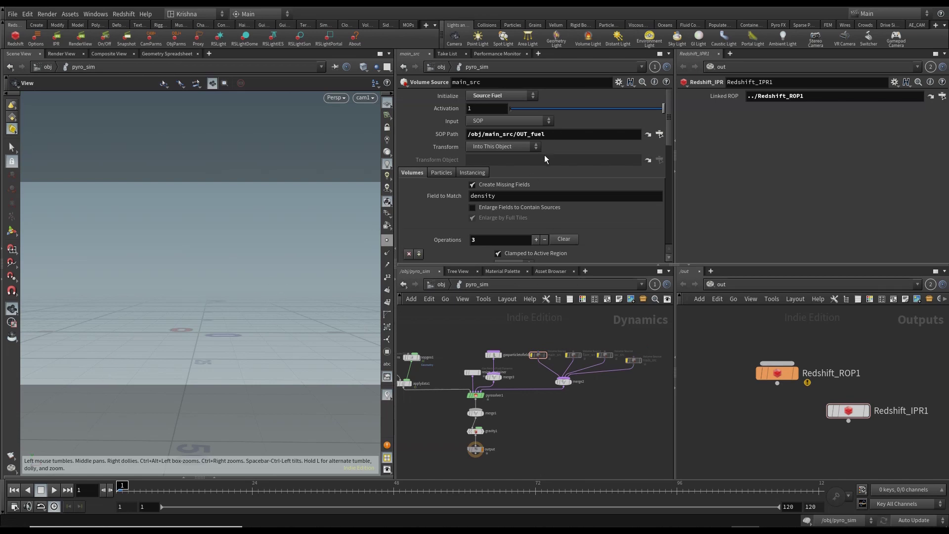
- Play the pyro simulation to frame 12 and examine the explosion trails up close and from the object level
click(493, 355)
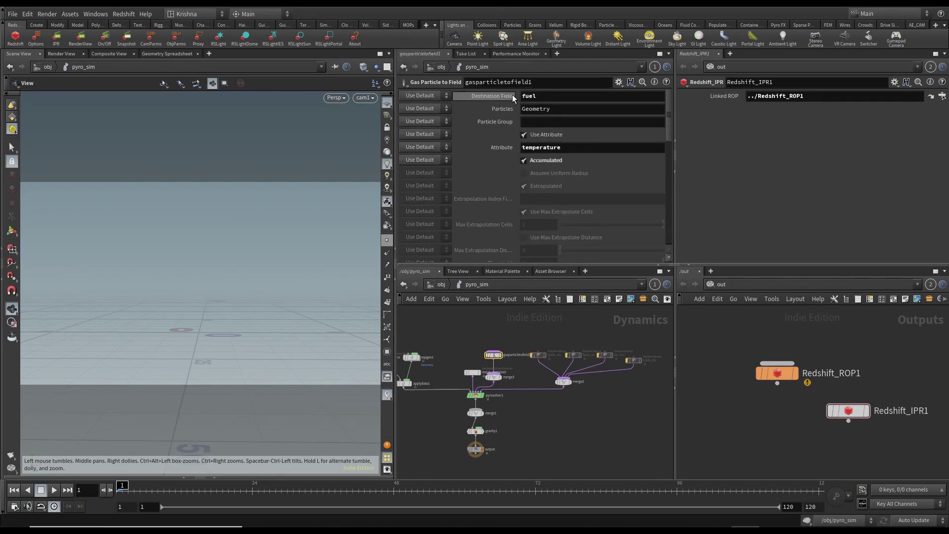
click(54, 490)
click(41, 490)
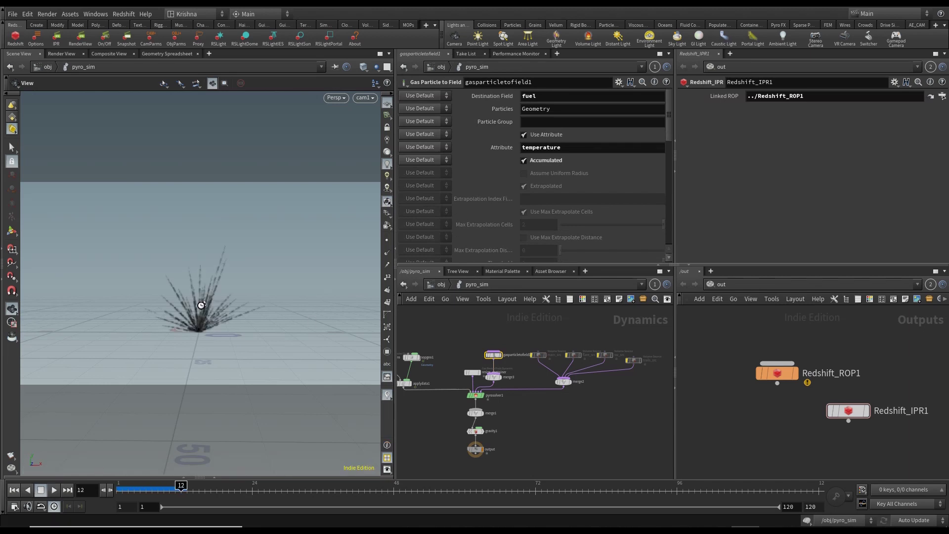
scroll(204, 308, up, 8)
drag(203, 308, 174, 307)
click(441, 286)
scroll(467, 377, down, 3)
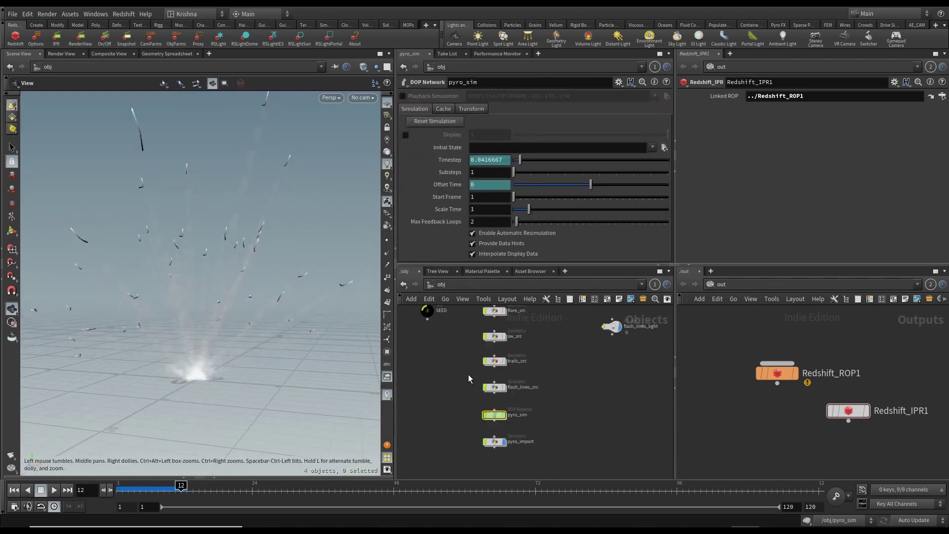
scroll(284, 344, down, 2)
scroll(272, 344, down, 4)
drag(225, 347, 206, 345)
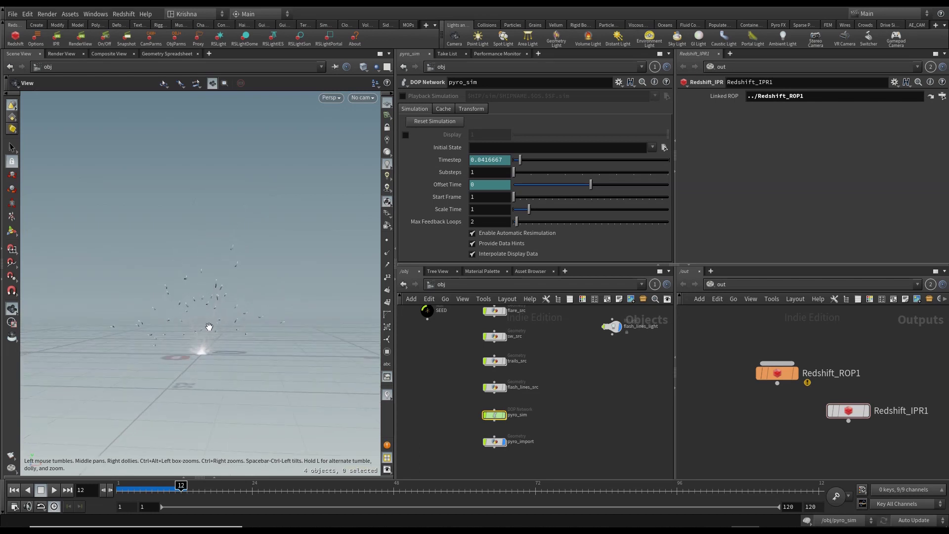
- Preview frame 12 in the Redshift render view, close the preview, and return to frame 1
click(81, 38)
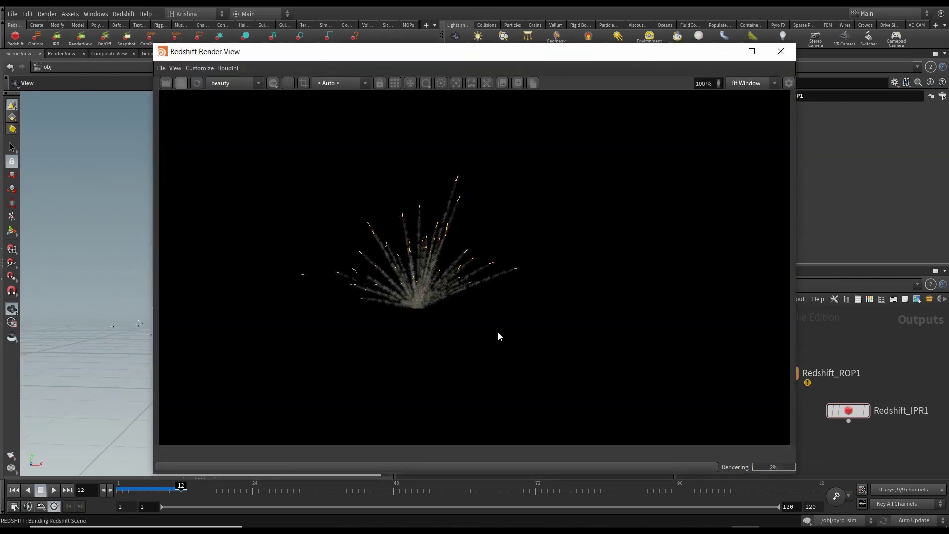
click(782, 53)
click(13, 491)
- Move the pyro_sim and pyro_import nodes down to leave a gap below flash_lines_src
scroll(551, 407, up, 5)
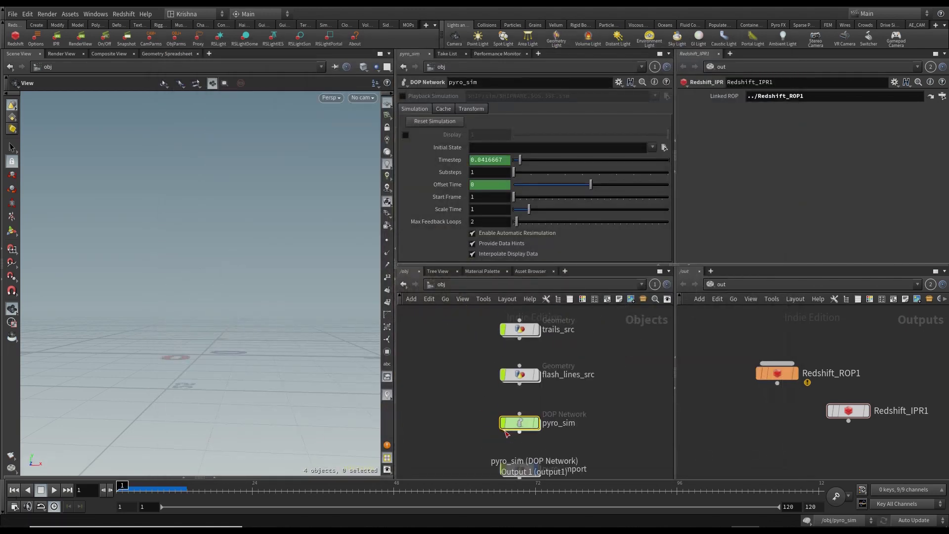
scroll(576, 434, down, 2)
scroll(579, 432, up, 1)
middle_drag(578, 432, 555, 378)
drag(563, 445, 505, 413)
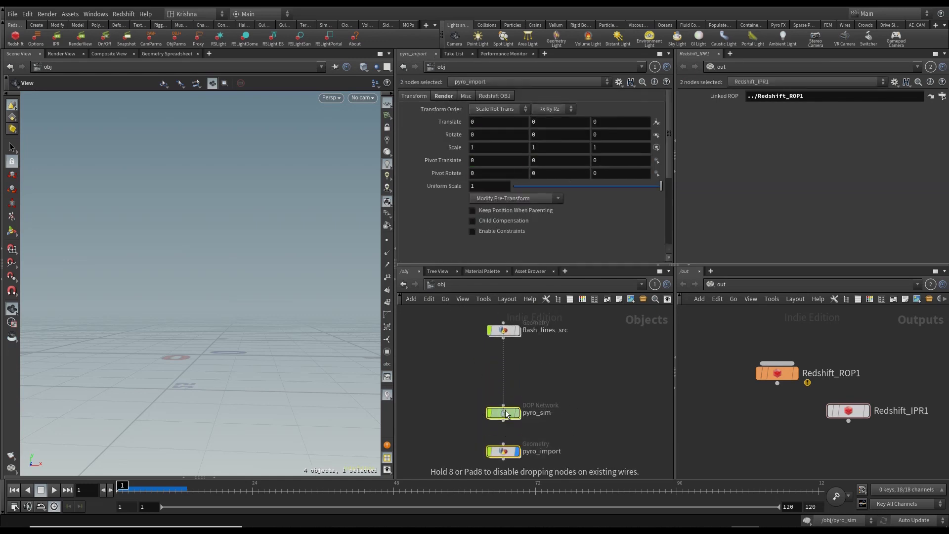
- Create a Geometry object between flash_lines_src and pyro_sim and name it embers_src
click(547, 379)
key(Tab)
text(geo)
key(Return)
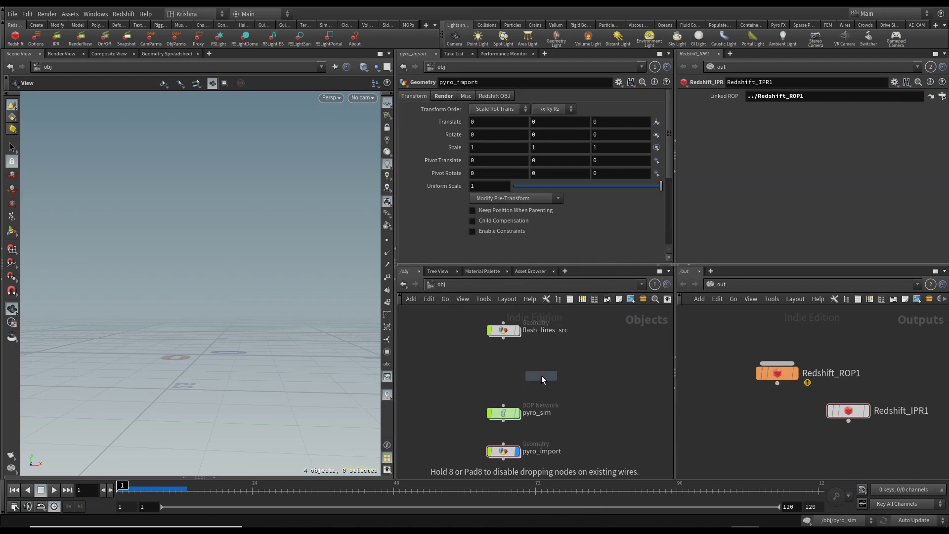
click(535, 372)
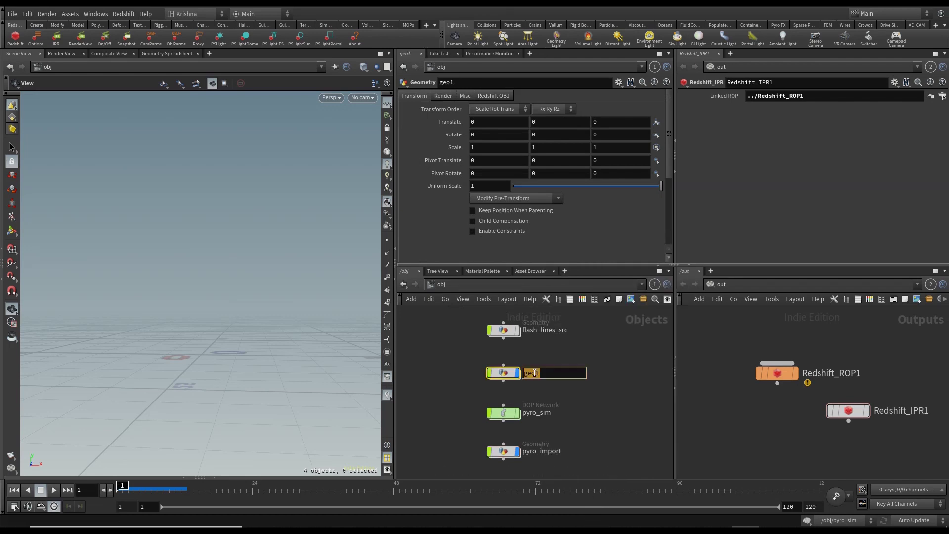
text(embers_src)
key(Return)
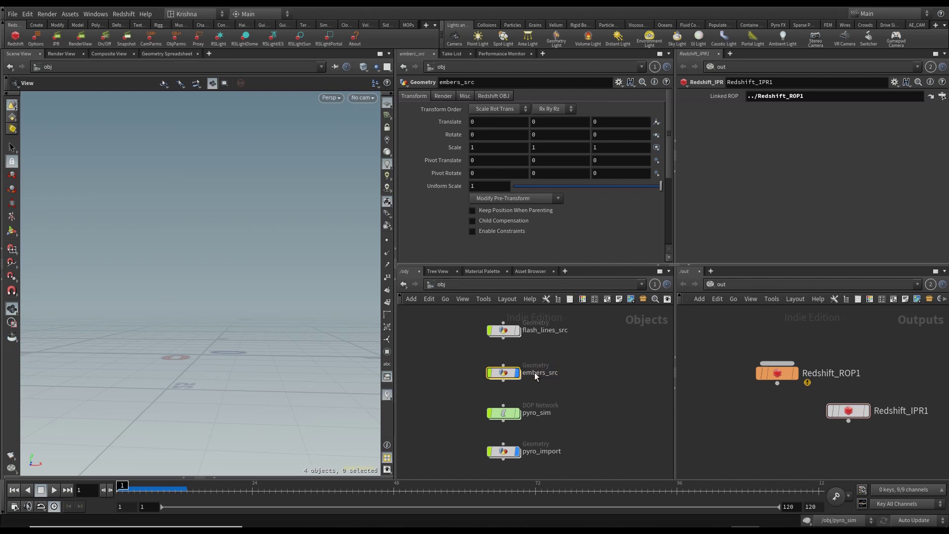
- Add a Sphere node inside the embers_src network
double_click(505, 375)
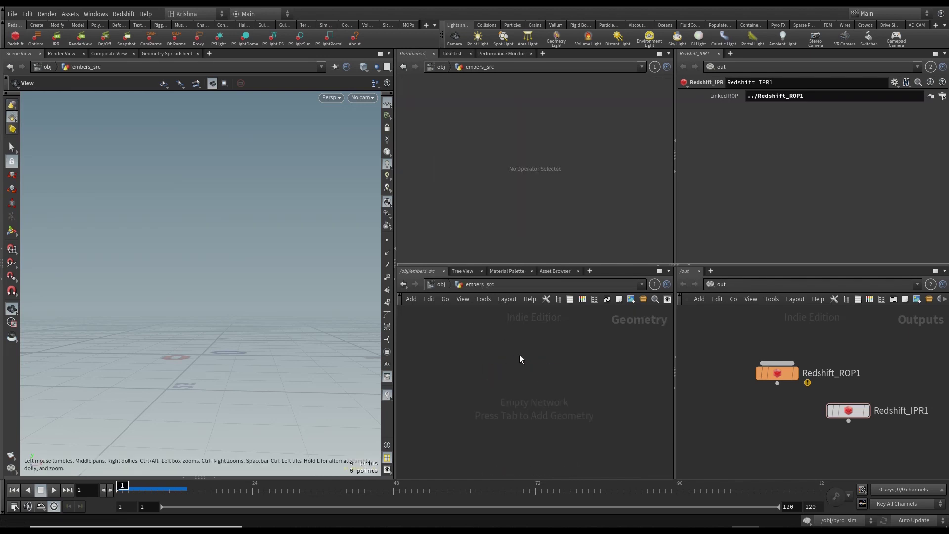
key(Tab)
text(sphere)
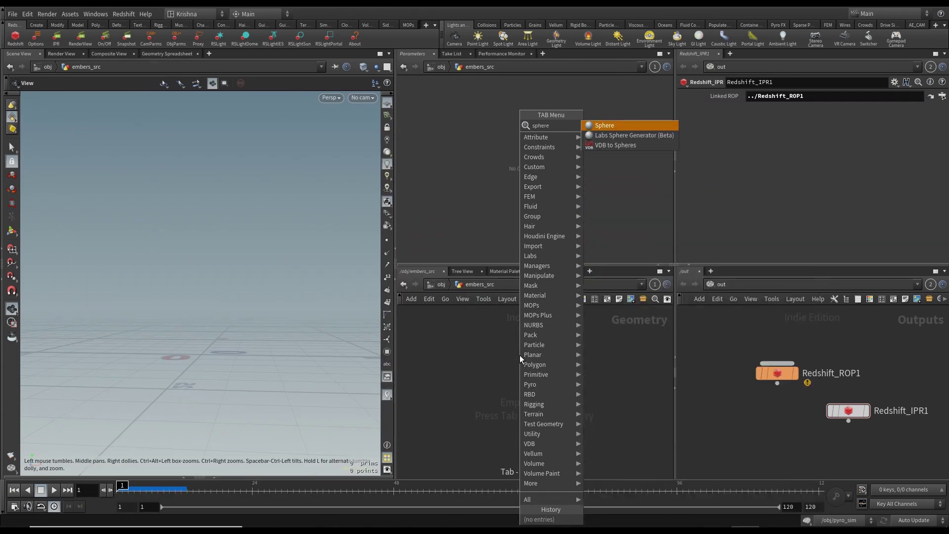
key(Return)
click(521, 355)
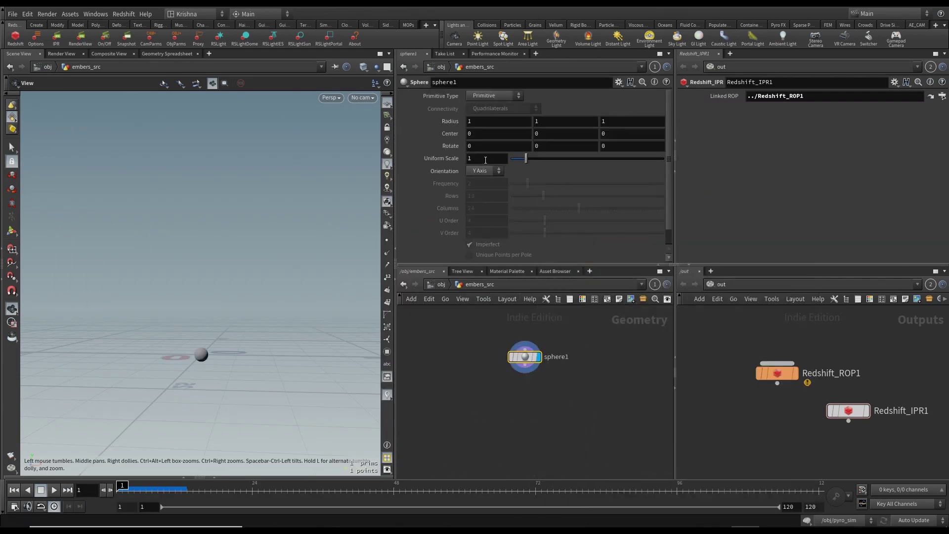
- Make the sphere a Polygon primitive with Uniform Scale 0.5 and Frequency 16
click(493, 96)
click(496, 116)
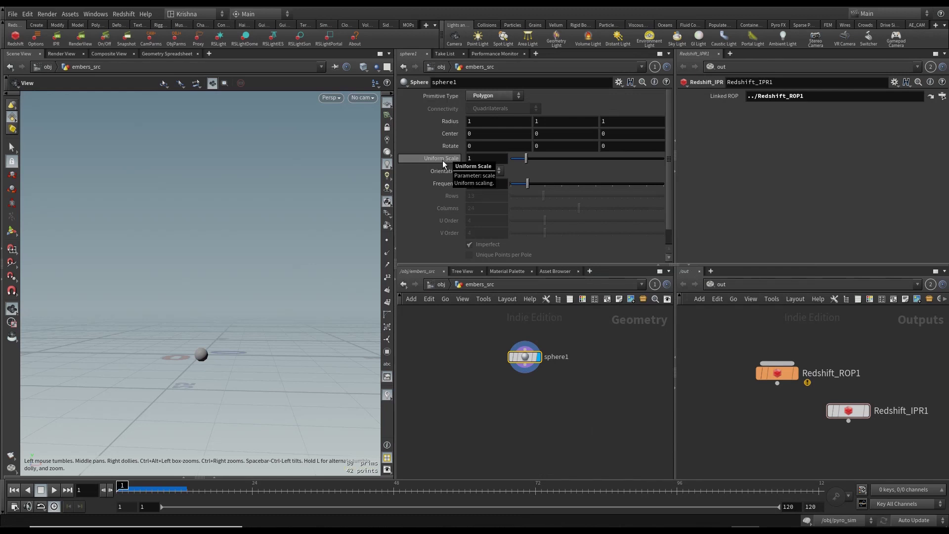
click(487, 160)
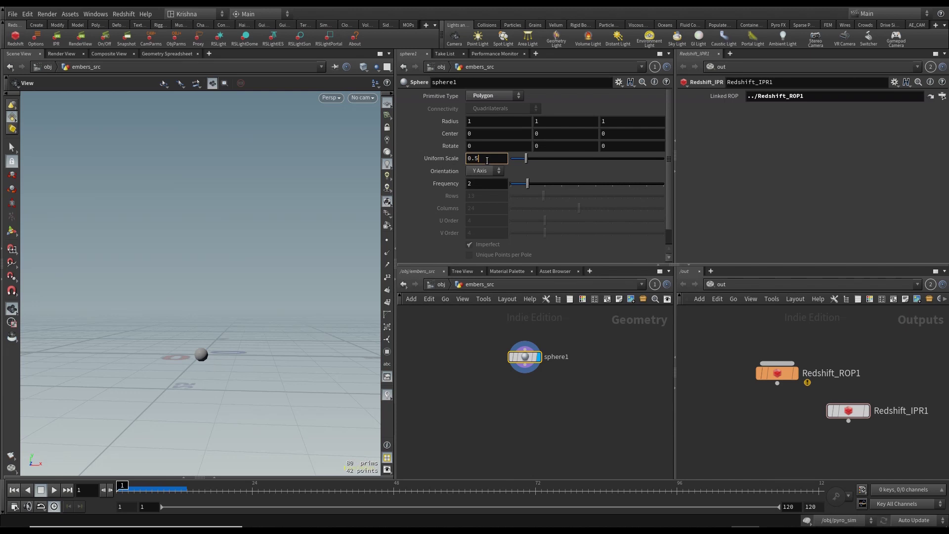
click(497, 184)
text(16)
key(Return)
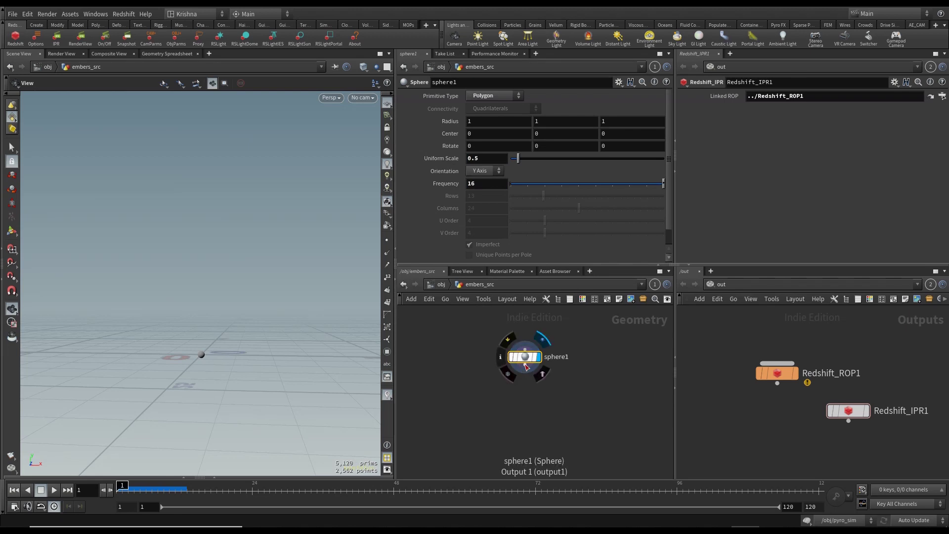
- Append a Clip node after the sphere with its default settings and display it
key(Tab)
text(clip)
key(Return)
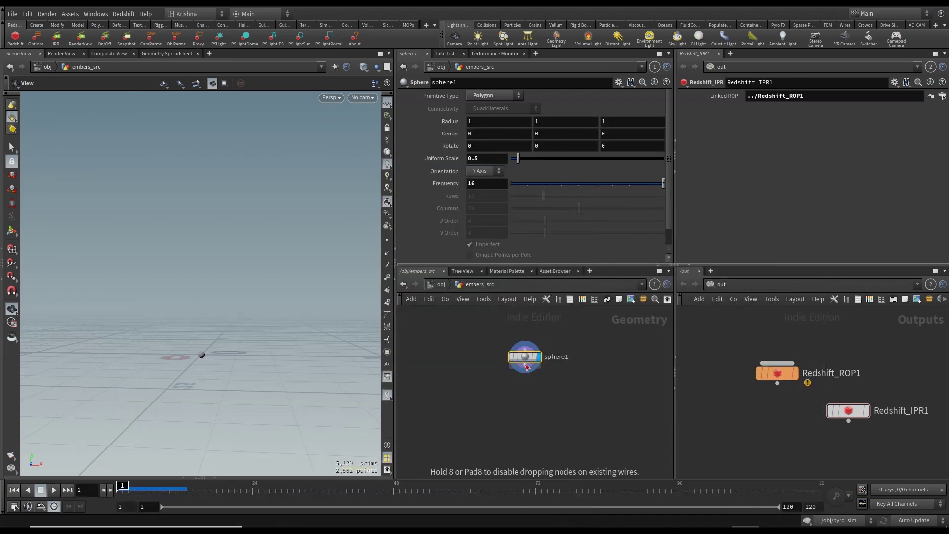
key(Return)
click(538, 389)
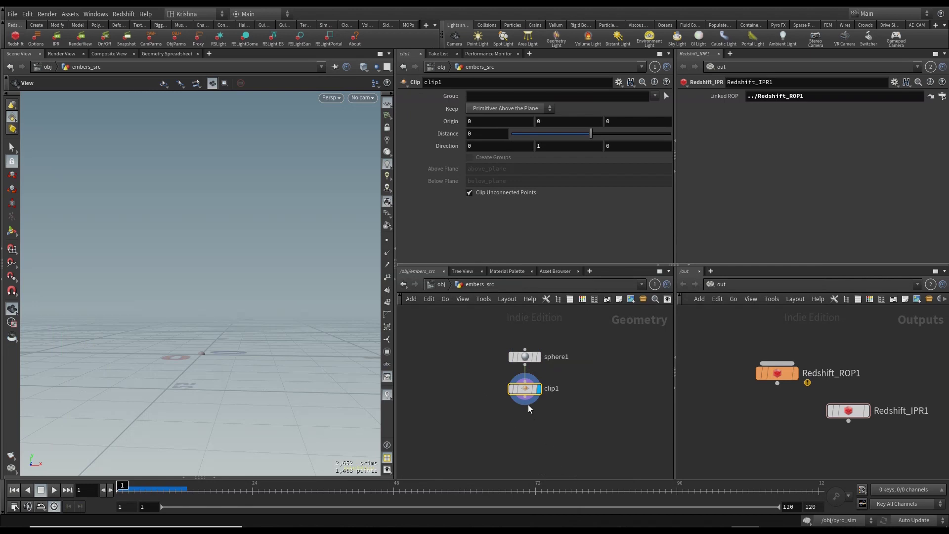
- Append a Normal node after the clip and have it add normals to Points
key(Tab)
text(nor)
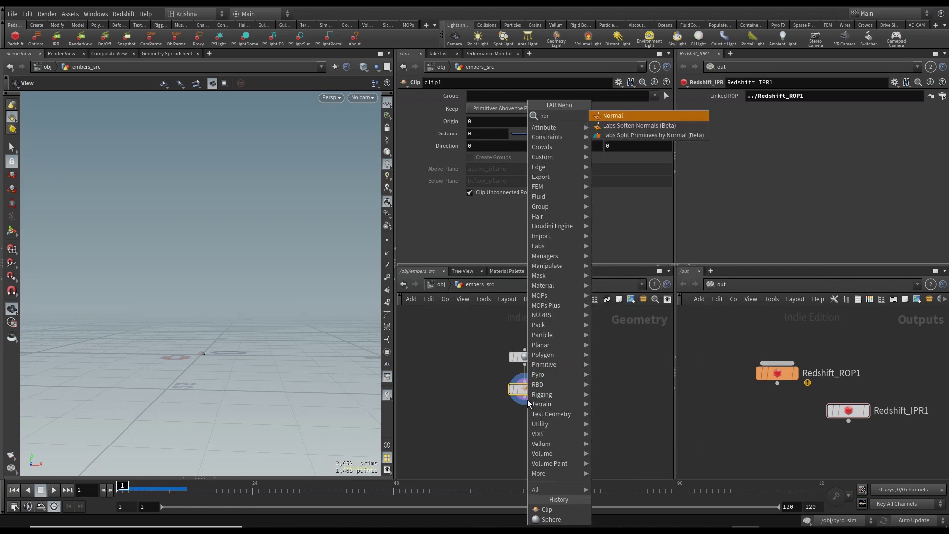
text(ma)
key(Return)
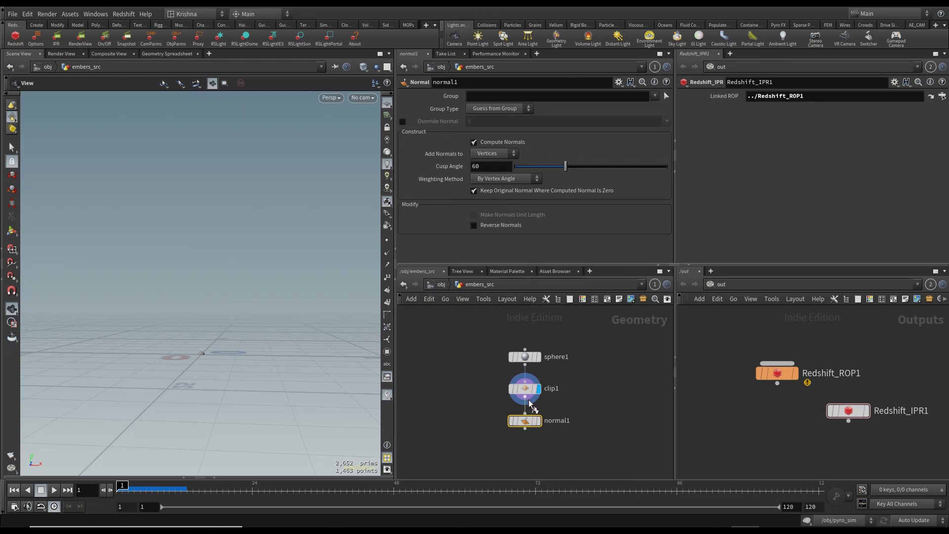
key(Return)
click(492, 155)
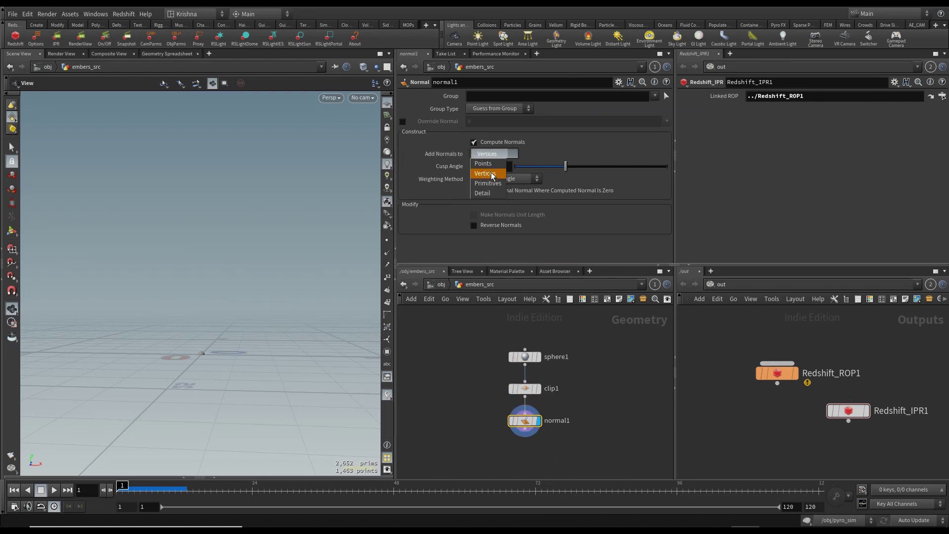
click(495, 164)
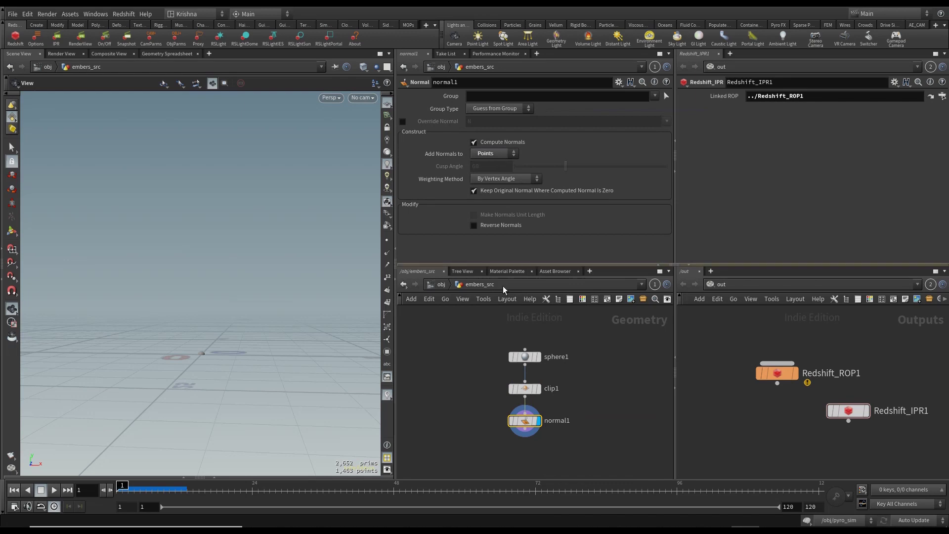
- Append a Point Velocity node after the normal node, display it, and set its Initialization to From Attribute
middle_drag(568, 454, 554, 416)
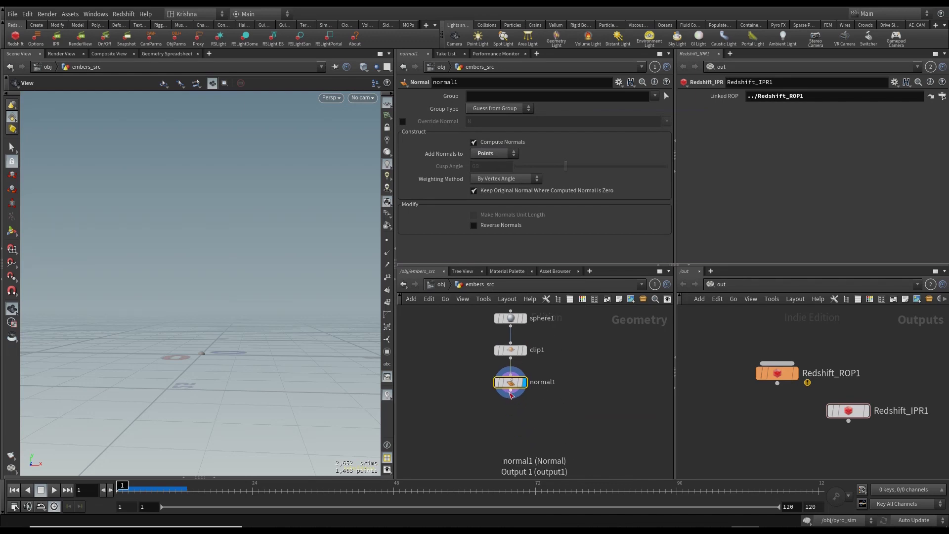
key(Tab)
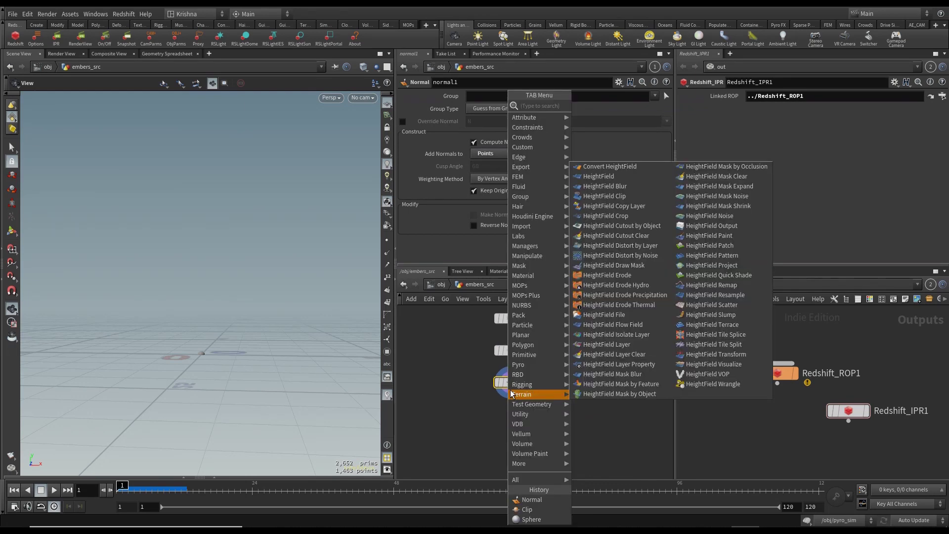
text(point v)
key(Return)
key(Return)
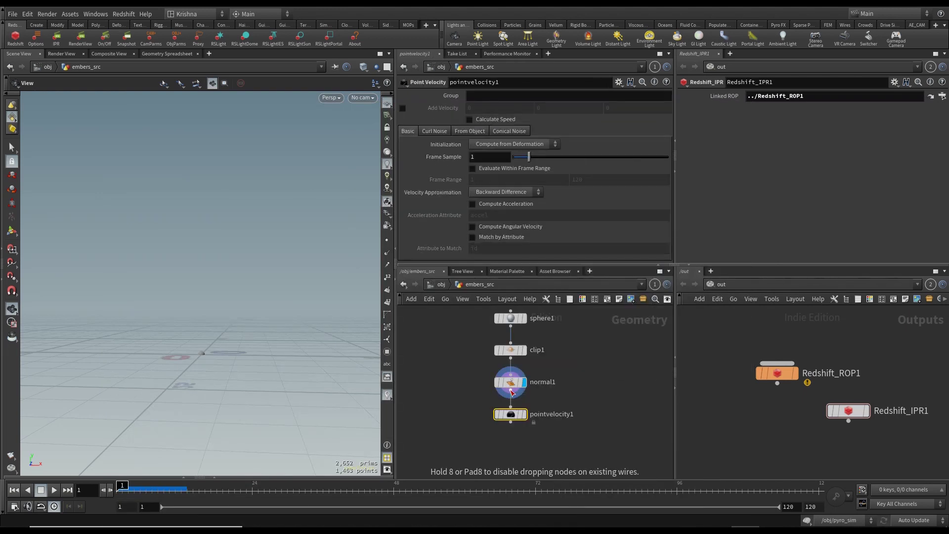
click(523, 415)
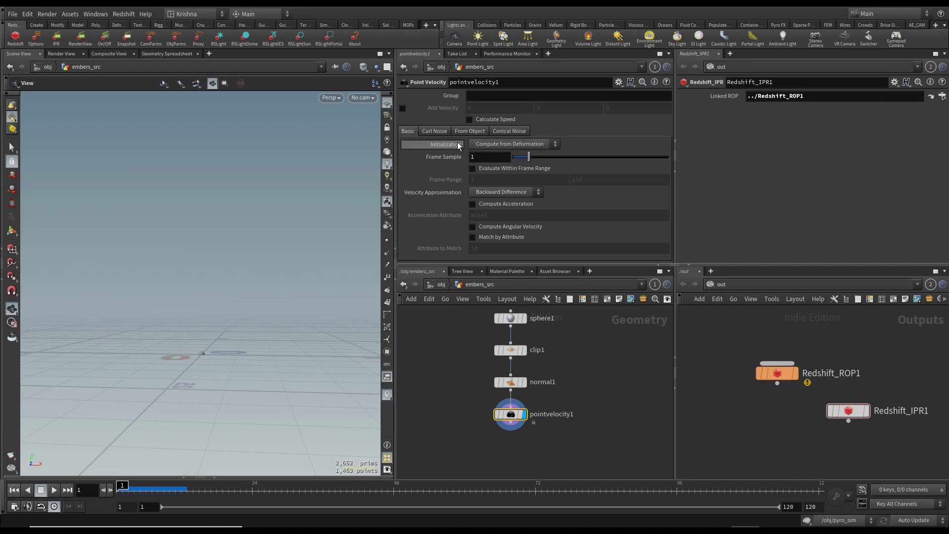
click(503, 144)
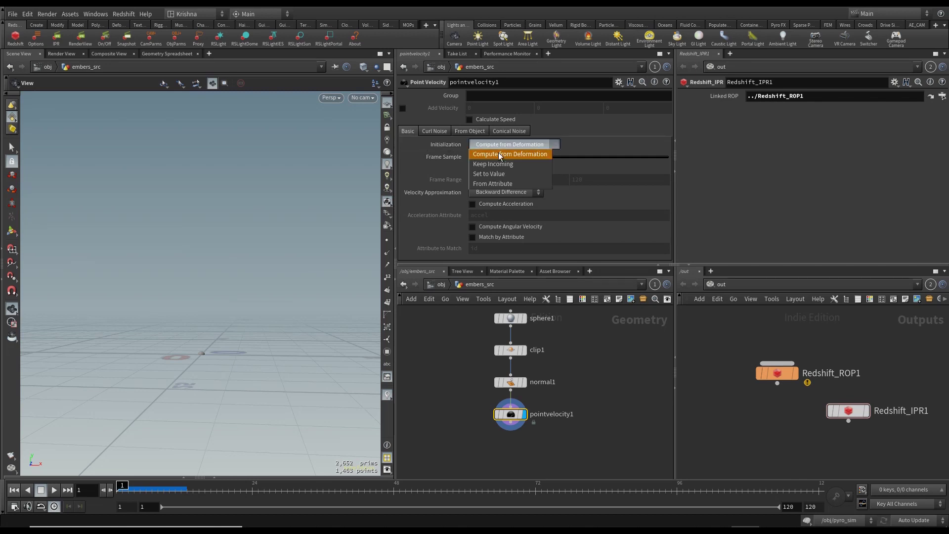
click(509, 184)
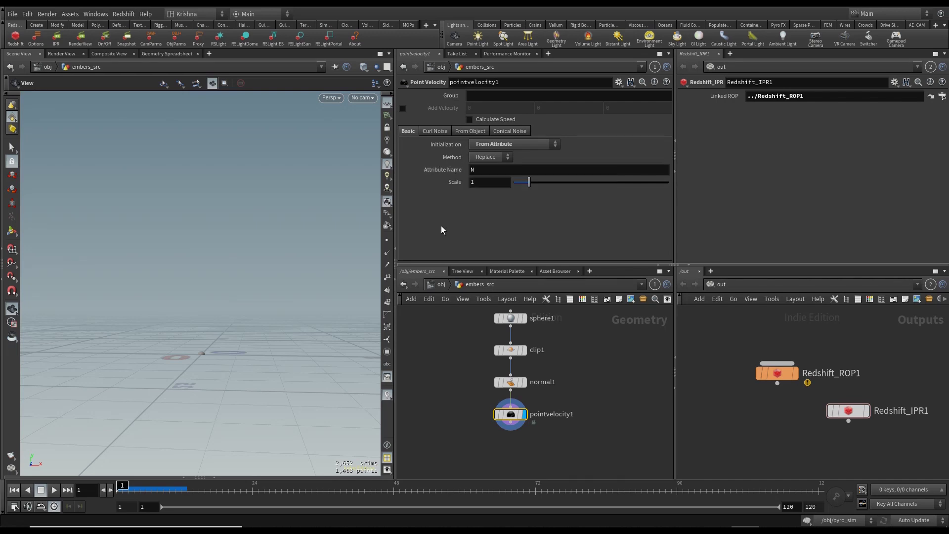
- Enable curl noise and conical noise on the Point Velocity node and show its velocity trails in the viewport
click(429, 130)
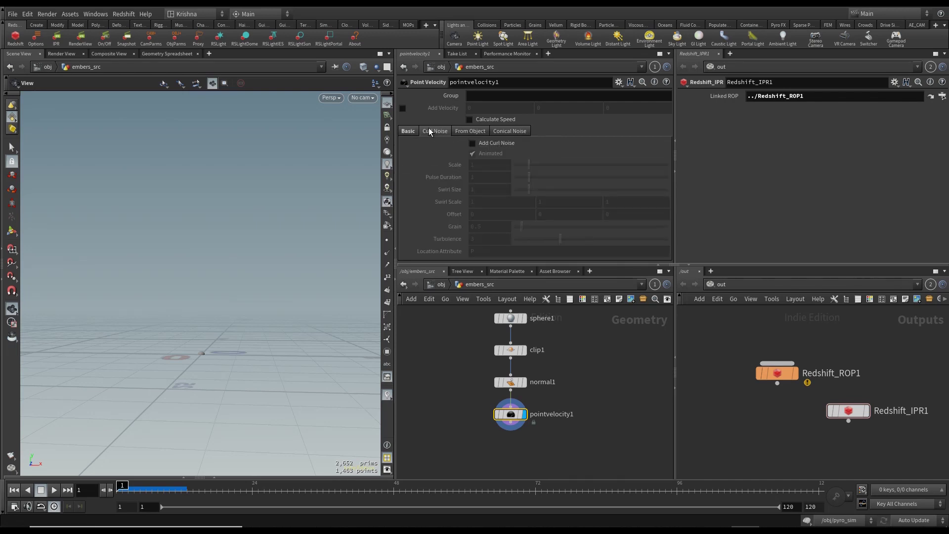
click(472, 144)
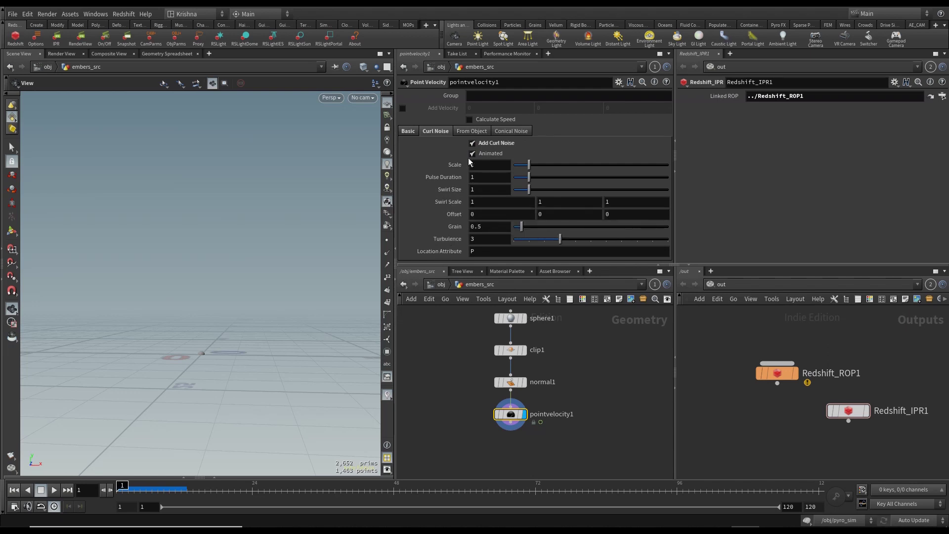
click(517, 136)
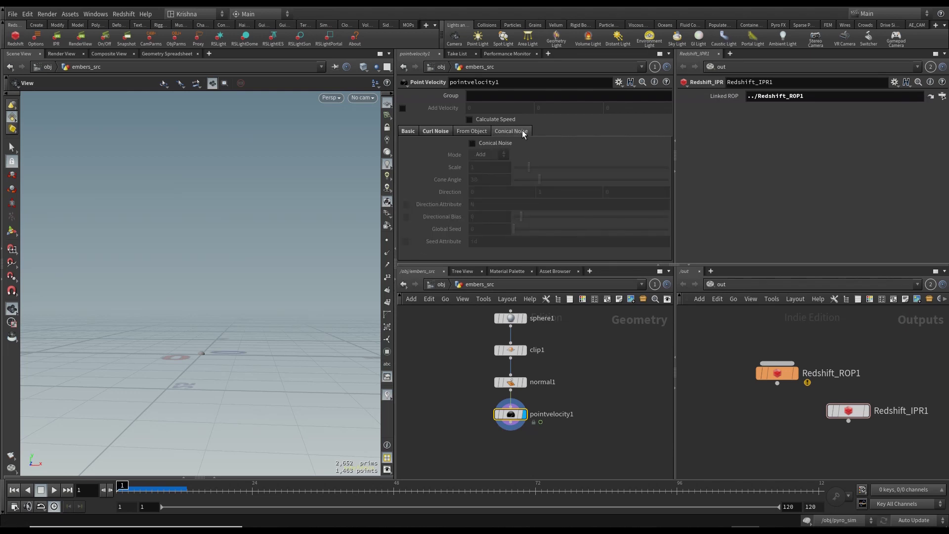
click(483, 142)
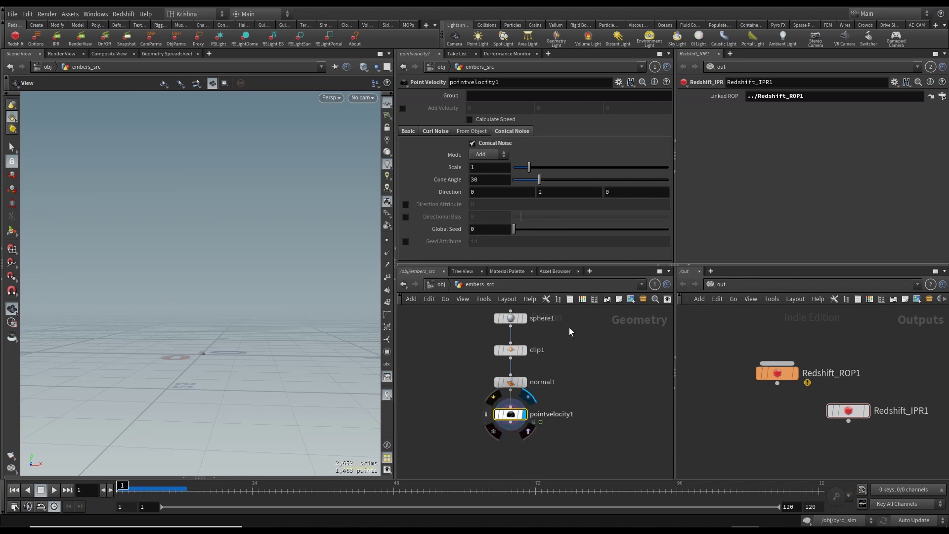
click(502, 407)
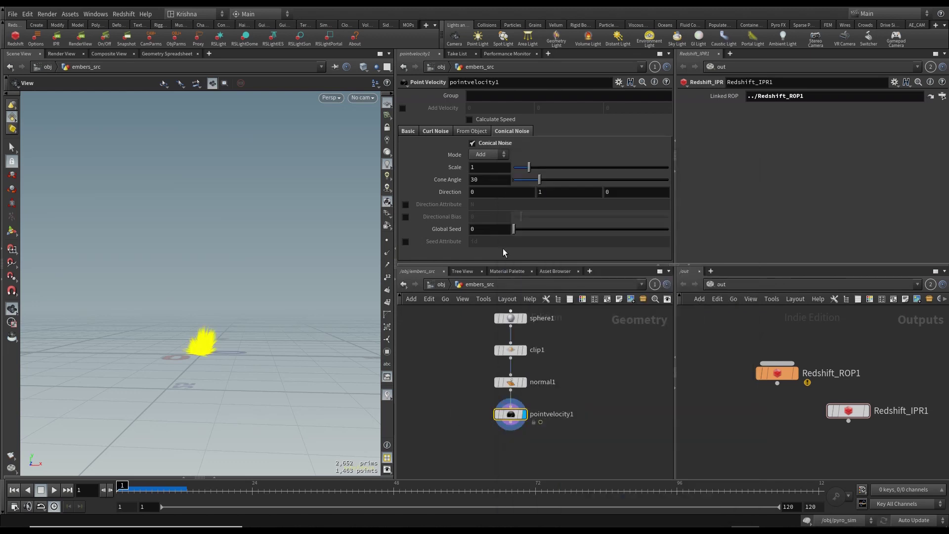
- Compare the velocities with conical noise off and on, and set the Cone Angle to 56
click(472, 145)
click(472, 144)
click(498, 180)
key(Return)
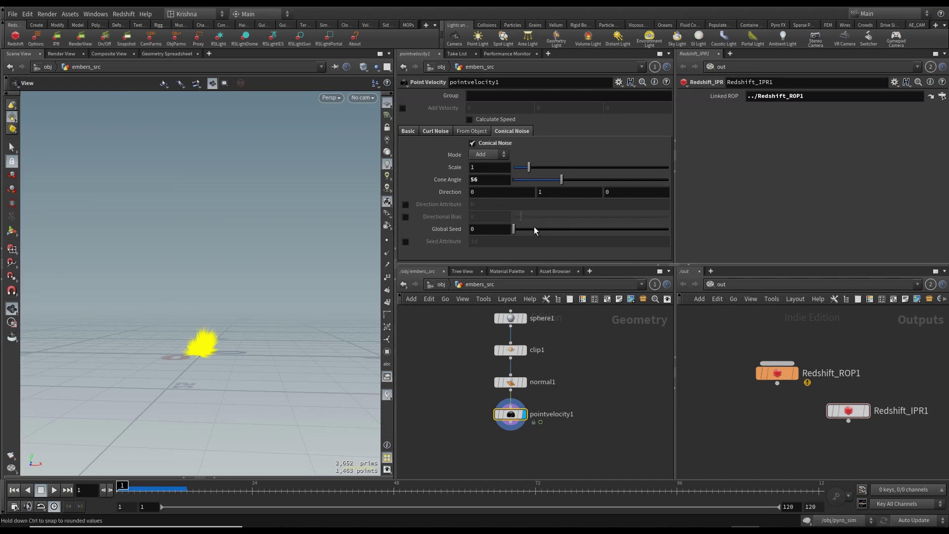
- Link pointvelocity1's conical noise Global Seed to the SEED null's Seed parameter by relative reference, with +10 added to the expression
click(718, 287)
click(729, 334)
click(746, 343)
right_click(748, 94)
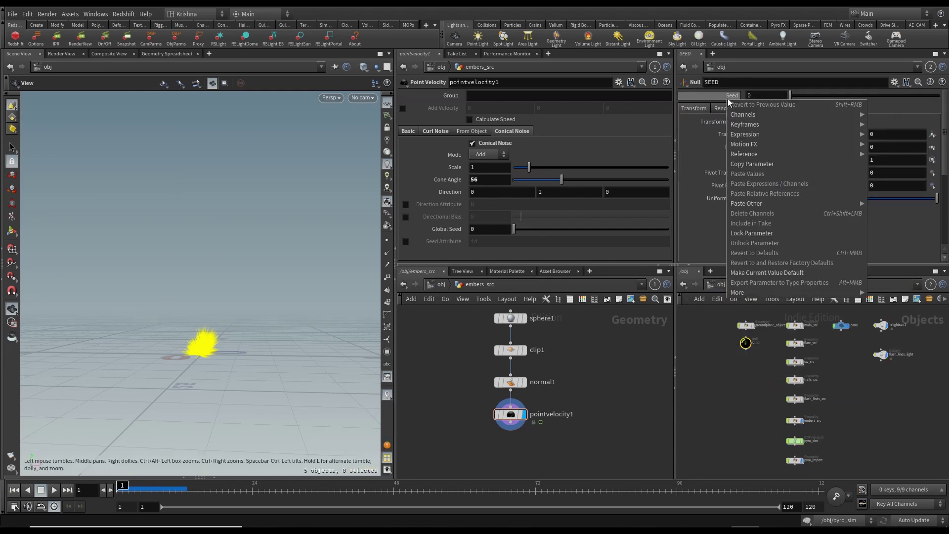
click(774, 163)
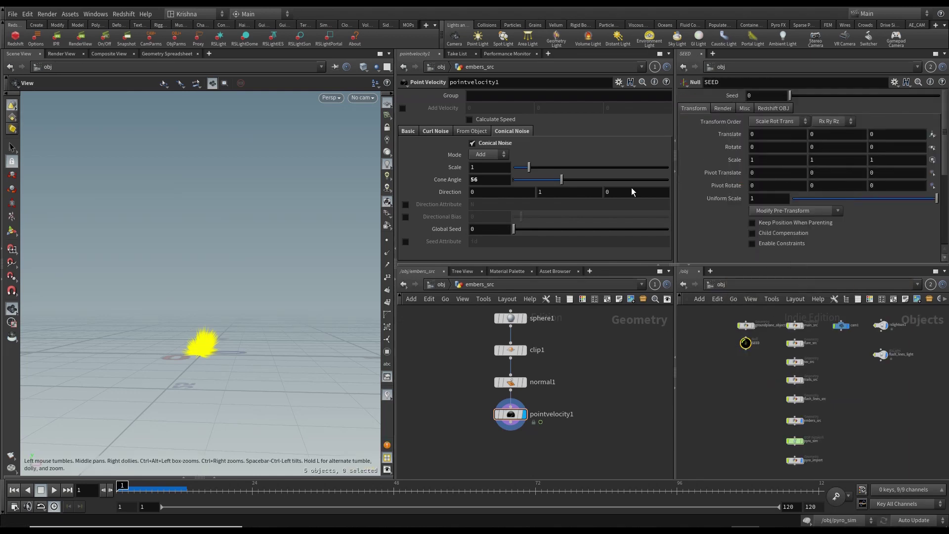
right_click(452, 236)
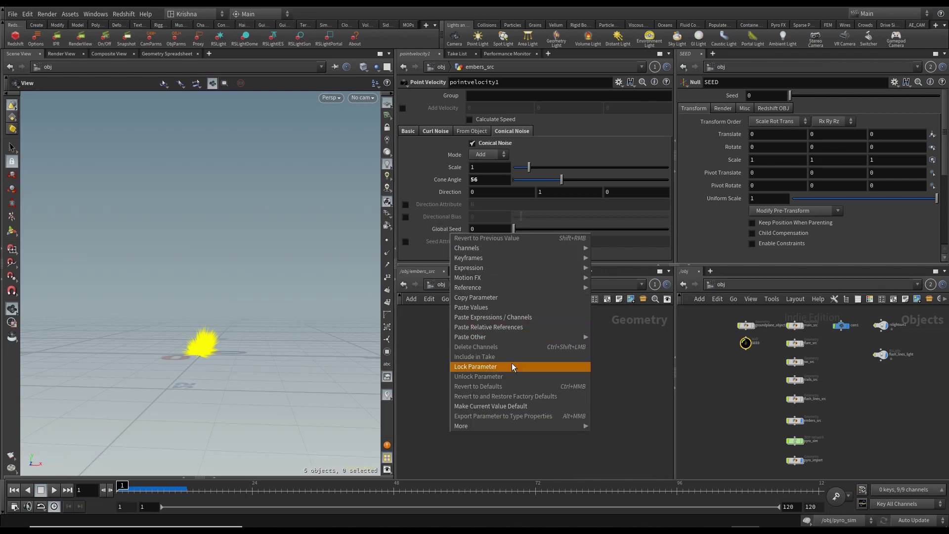
click(518, 326)
click(557, 225)
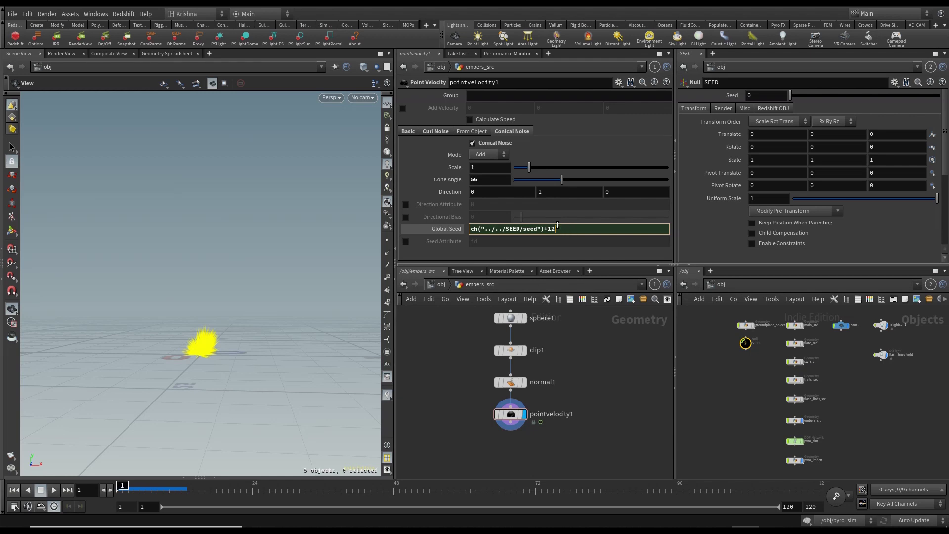
text(0)
key(Return)
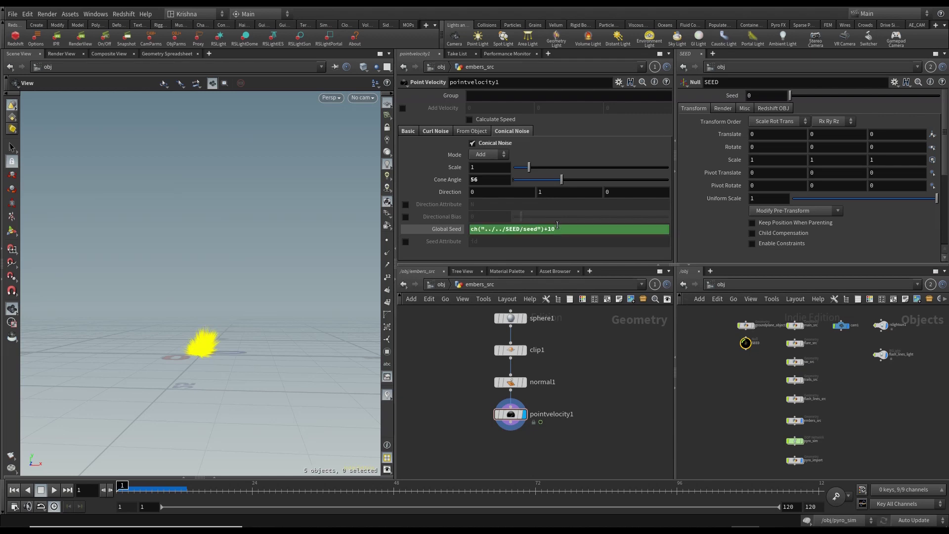
click(438, 132)
click(416, 132)
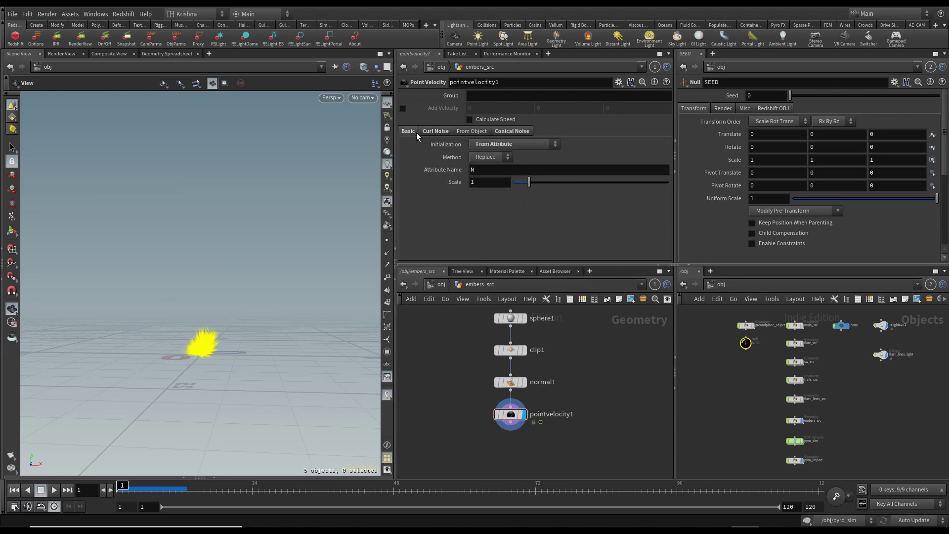
- Examine the popnet inside flash_lines_src, including the settings of its POP Property node
click(602, 416)
middle_drag(577, 447, 577, 405)
scroll(790, 406, up, 3)
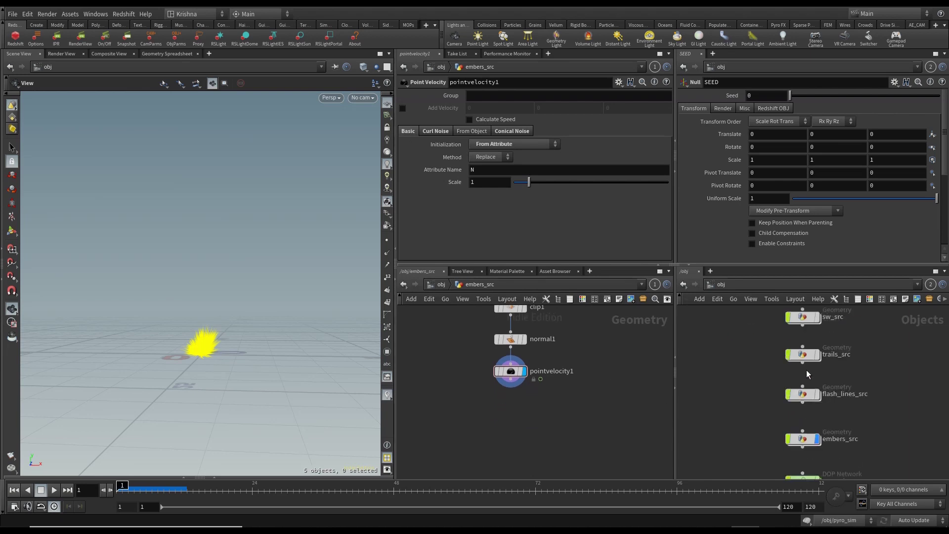
double_click(808, 397)
scroll(790, 365, up, 5)
drag(789, 378, 866, 366)
double_click(836, 371)
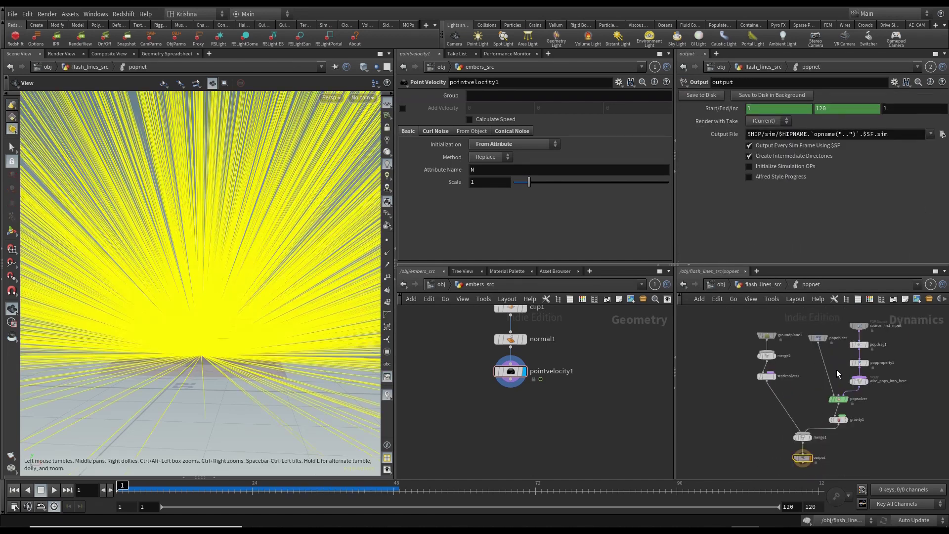
click(859, 362)
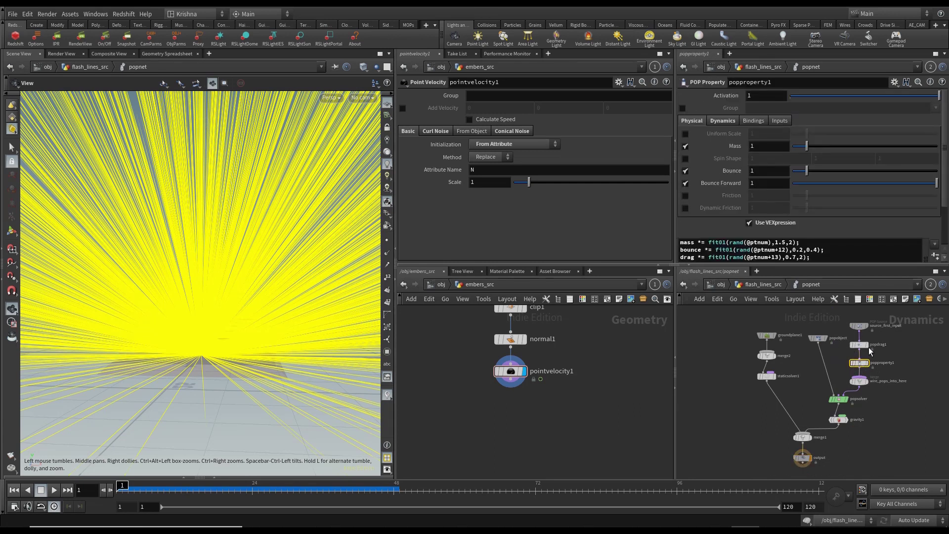
- Copy the popnet from flash_lines_src into embers_src, wire it below pointvelocity1 and display it
click(745, 287)
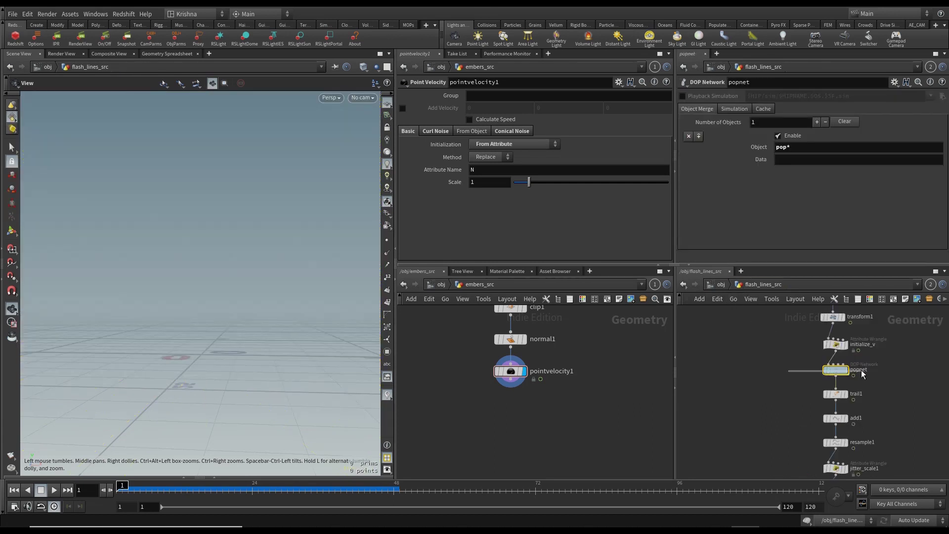
key(ctrl+c)
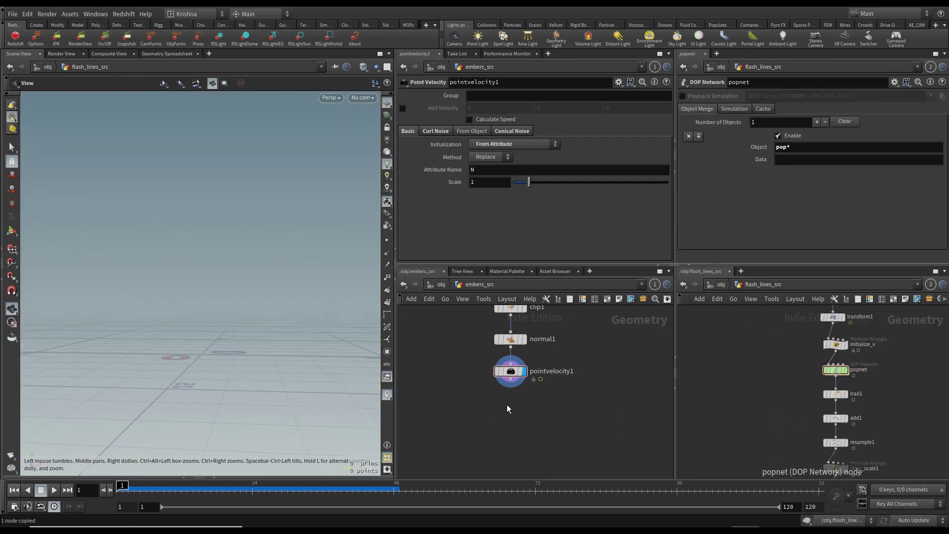
key(ctrl+v)
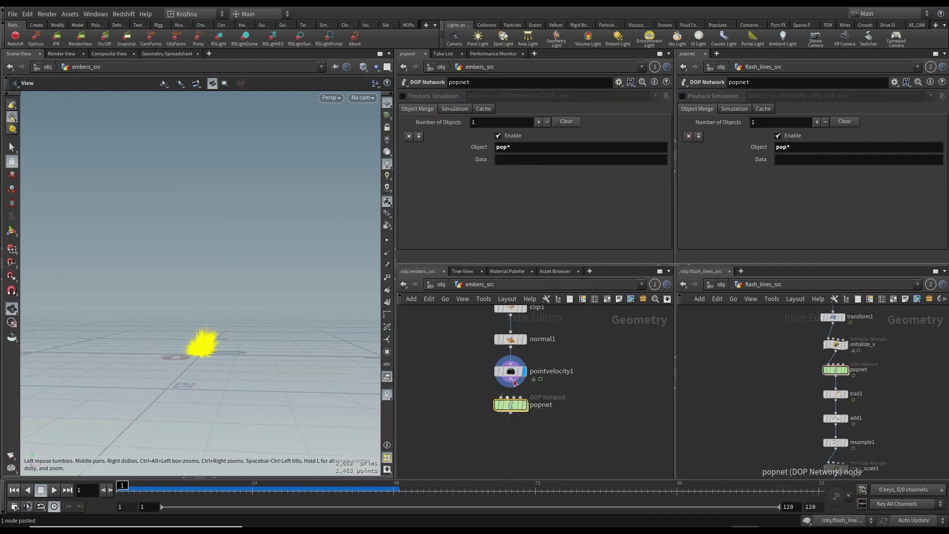
click(525, 406)
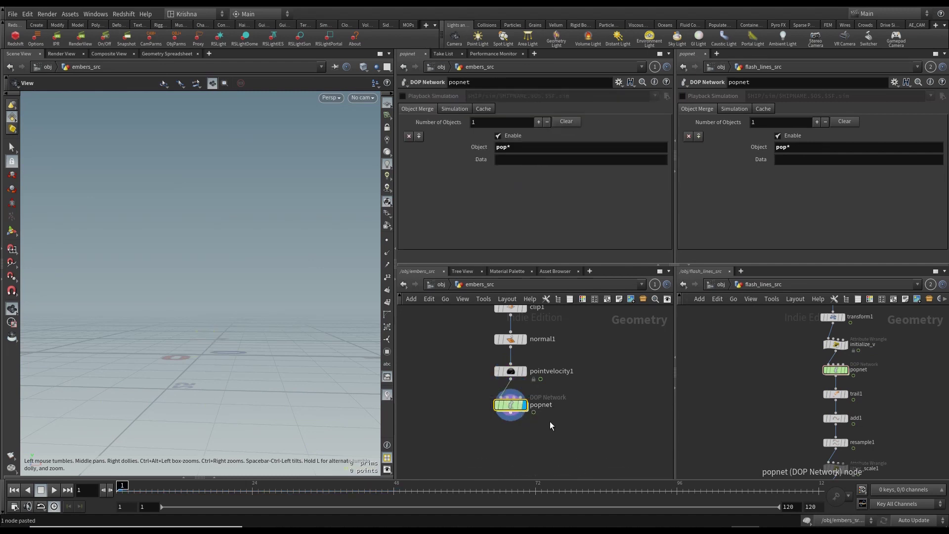
- Inside the embers_src popnet, set the Seed of the source_first_input node to ch("../../../SEED/seed")+9
double_click(514, 401)
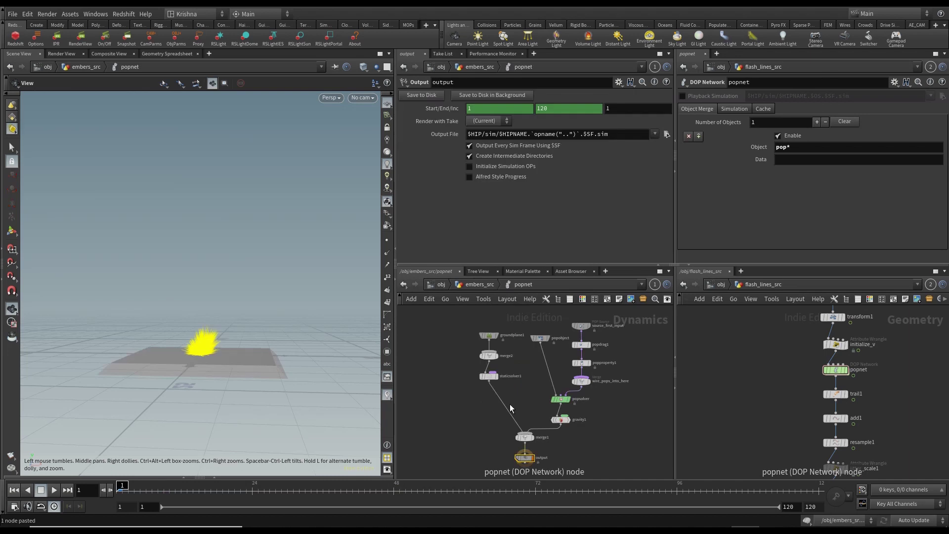
scroll(577, 370, up, 5)
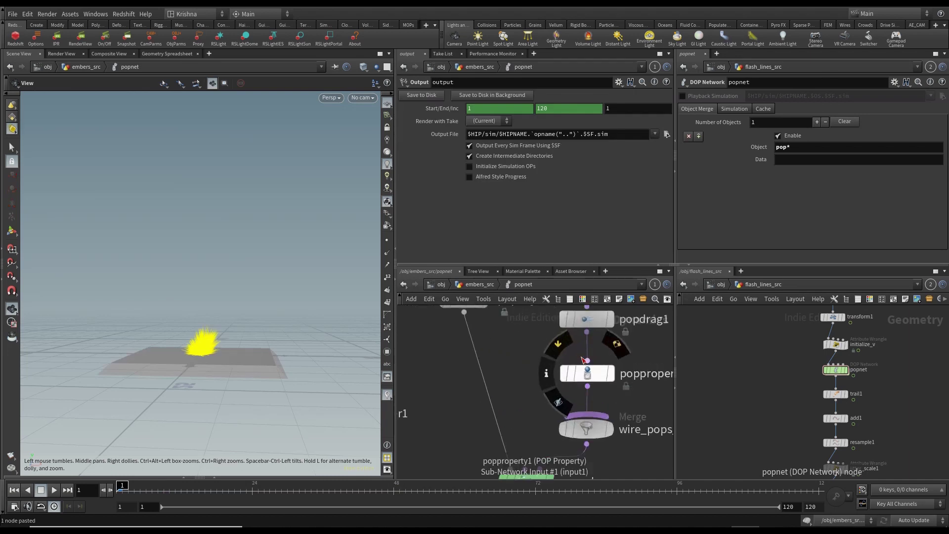
click(576, 370)
scroll(576, 370, down, 3)
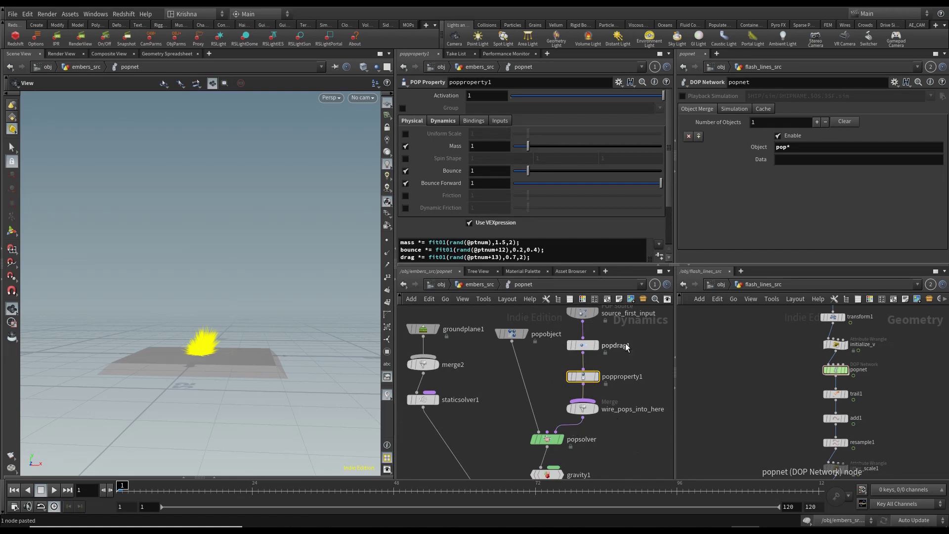
middle_drag(651, 336, 634, 374)
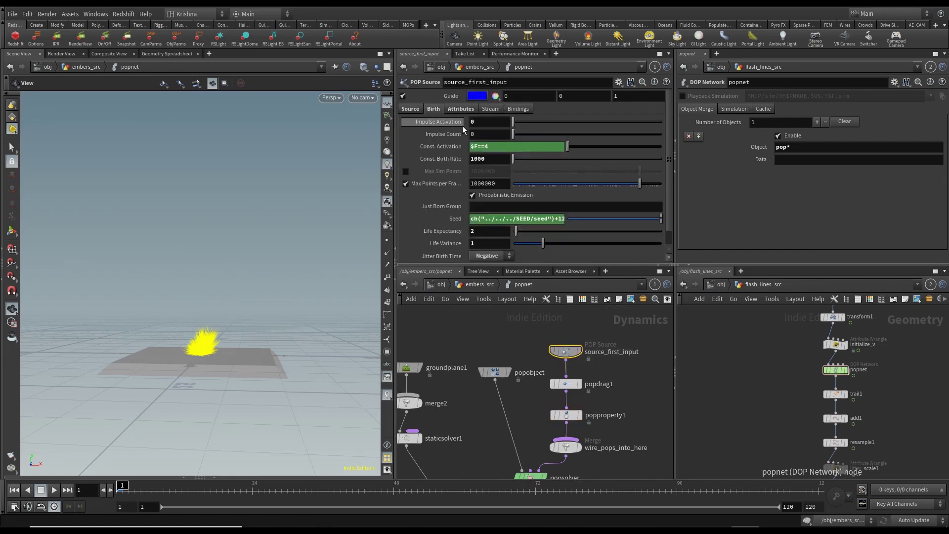
click(461, 108)
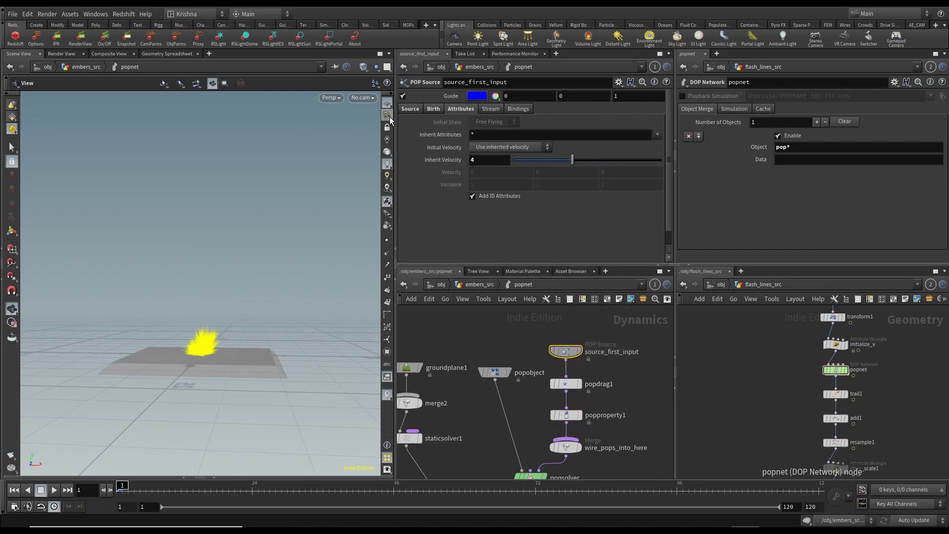
click(427, 110)
scroll(421, 163, down, 1)
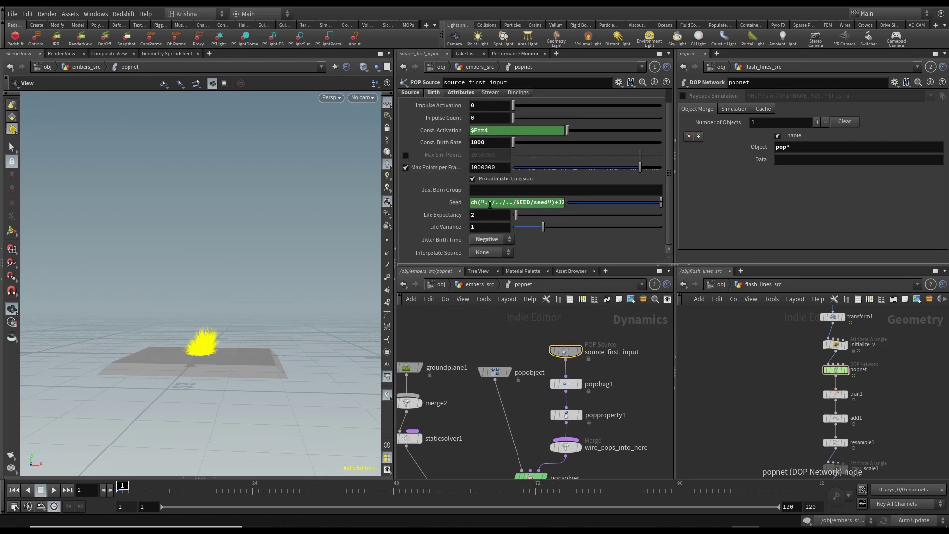
click(454, 202)
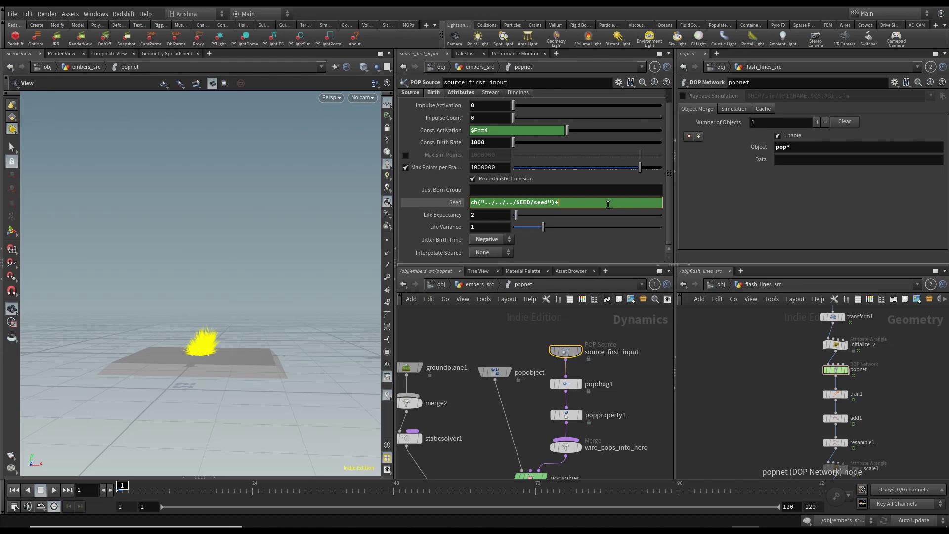
key(Return)
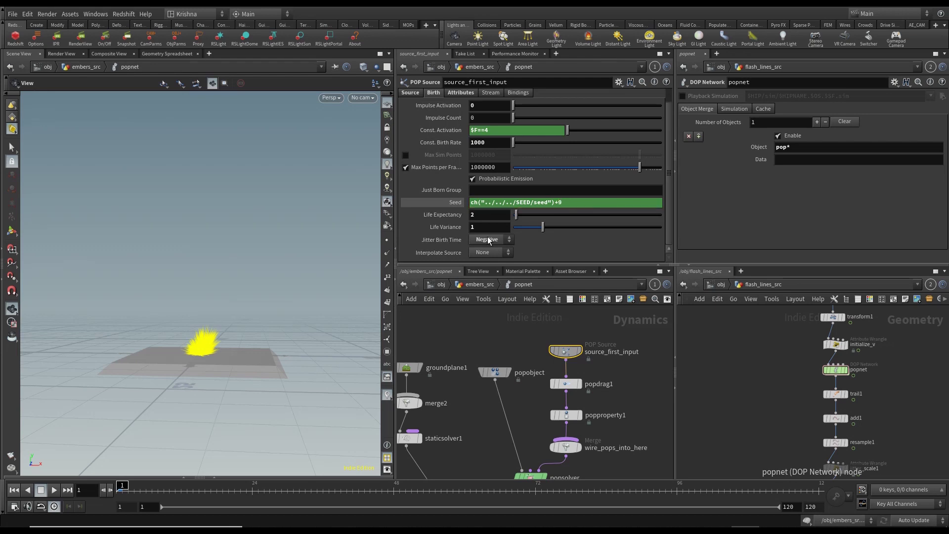
click(440, 203)
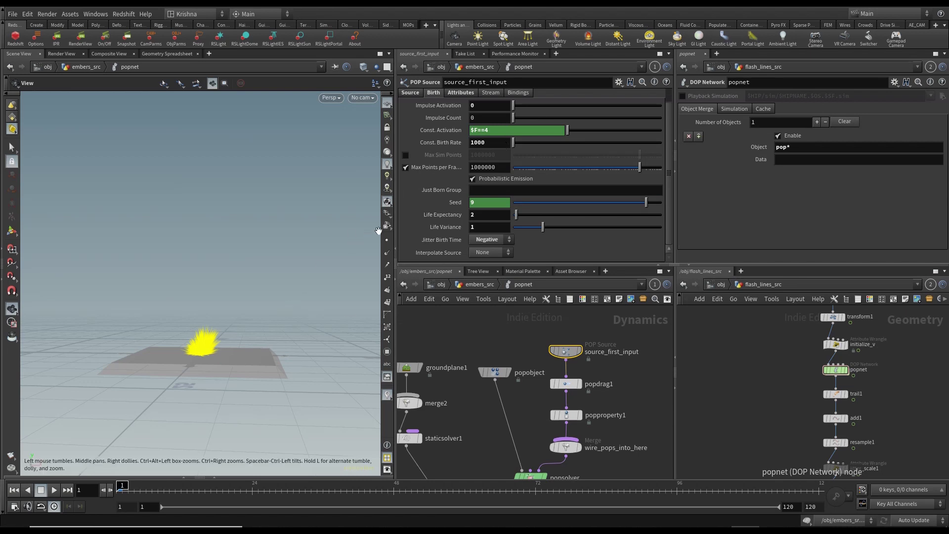
- Play the simulation through cam1 with velocity trails hidden and points shown, and return to frame 1
click(387, 398)
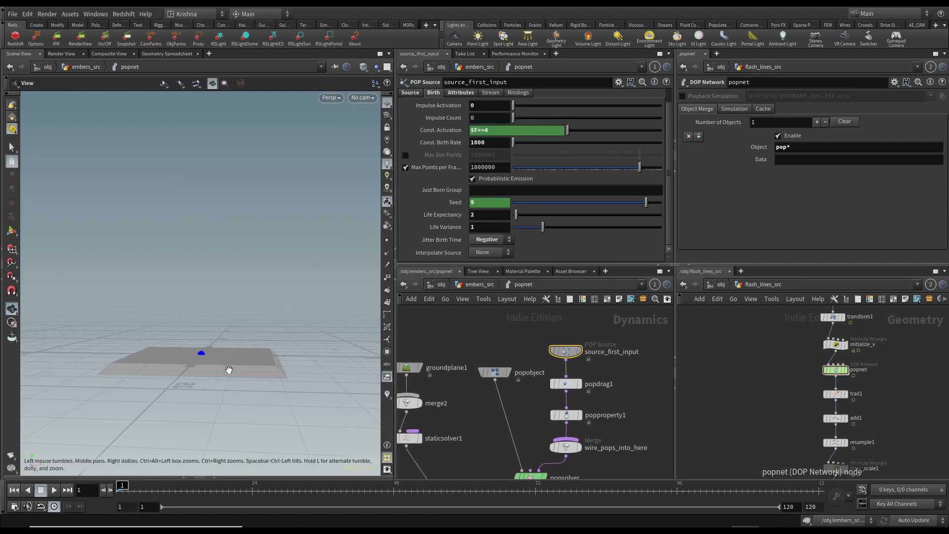
click(361, 98)
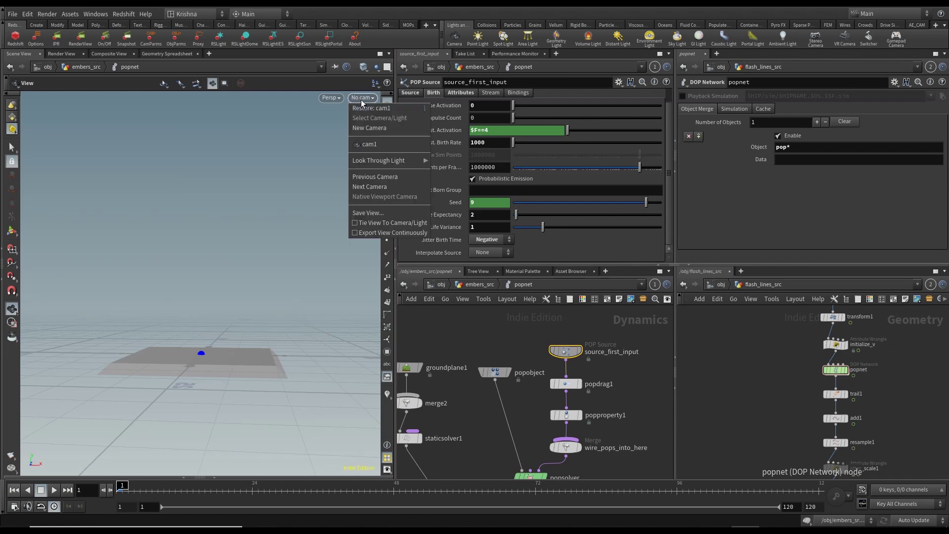
click(380, 146)
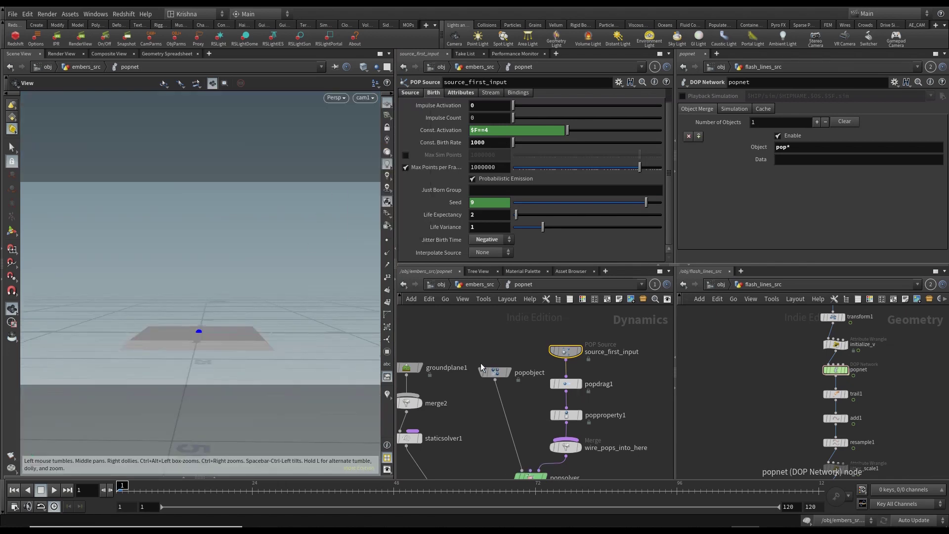
click(388, 240)
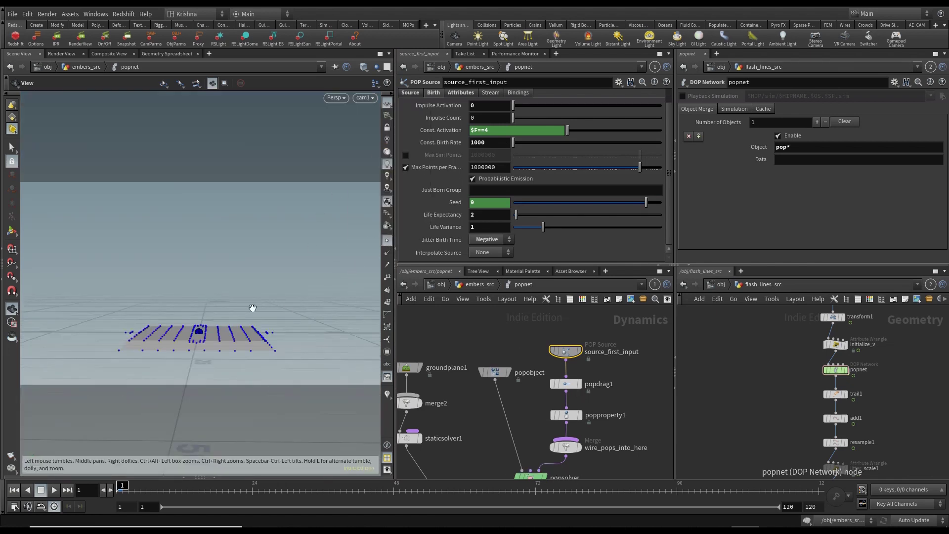
click(54, 491)
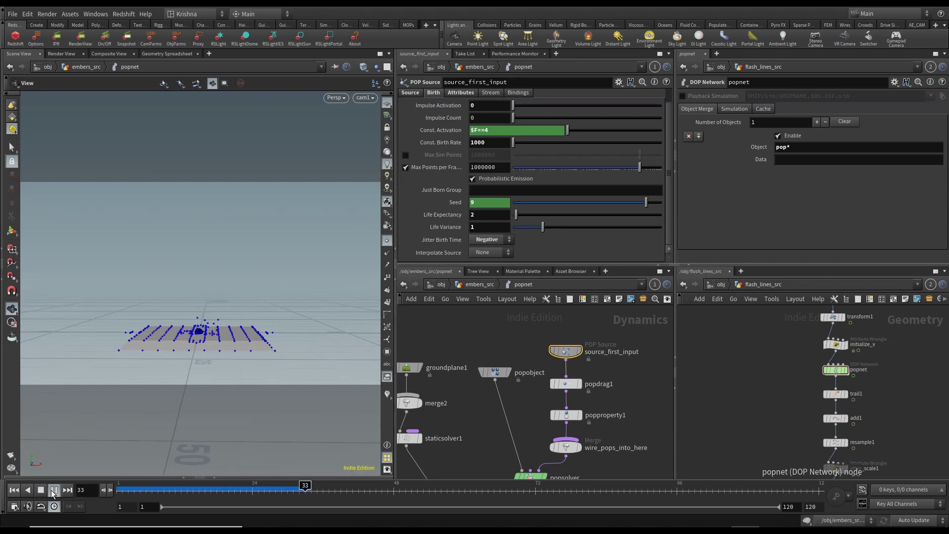
click(17, 490)
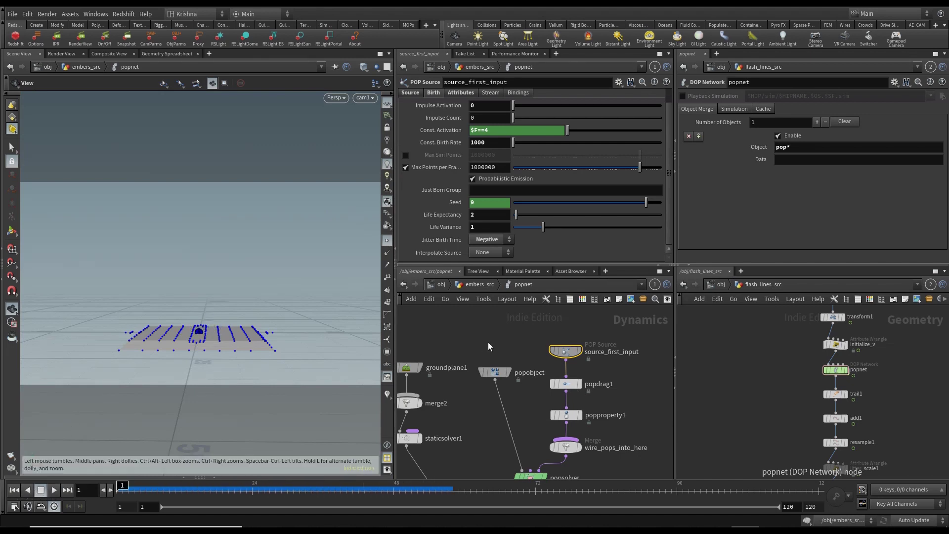
- Set Inherit Velocity to 10 on the source_first_input node and play the simulation again from frame 1
middle_drag(504, 303, 522, 346)
scroll(436, 193, up, 1)
click(459, 110)
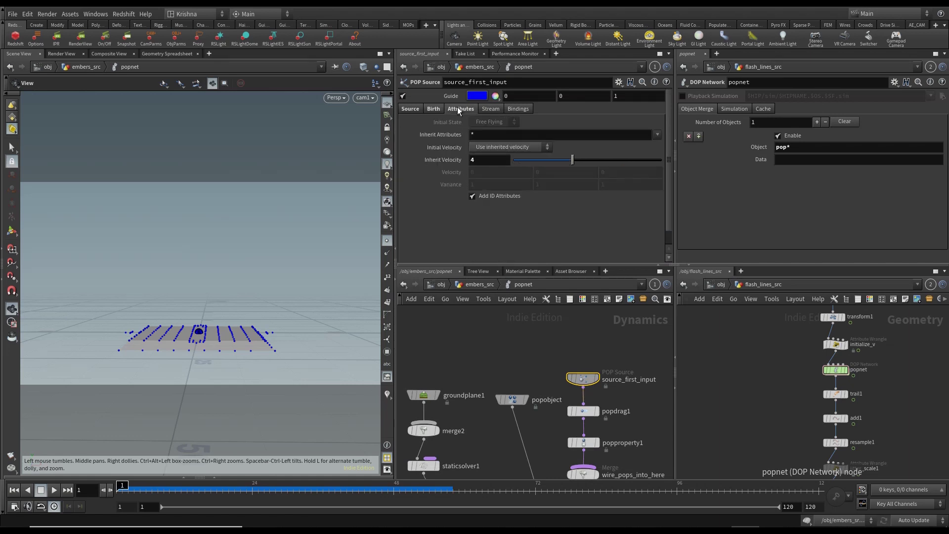
click(496, 165)
key(Return)
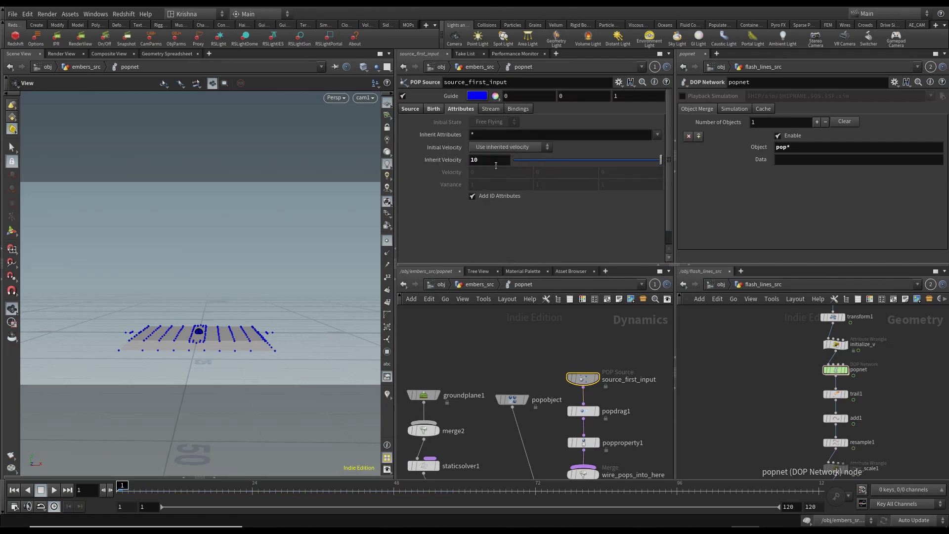
click(55, 490)
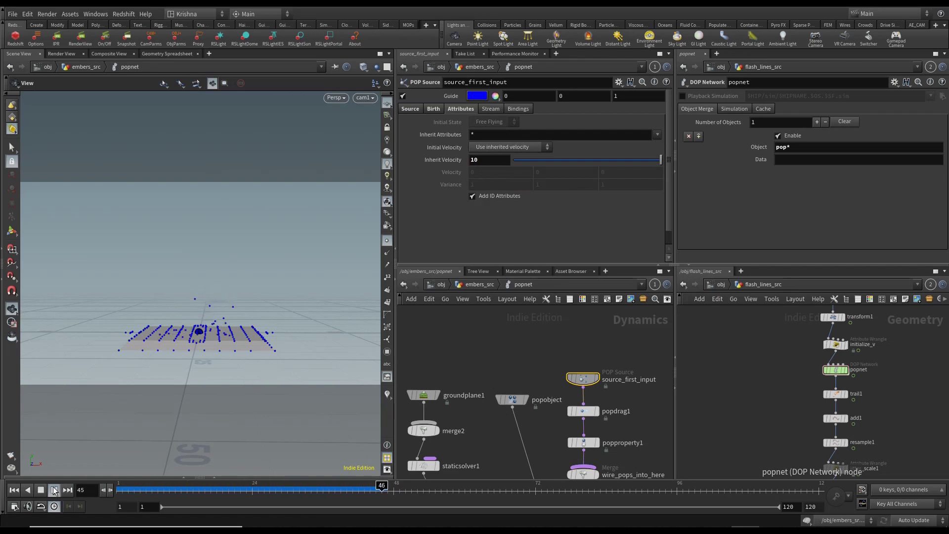
click(14, 490)
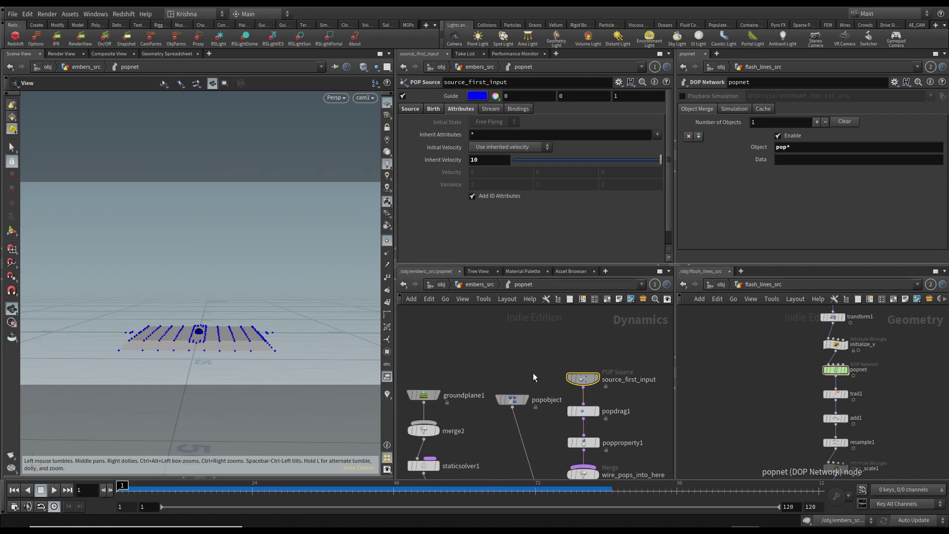
- Examine the VEXpression of the popproperty1 node, covering mass, bounce, drag and bounceforward
scroll(537, 378, down, 3)
key(h)
scroll(601, 398, up, 2)
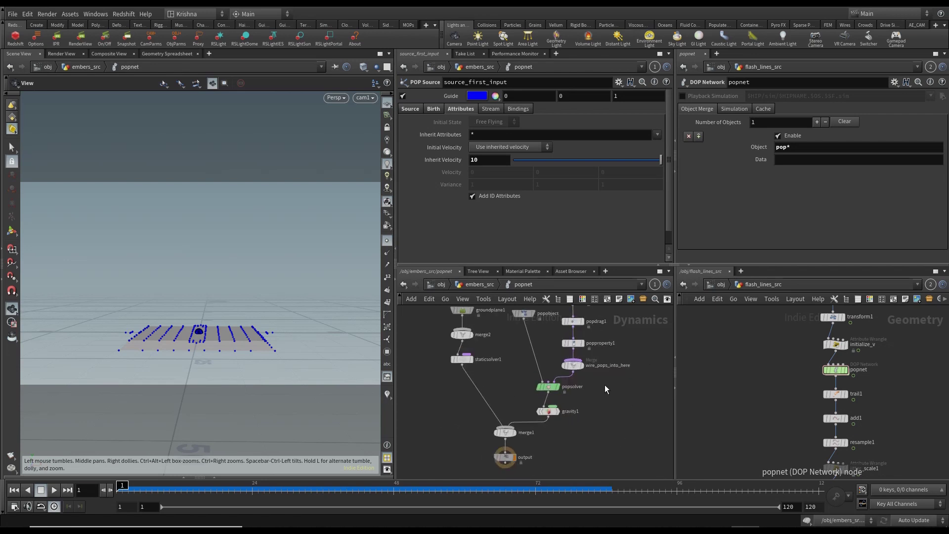
click(574, 345)
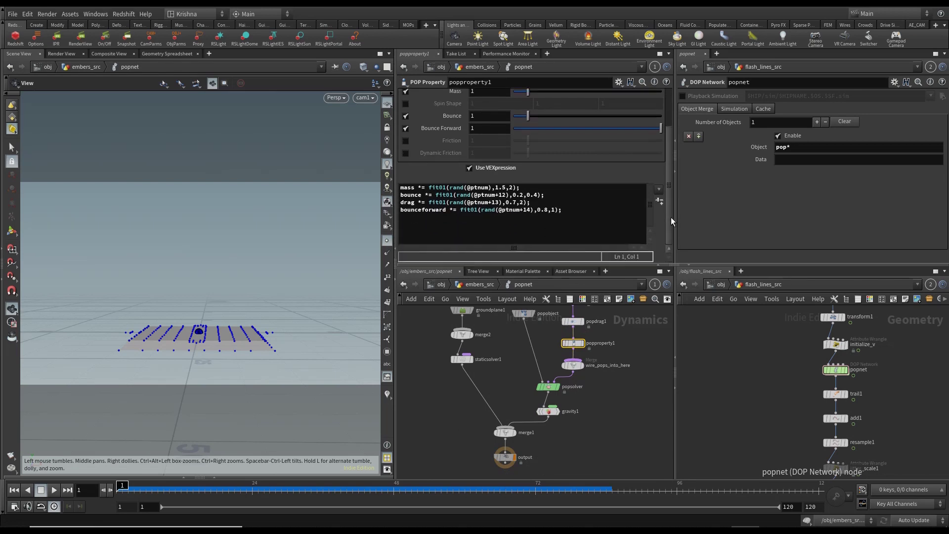
drag(671, 218, 671, 208)
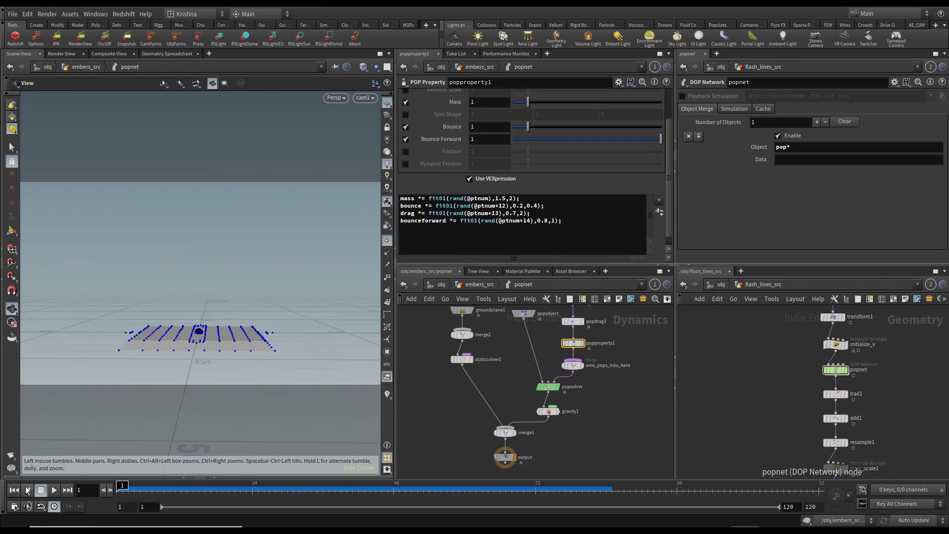
- Save the scene, play the embers simulation through cam1 and return to frame 1
key(ctrl+s)
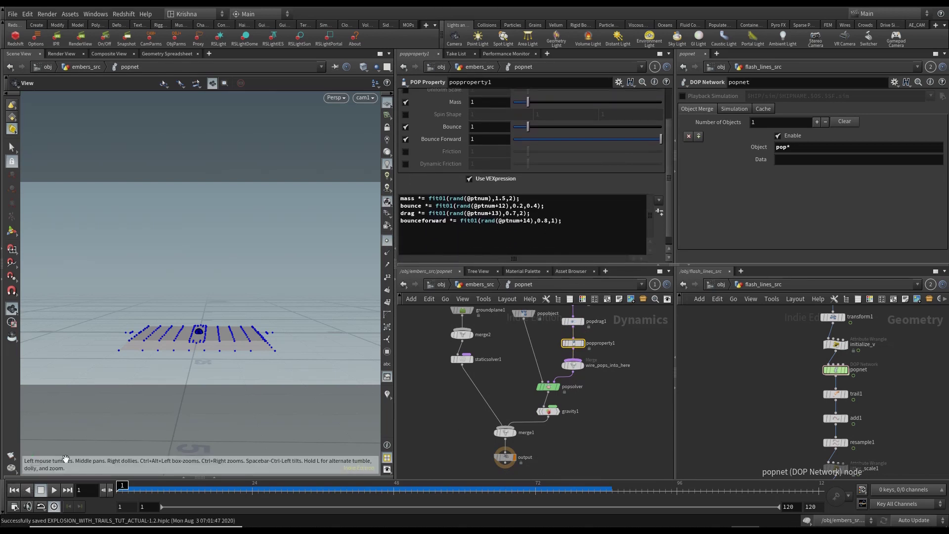
click(53, 490)
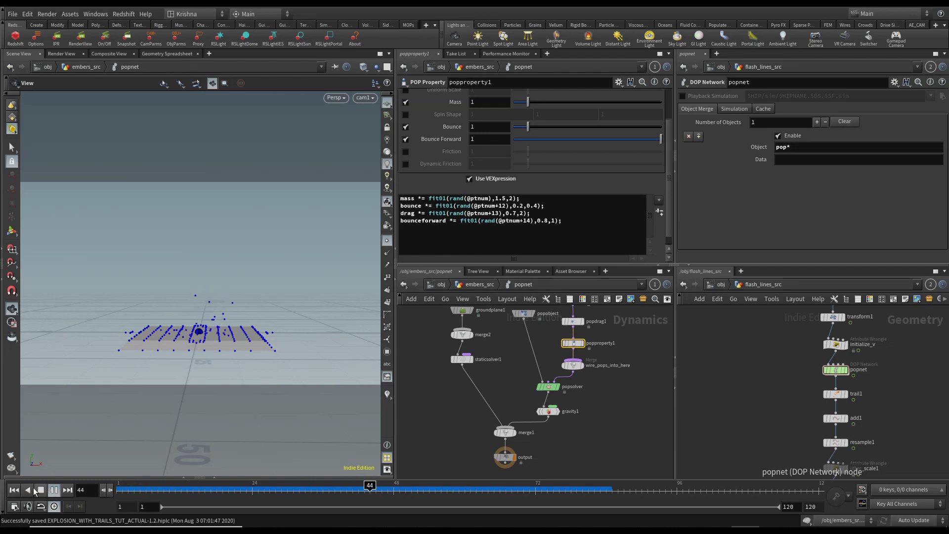
click(13, 491)
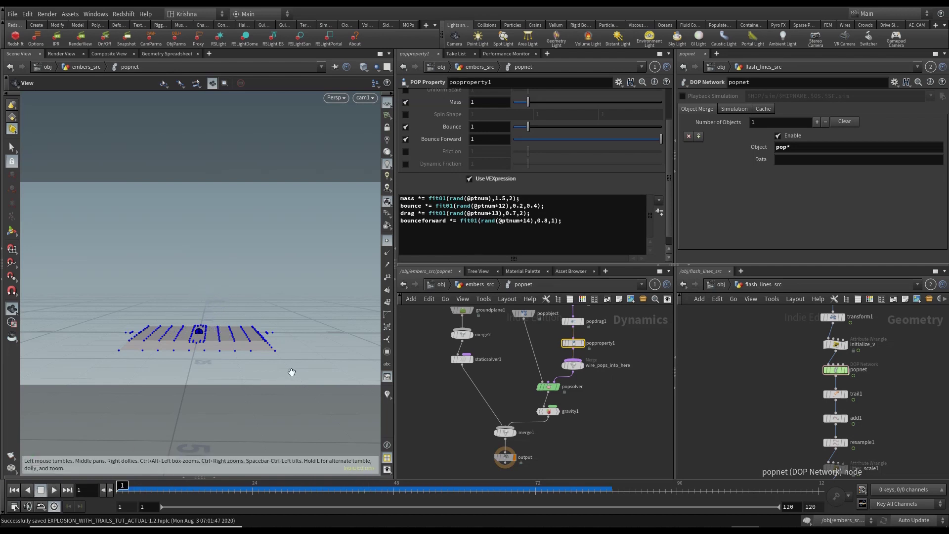
- In the embers_src network, append an Attribute Randomize node after popnet and display it
click(475, 285)
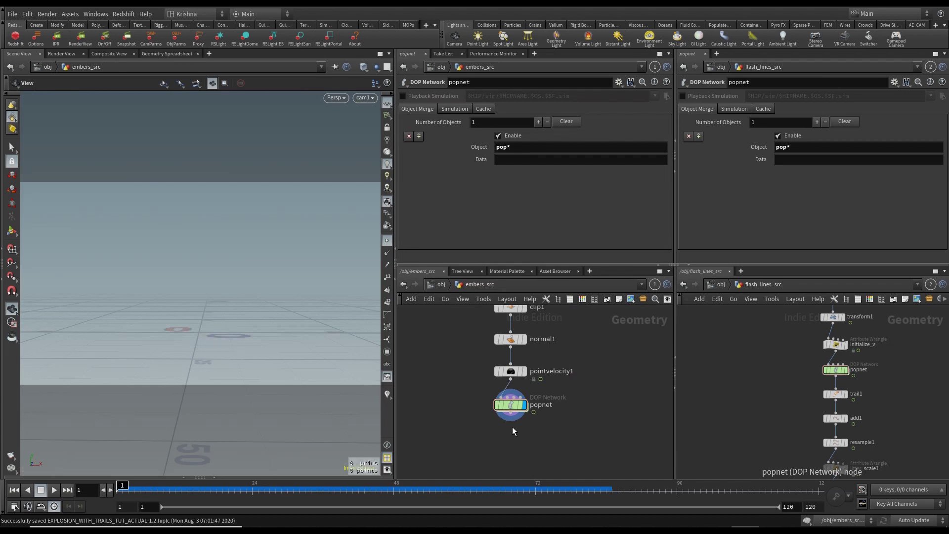
key(Tab)
text(attr ra)
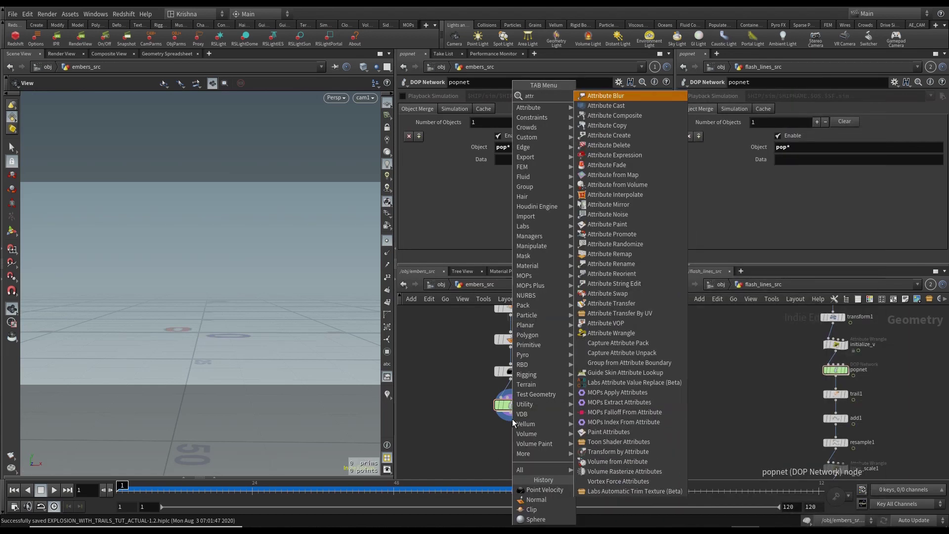
key(Return)
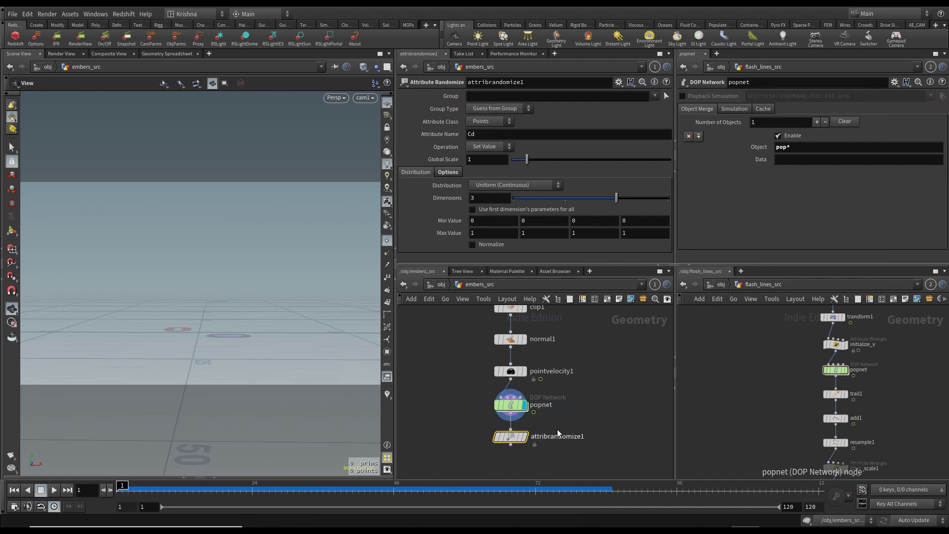
click(524, 437)
- Set the attribrandomize1 node's Attribute Name to pscale and its Global Scale to 0.1
click(484, 134)
text(pscale)
key(Return)
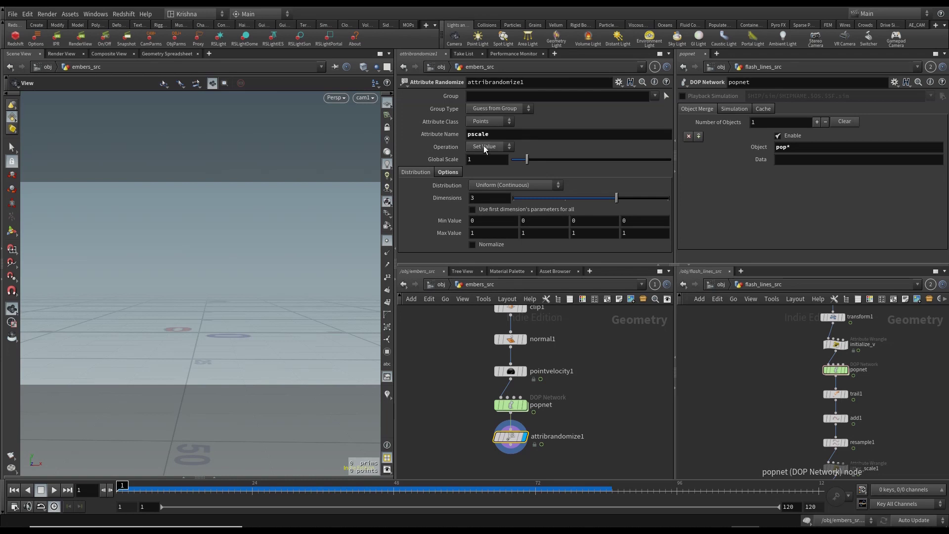
text(0.1)
key(Return)
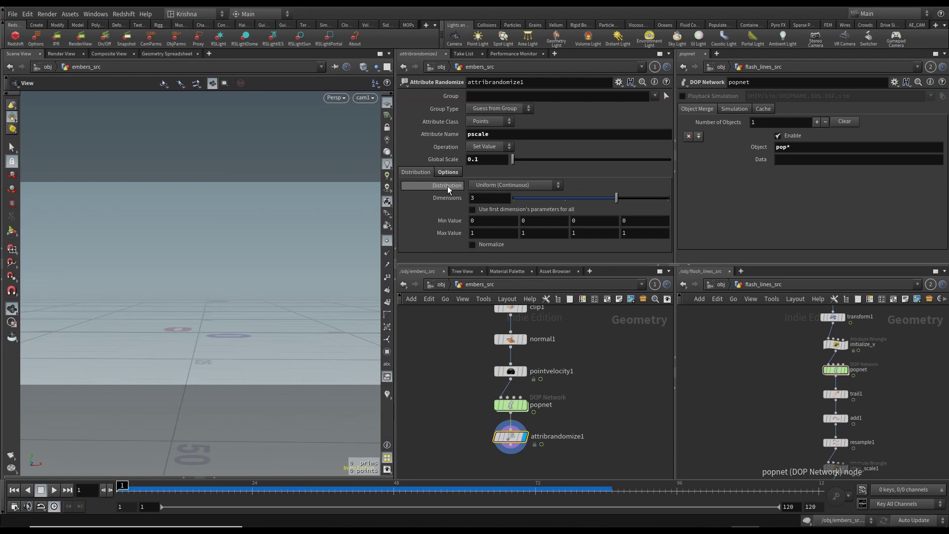
- Set the pscale Distribution to Custom Ramp and enable both Fit Value 0 To and Fit Value 1 To
click(499, 186)
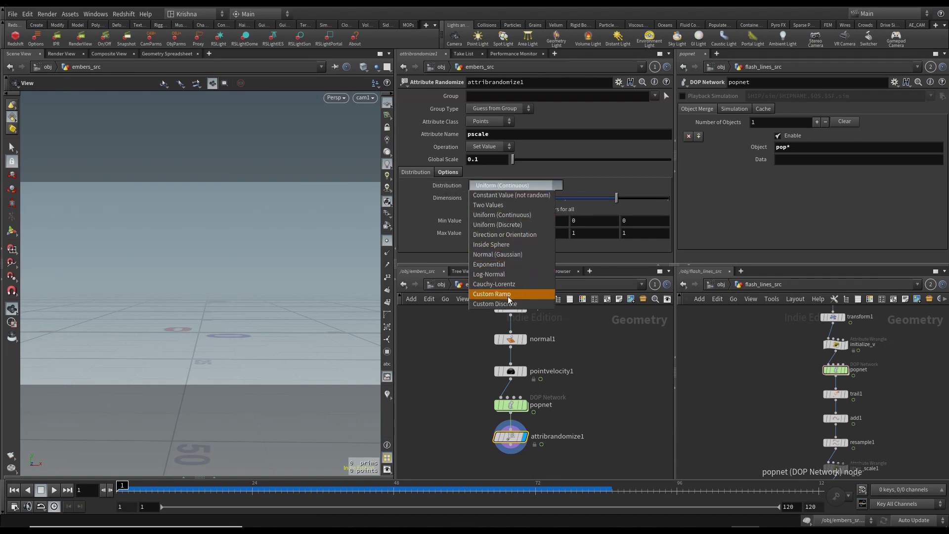
click(492, 294)
scroll(467, 233, down, 1)
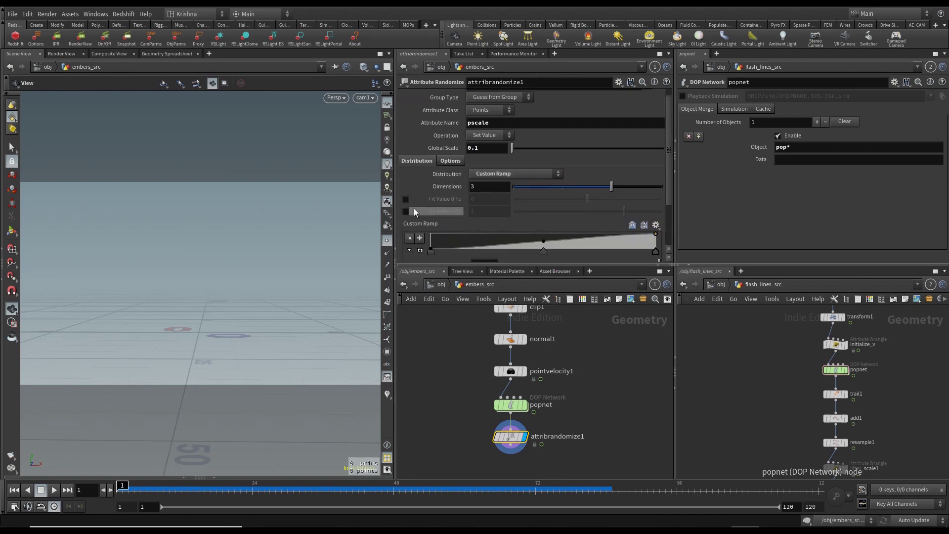
click(406, 200)
click(406, 212)
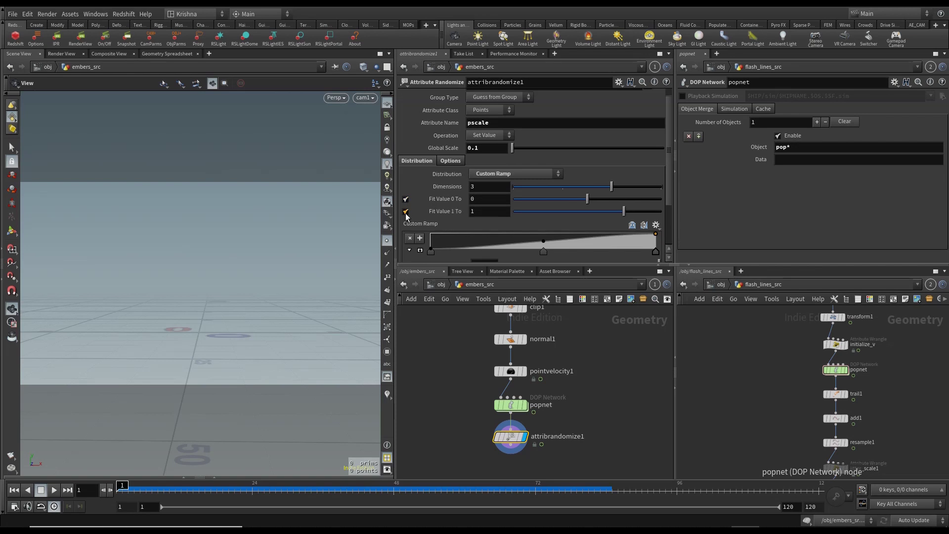
- Shape the pscale ramp by placing the middle point at about position 0.92, value 0.2, and lowering the end point's value to about 0.7
scroll(440, 202, down, 1)
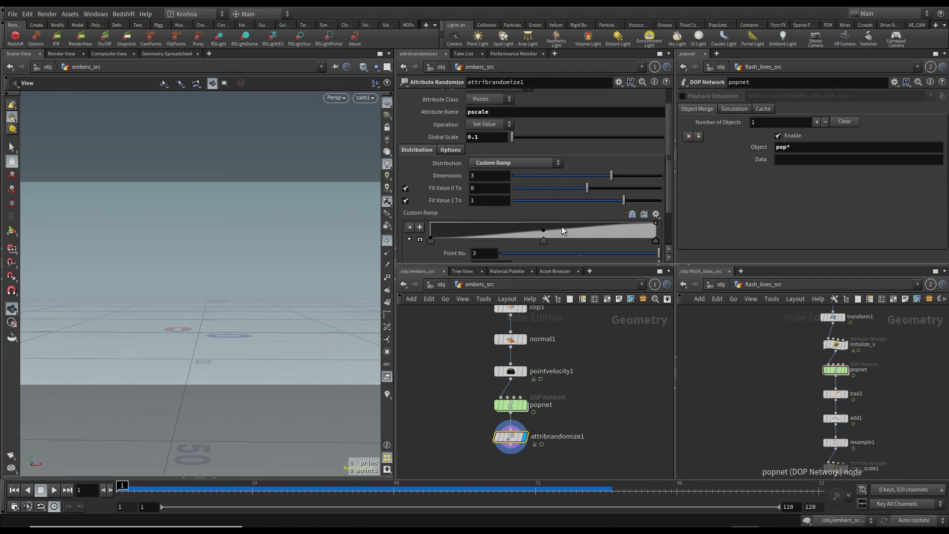
drag(543, 241, 639, 245)
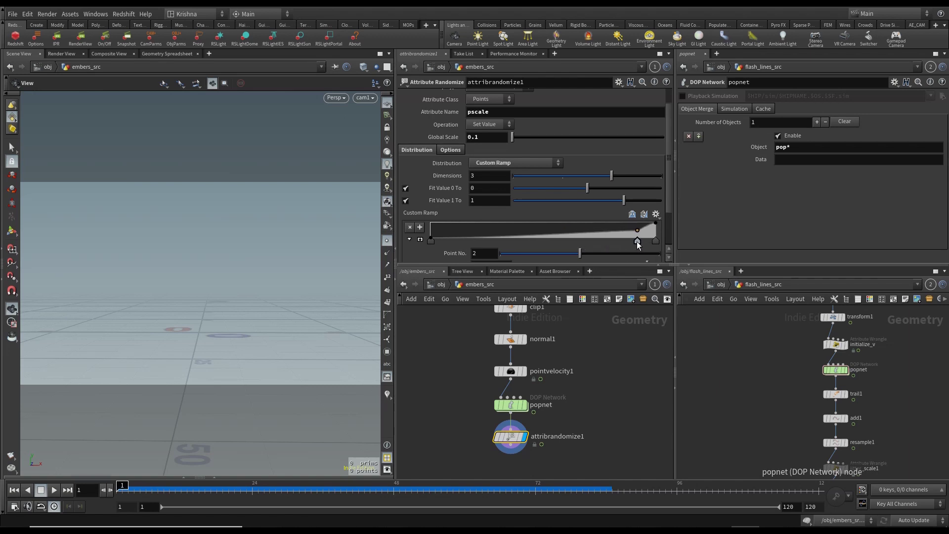
scroll(458, 248, down, 2)
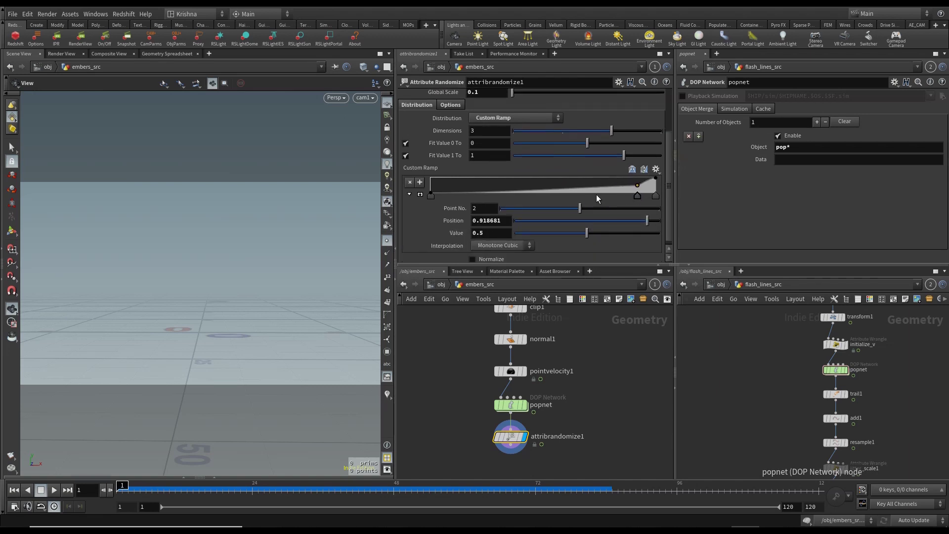
drag(587, 233, 544, 235)
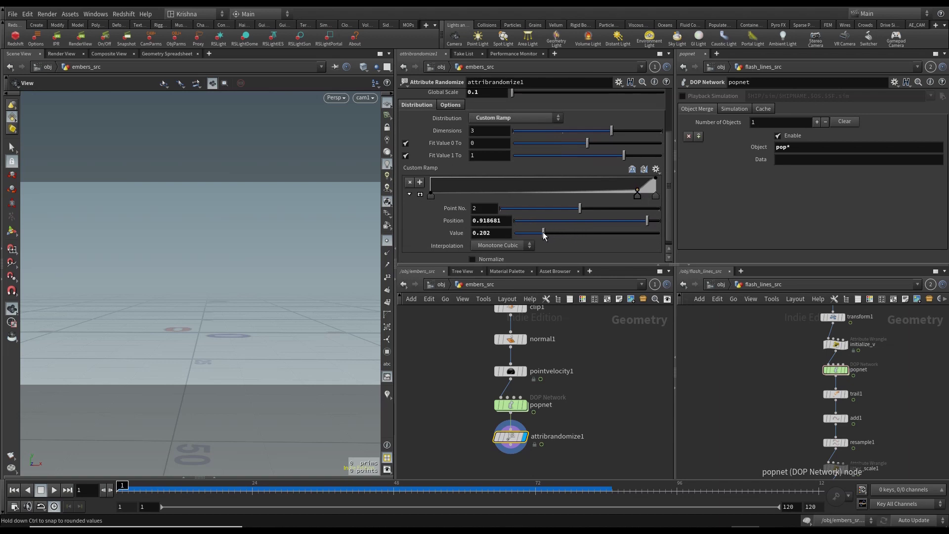
click(656, 196)
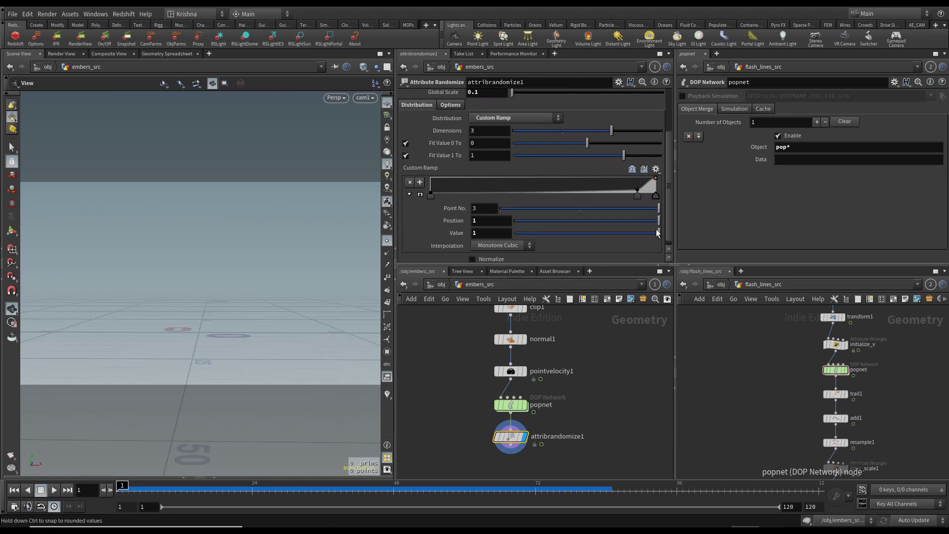
drag(659, 233, 616, 233)
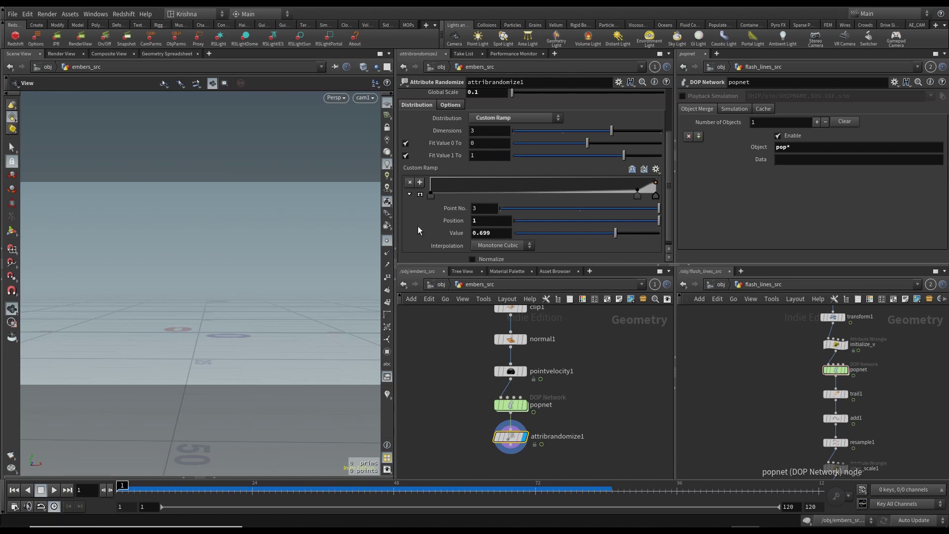
- Link the attribrandomize1 Global Seed to the shared seed with ch("../../SEED/seed")+8 and save the scene
scroll(423, 225, down, 1)
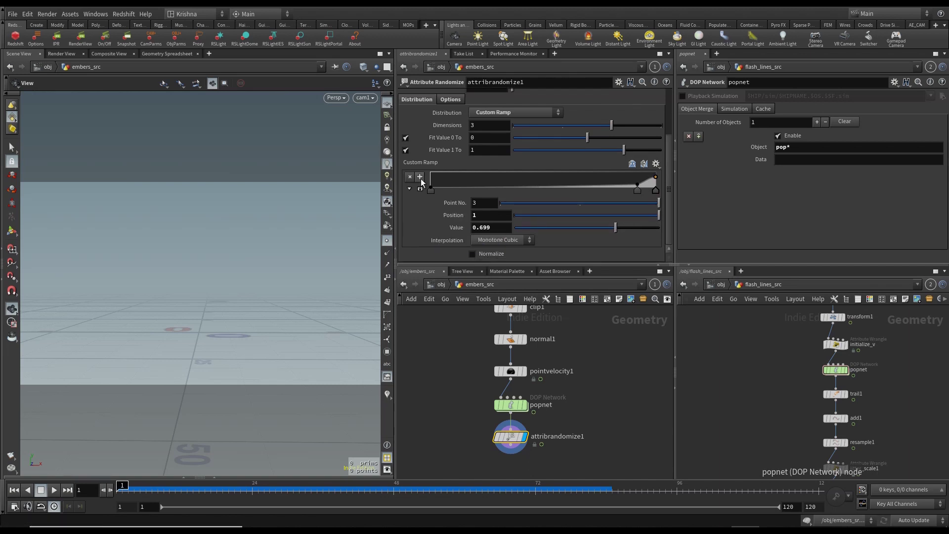
click(447, 100)
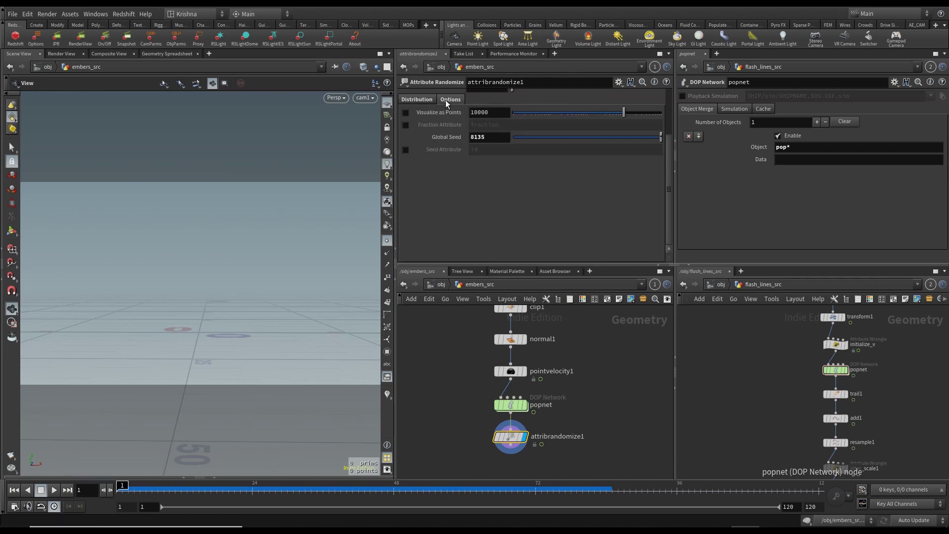
right_click(444, 137)
click(494, 230)
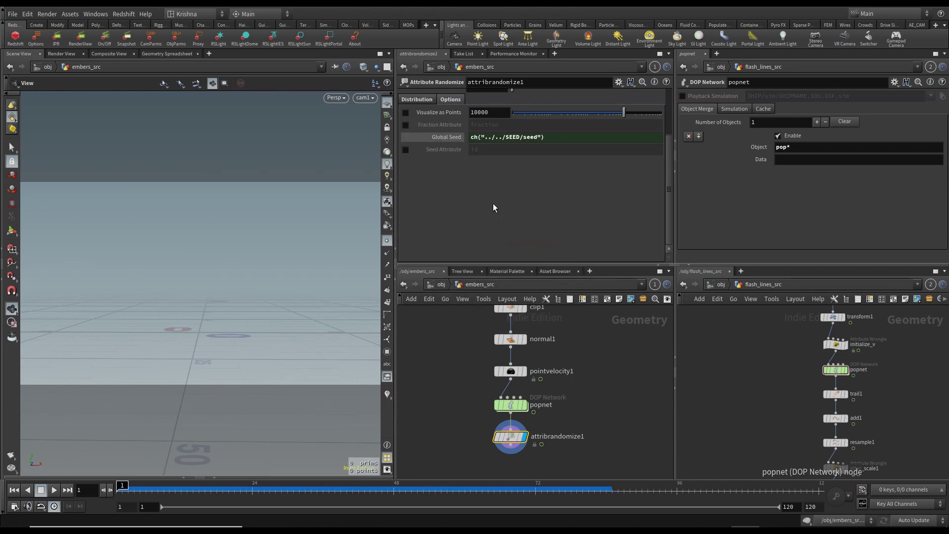
click(562, 138)
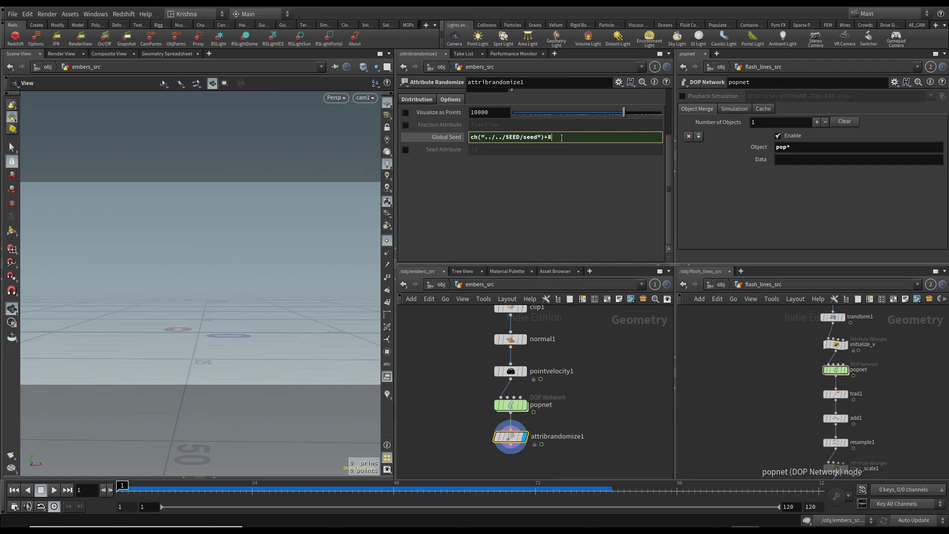
key(Return)
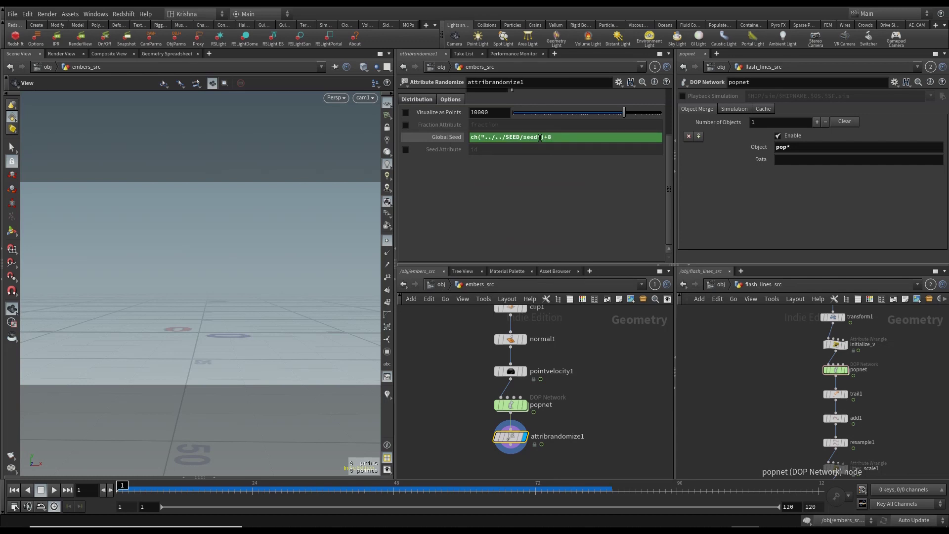
click(455, 139)
key(ctrl+s)
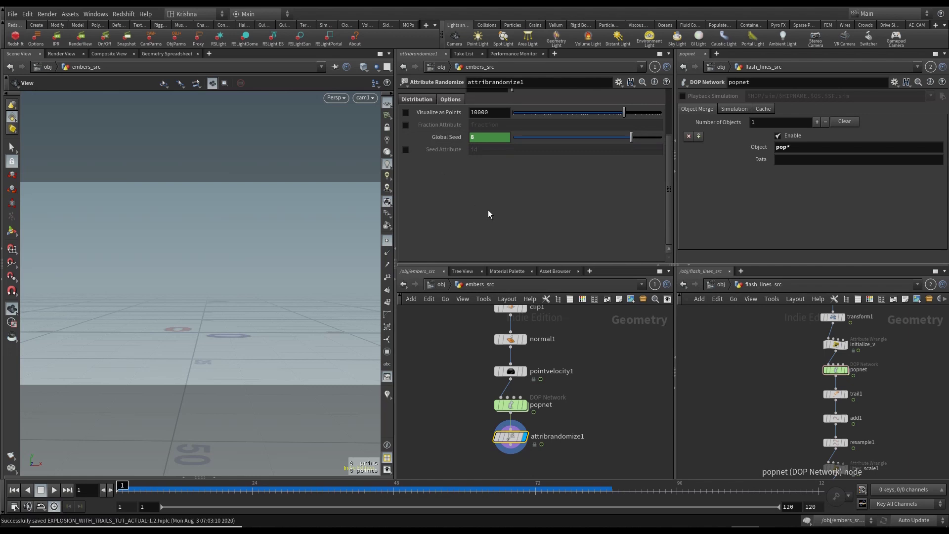
- Append a Null named OUT_EMBERS after attribrandomize1, display it and save the scene
middle_drag(541, 460, 542, 389)
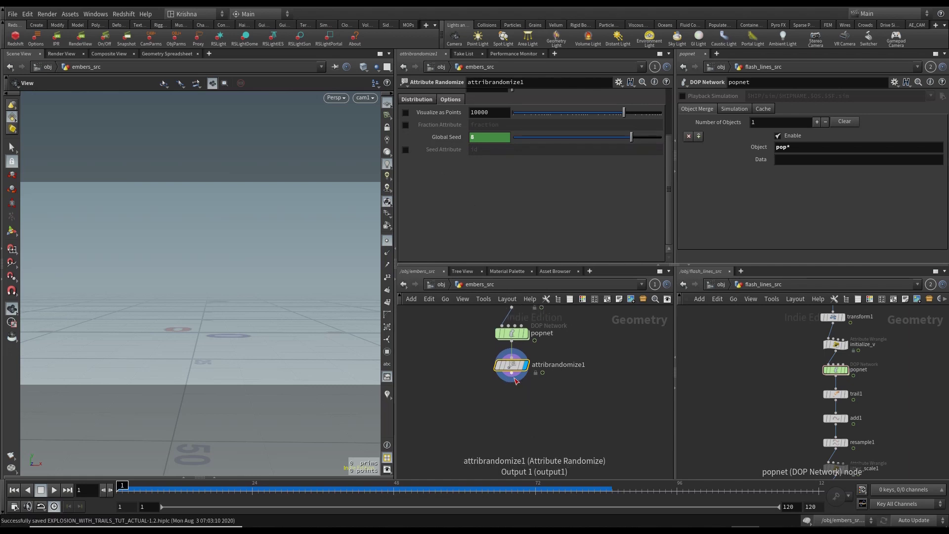
key(Tab)
text(null)
key(Return)
click(513, 400)
double_click(535, 400)
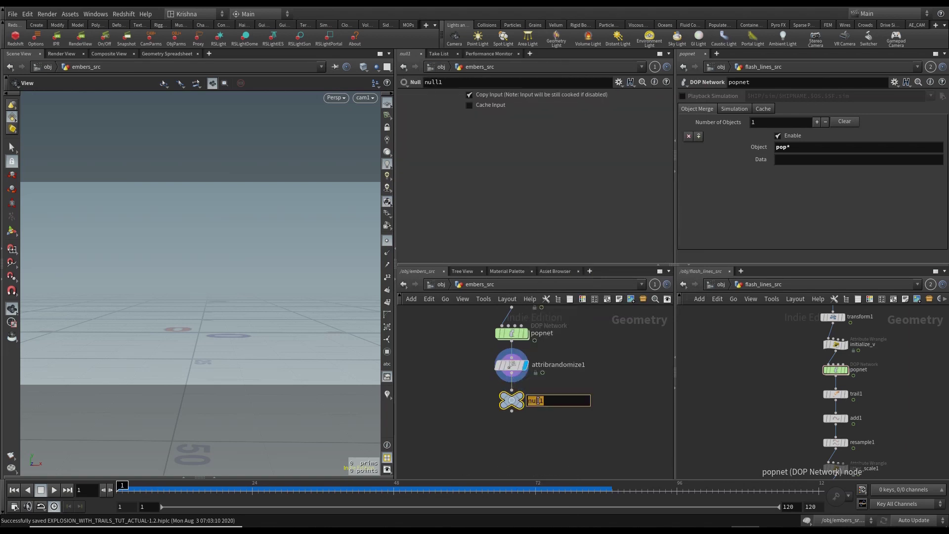
text(OUT_EMBERS)
key(Return)
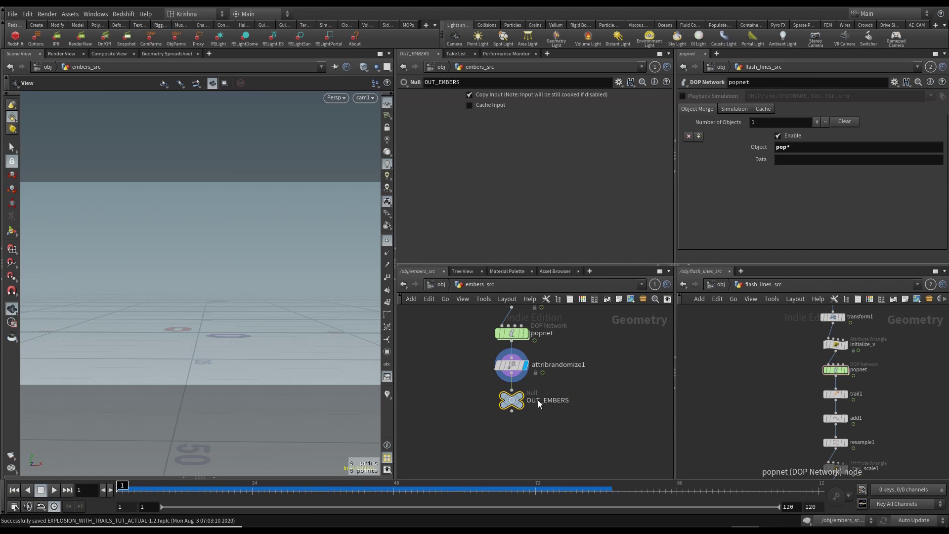
key(r)
key(ctrl+s)
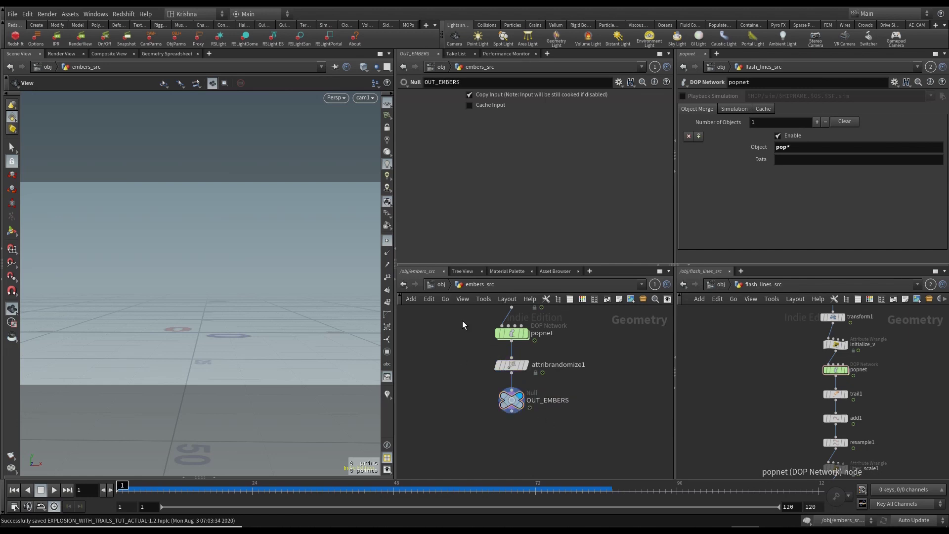
- Return the embers_src network editor to the obj level and switch the flash_lines_src network editor to the shop context
click(440, 284)
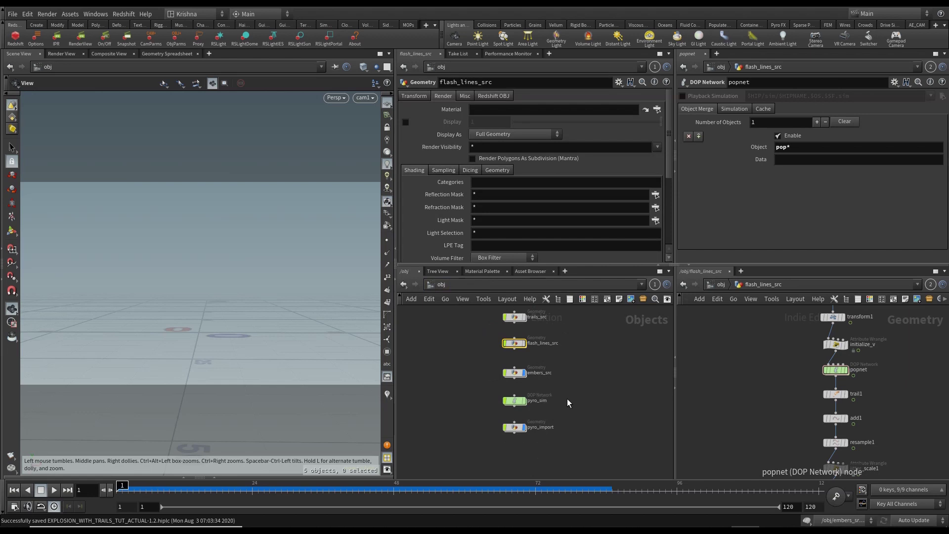
scroll(527, 400, up, 5)
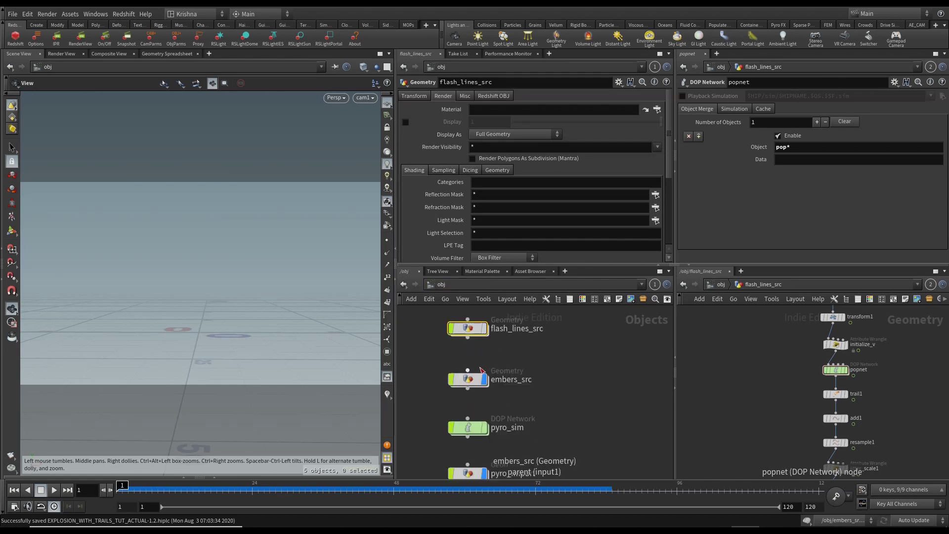
click(721, 285)
click(717, 284)
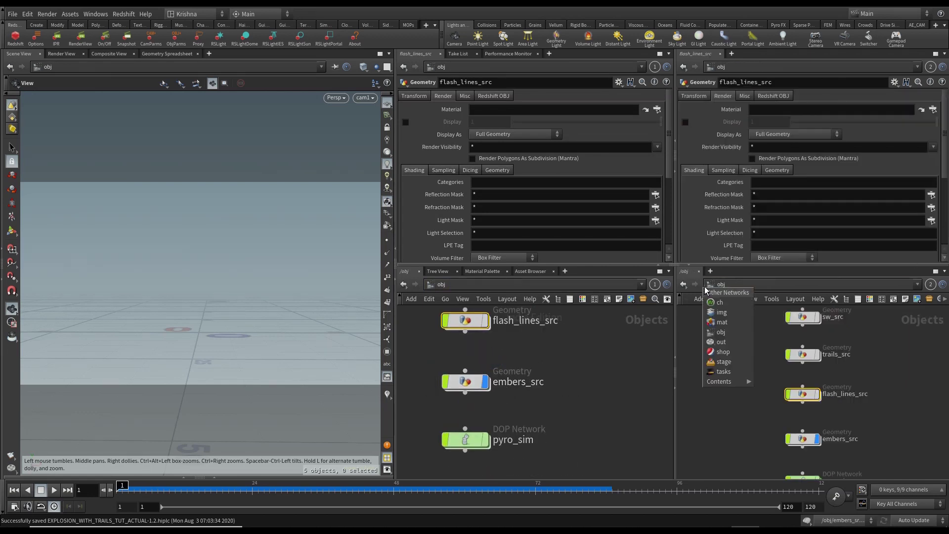
click(725, 343)
- Create an RS Incandescent shader in the shop network and name it embers
key(Tab)
text(rs i)
key(Return)
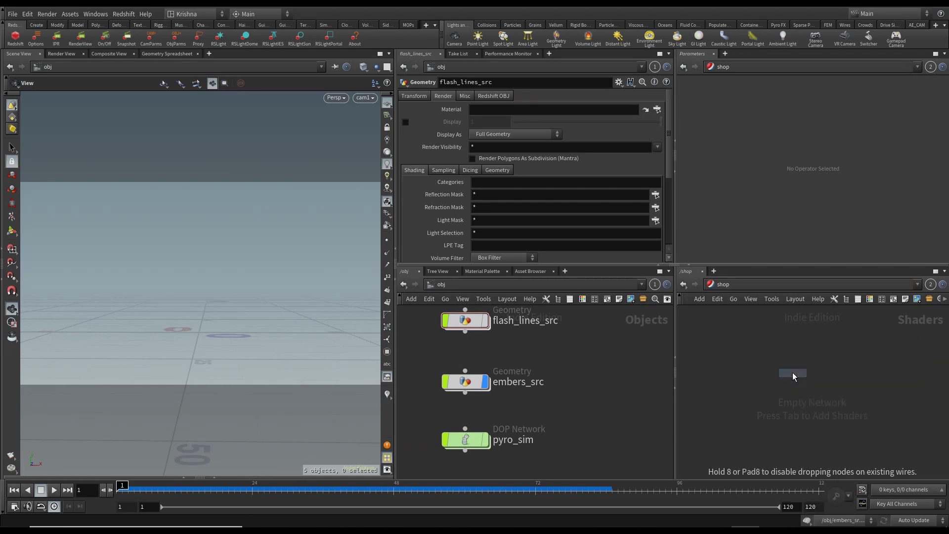
click(794, 375)
double_click(799, 362)
text(embers)
key(Return)
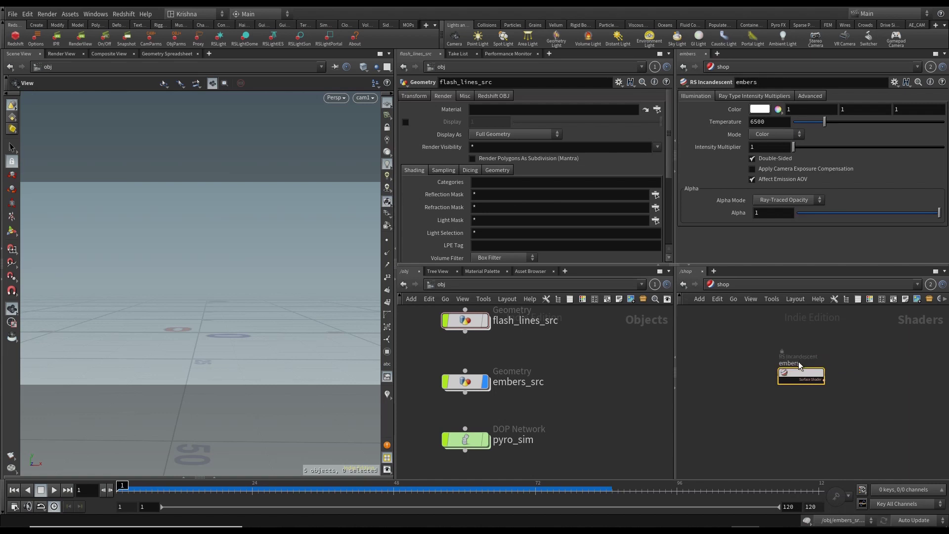
- Allow editing of the embers shader's contents and enter its internal network
right_click(795, 374)
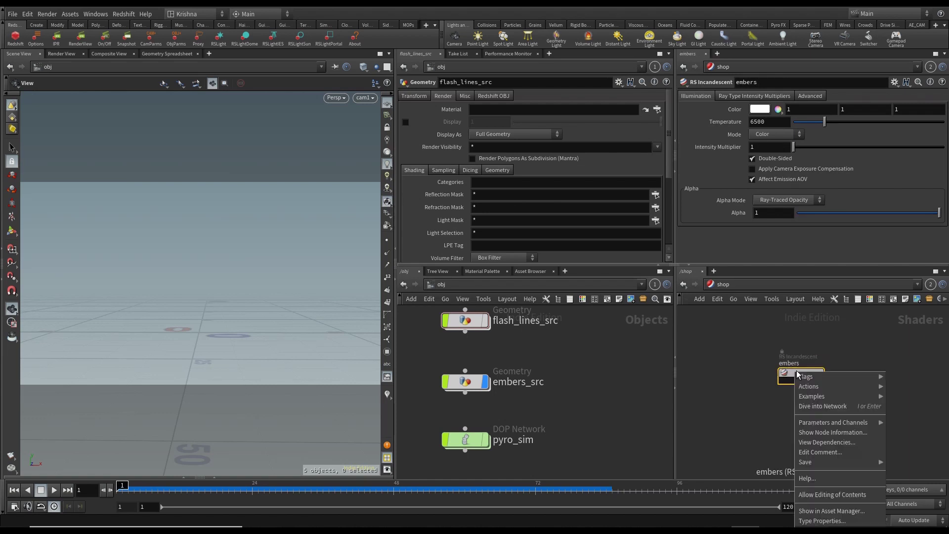
click(871, 496)
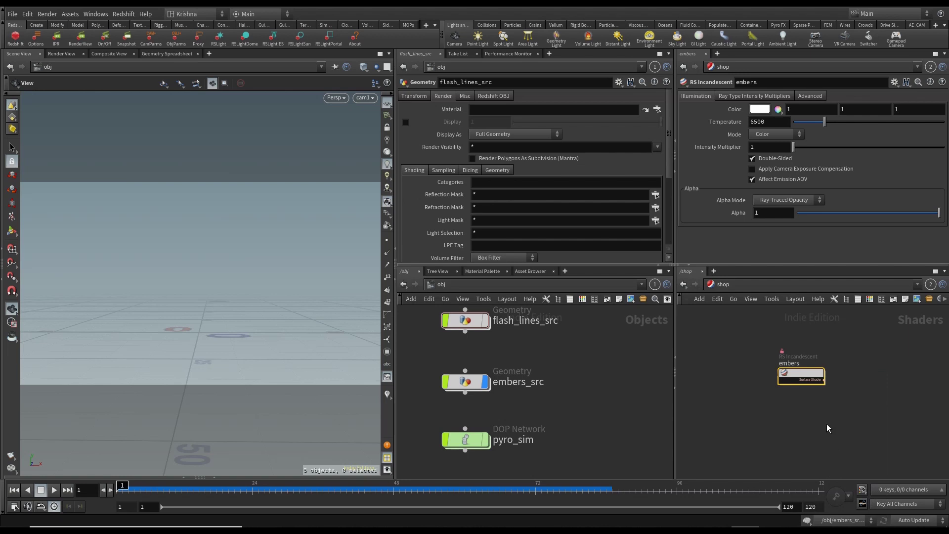
double_click(801, 376)
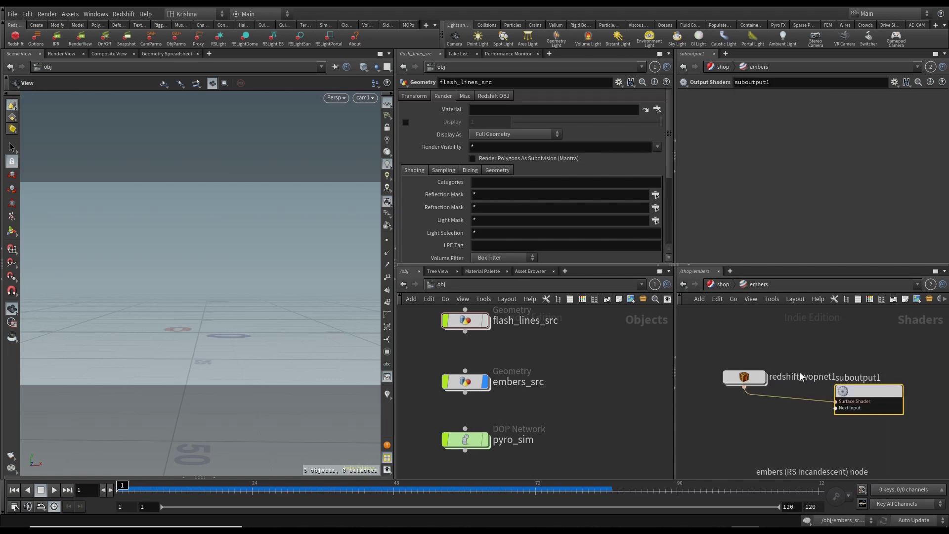
- Enter redshift_vopnet1 and add an RS Point Attribute node before Incandescent1, leaving room between the two
double_click(744, 379)
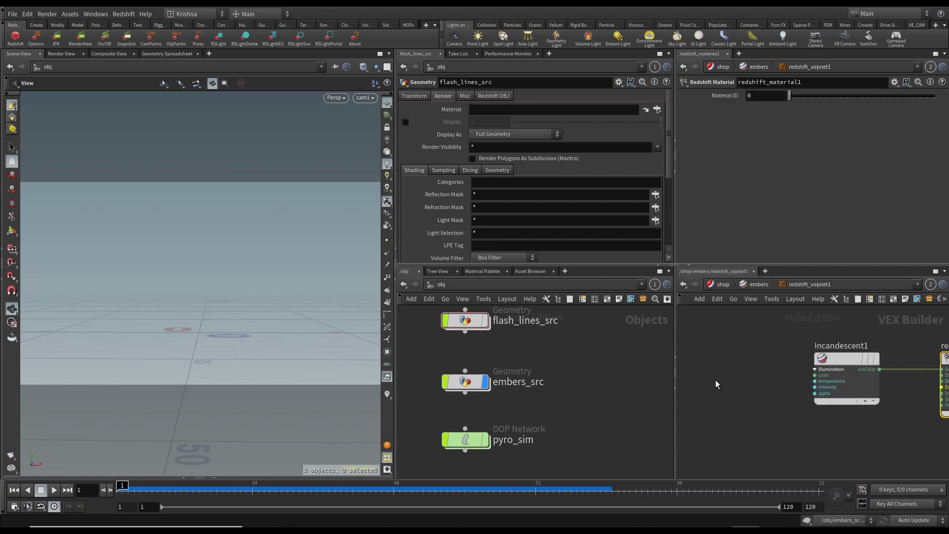
key(Tab)
text(rs poin)
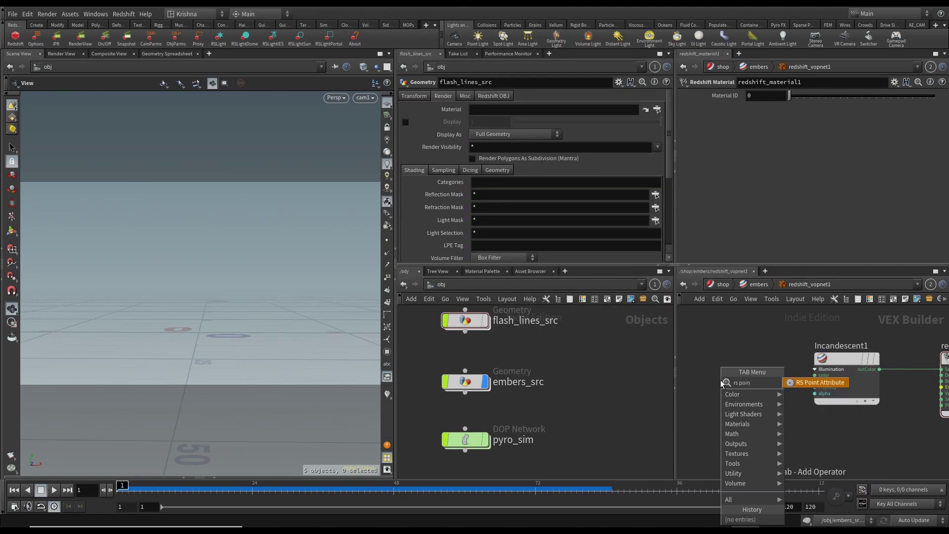
text(t)
key(Return)
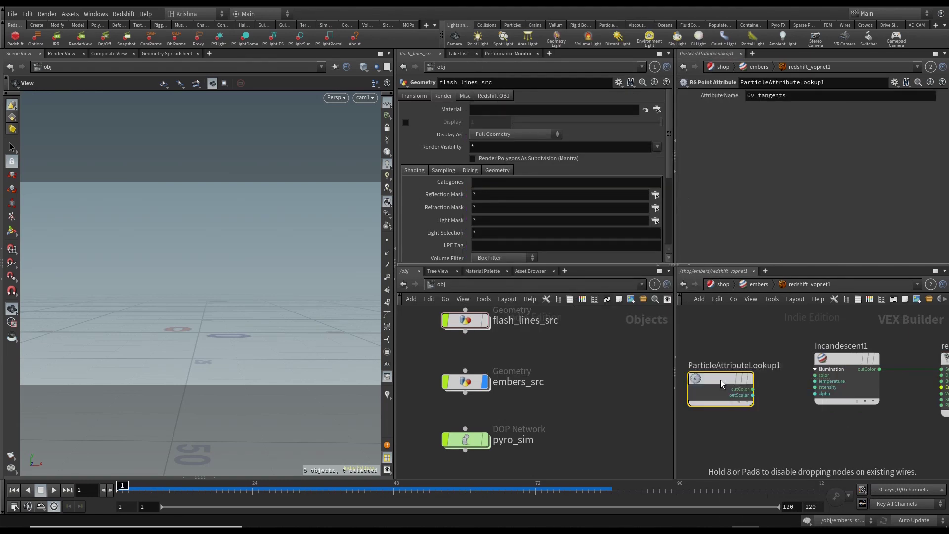
middle_drag(785, 422, 875, 414)
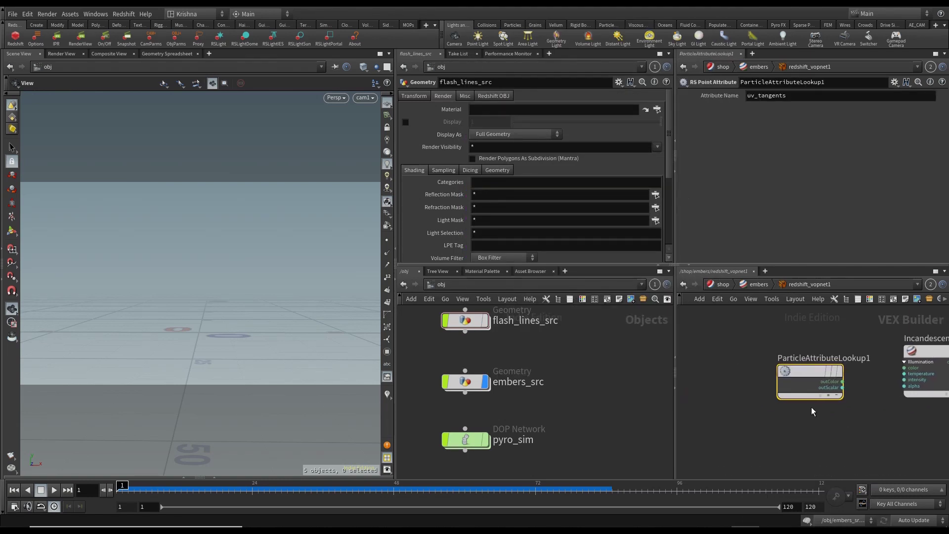
scroll(810, 408, down, 4)
drag(808, 394, 743, 390)
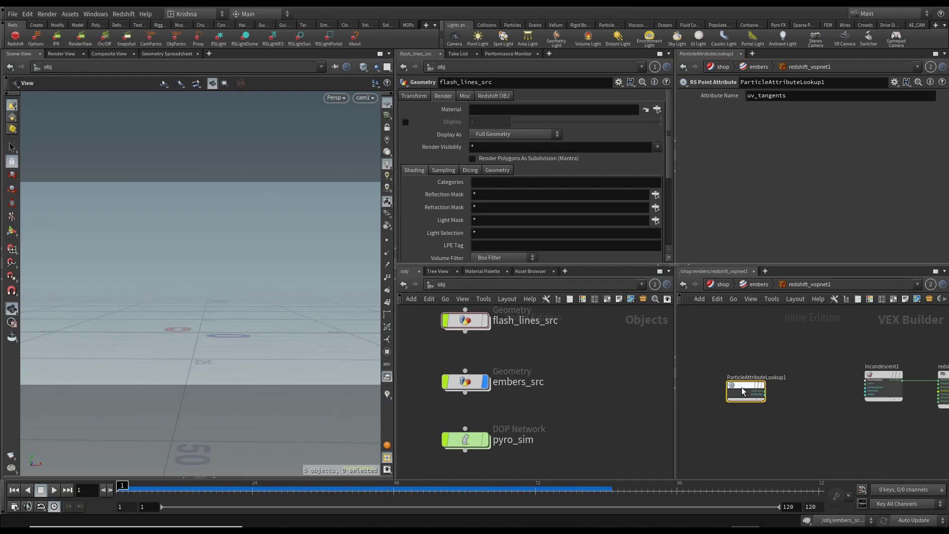
- Set the RS Point Attribute node's attribute name to age
click(797, 100)
text(age)
key(Return)
- Inside embers_src, go to frame 5 and examine the point attributes coming out of attribrandomize1
double_click(469, 385)
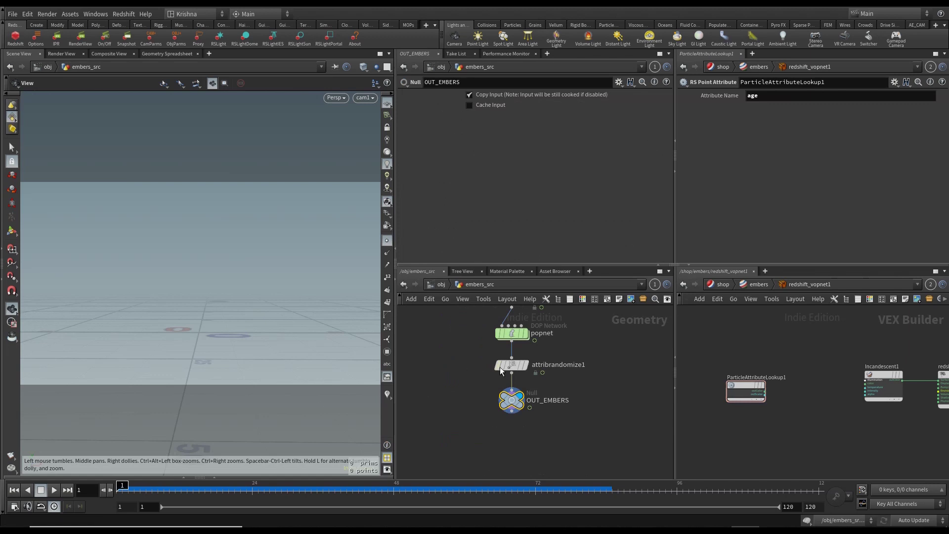
click(519, 365)
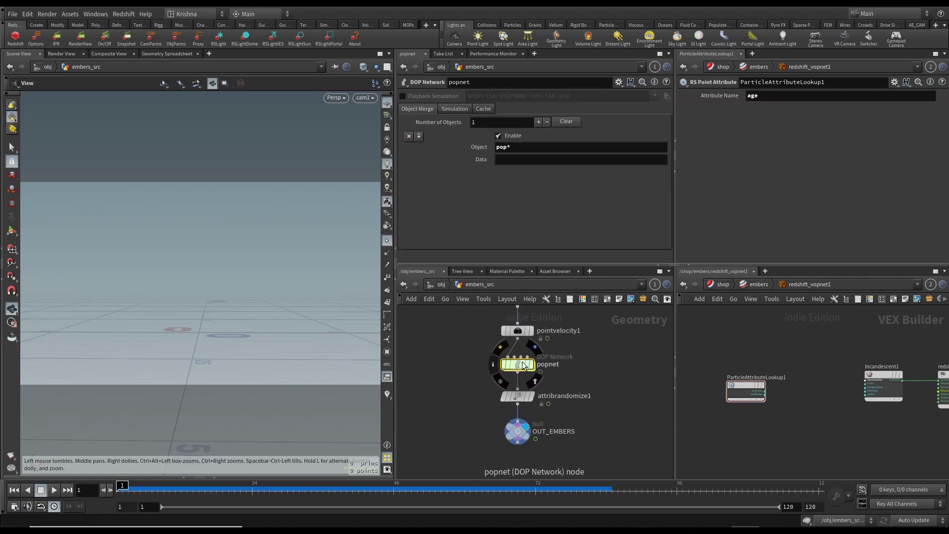
click(492, 396)
click(140, 485)
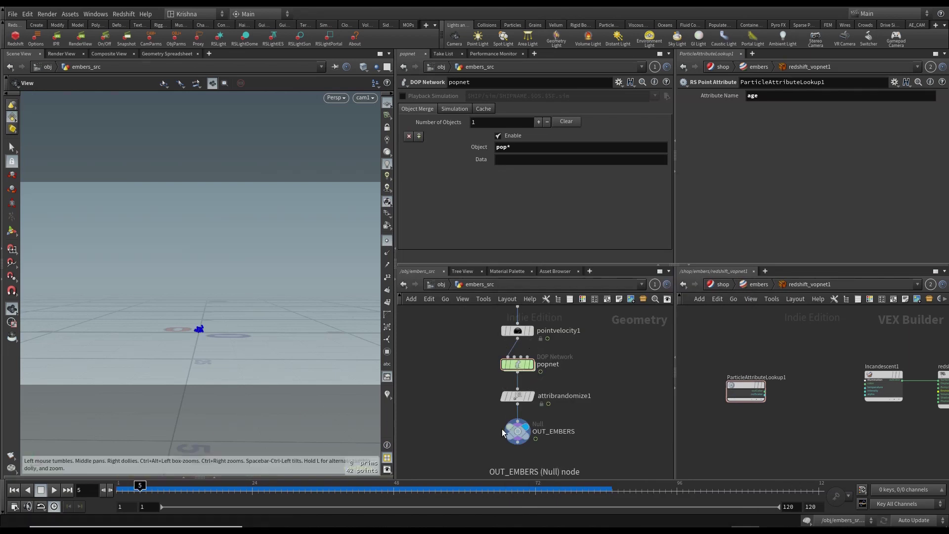
click(492, 396)
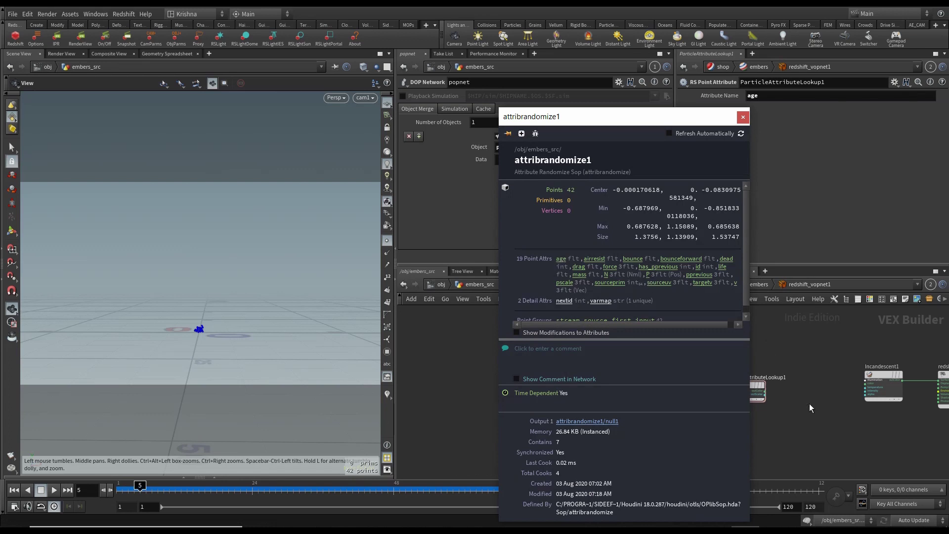
- Add an RS Ramp node in the embers shader network and connect the point attribute's outScalar to the ramp's input
scroll(813, 411, up, 3)
key(Tab)
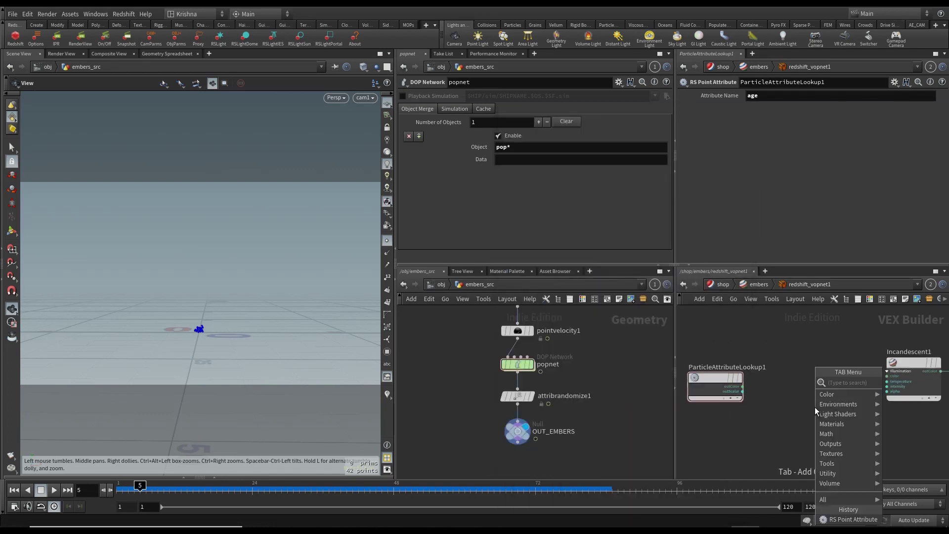
text(rs ram)
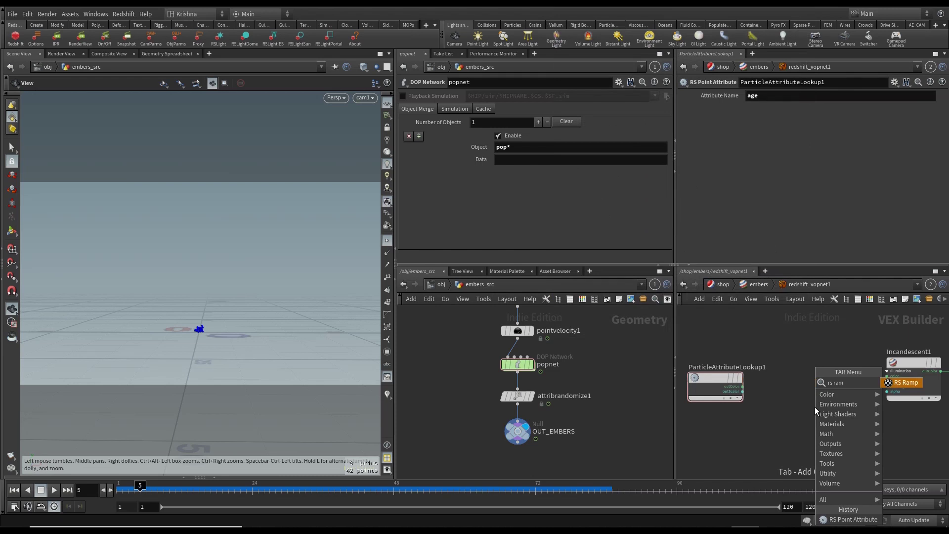
key(Return)
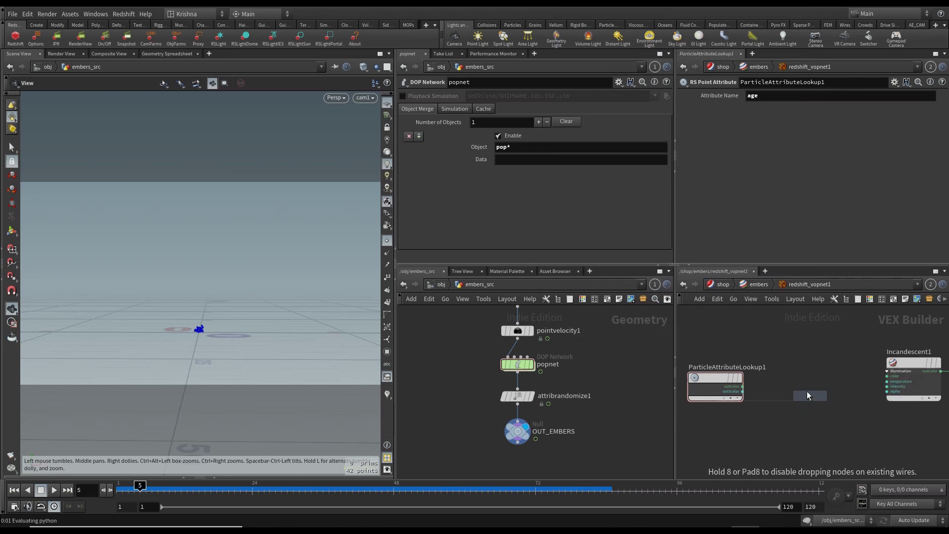
click(802, 378)
scroll(740, 398, up, 5)
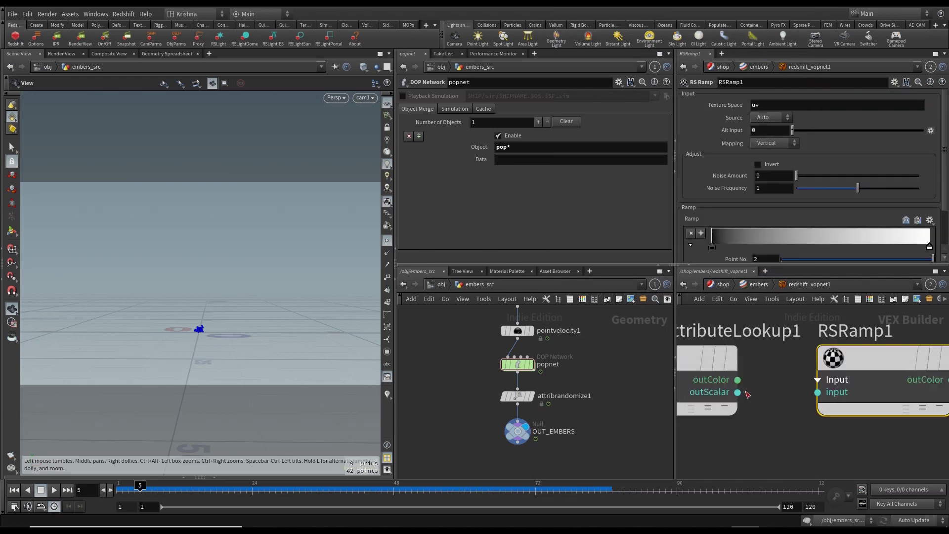
click(738, 392)
click(826, 393)
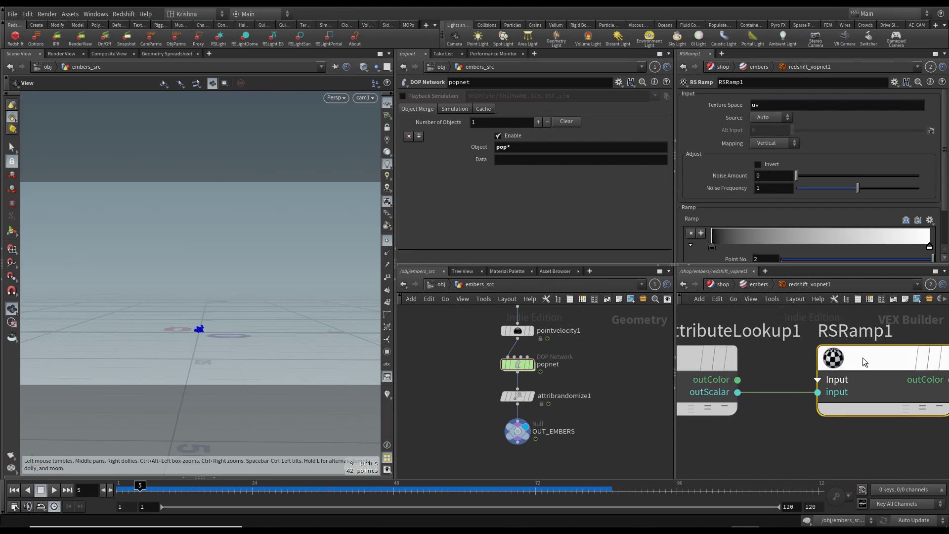
- Apply the black-red-yellow-white colour preset to RSRamp1's ramp
scroll(837, 415, down, 5)
scroll(717, 185, down, 2)
scroll(718, 175, up, 1)
scroll(721, 178, down, 1)
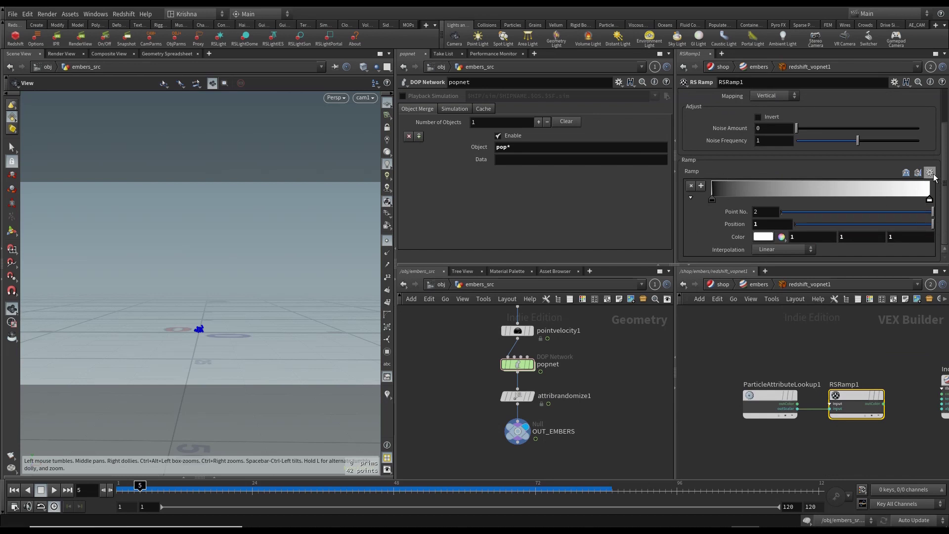
click(930, 173)
click(897, 184)
- Connect RSRamp1's outColor to the color input of Incandescent1 and return to the shop network
scroll(834, 354, down, 2)
middle_drag(842, 353, 771, 351)
scroll(827, 380, up, 3)
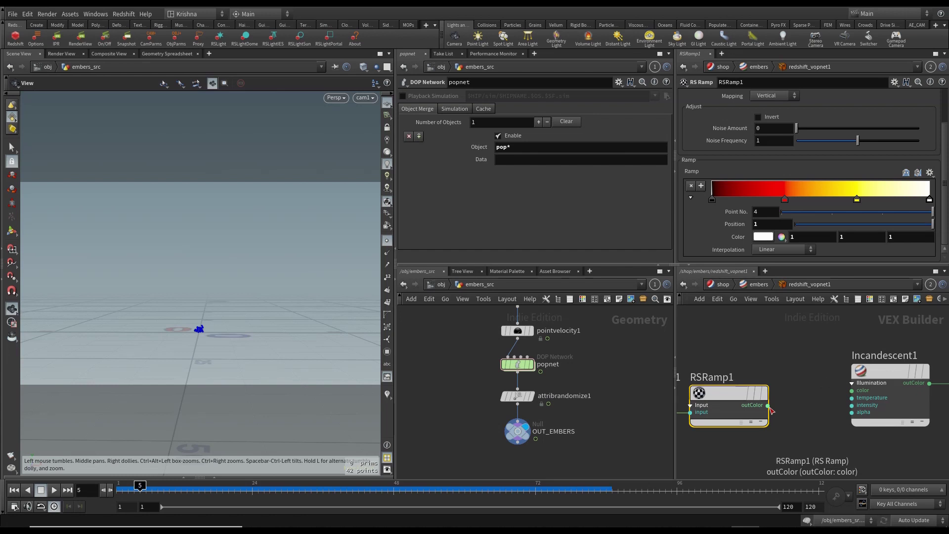
click(767, 405)
click(841, 392)
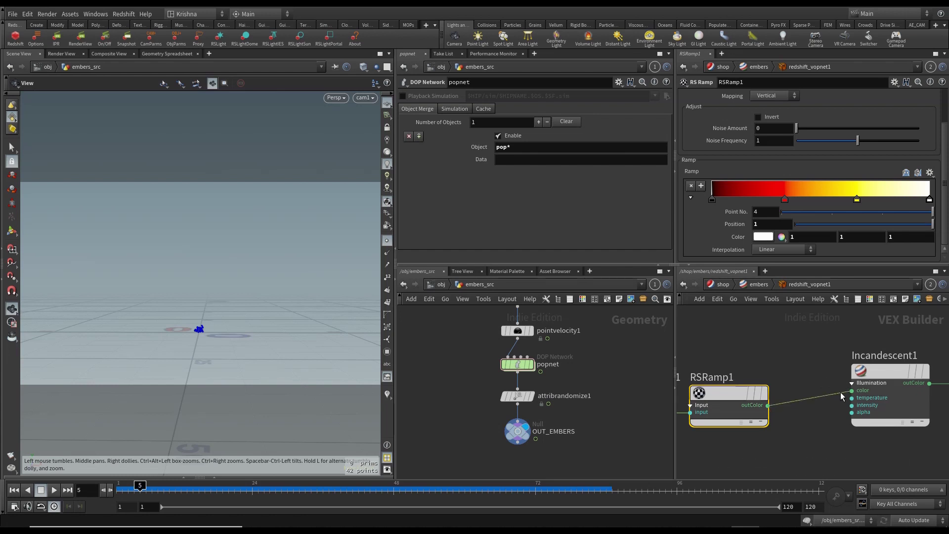
click(767, 405)
click(806, 427)
click(760, 289)
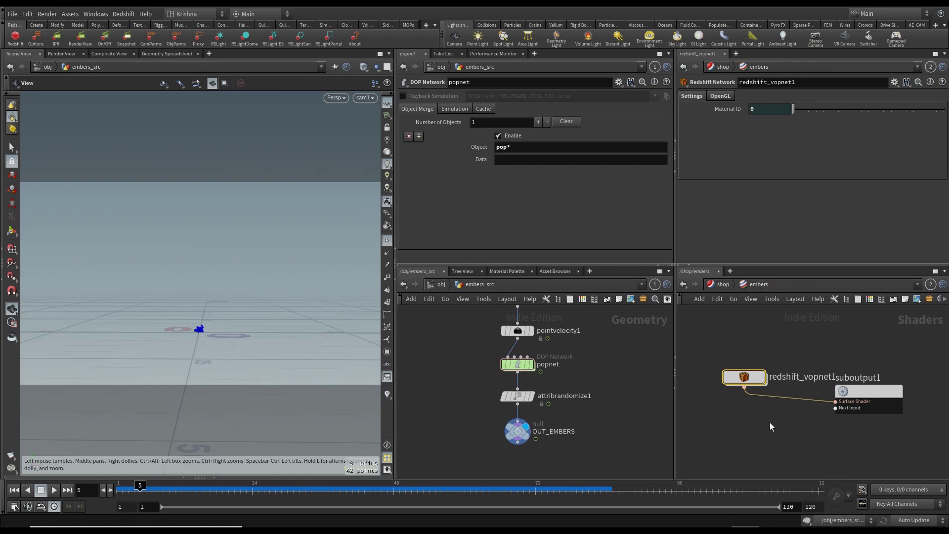
click(722, 287)
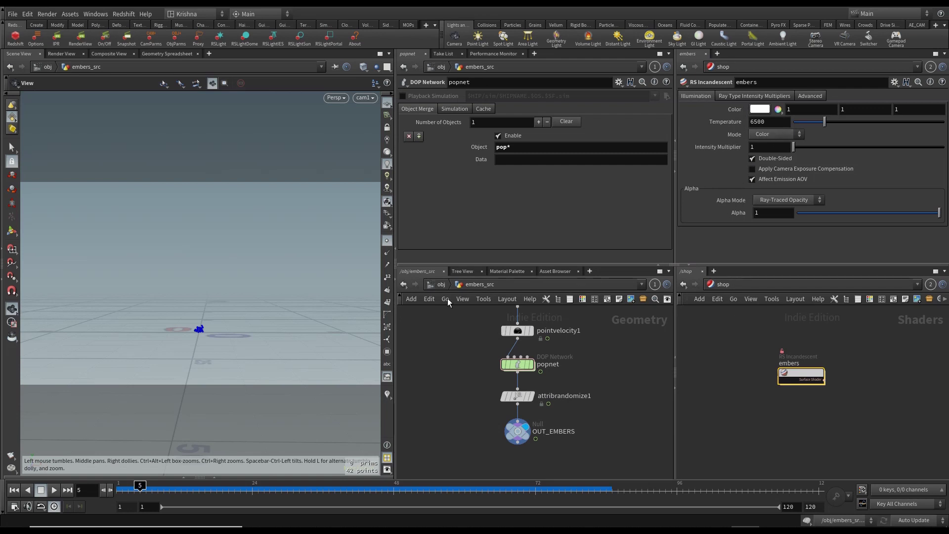
- At the obj level, assign /shop/embers as the render material of embers_src and save the scene
click(444, 286)
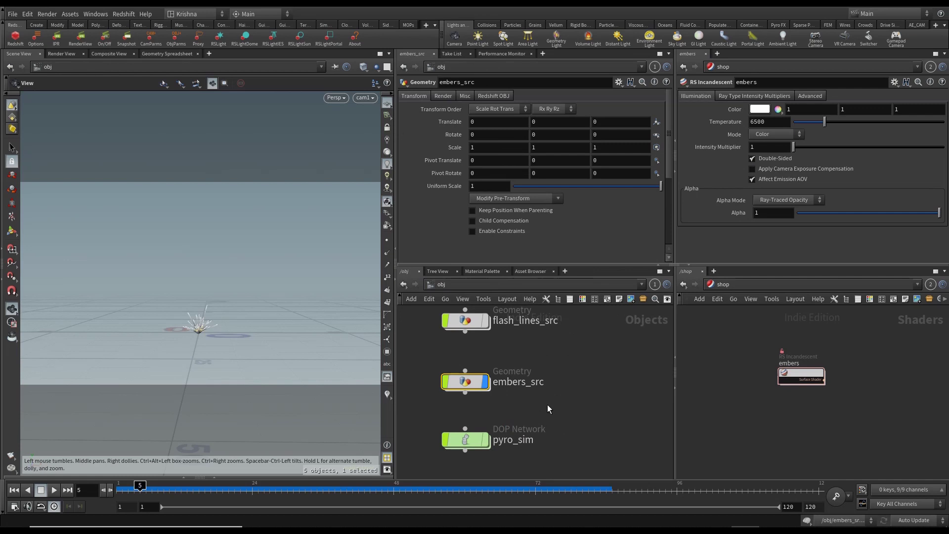
click(453, 95)
drag(801, 375, 489, 109)
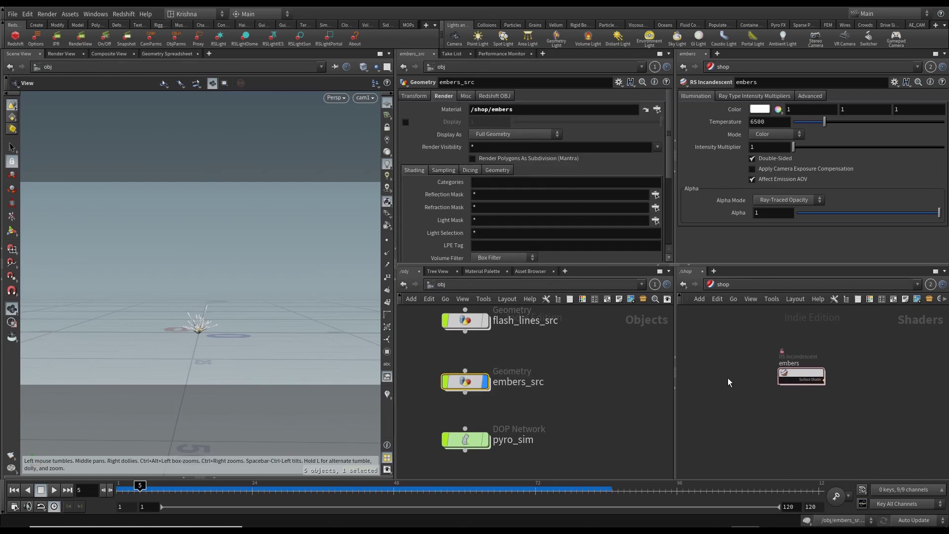
key(ctrl+s)
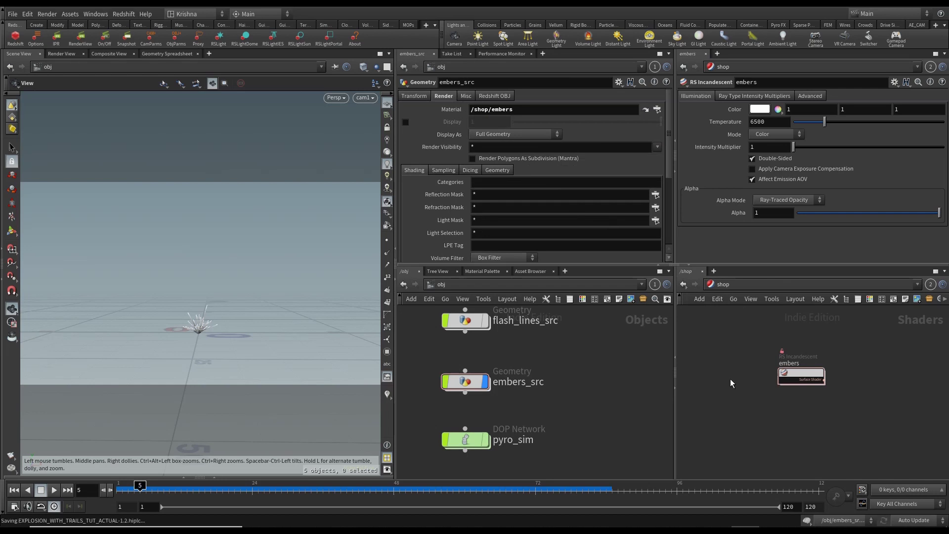
- Go to frame 12 and examine the embers and the explosion up close from different angles in the viewport
click(183, 489)
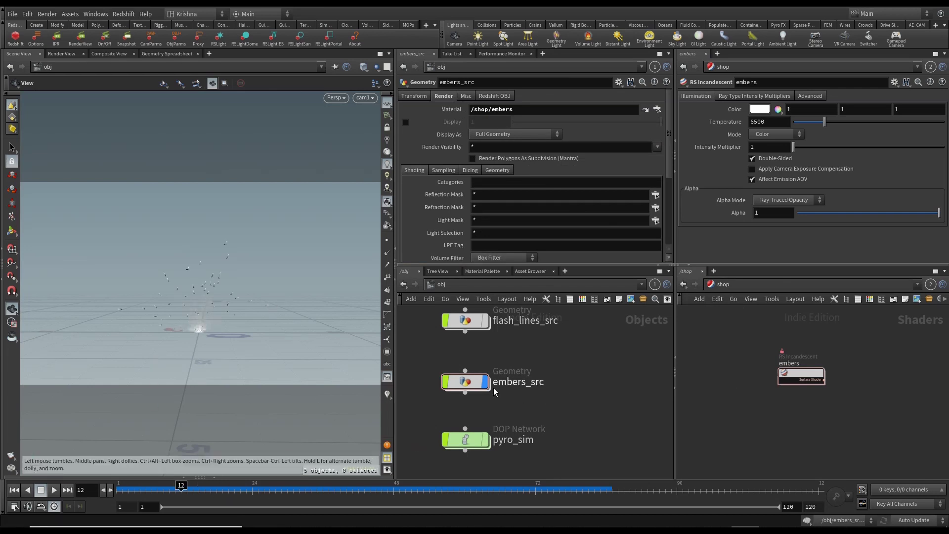
mouse_move(489, 386)
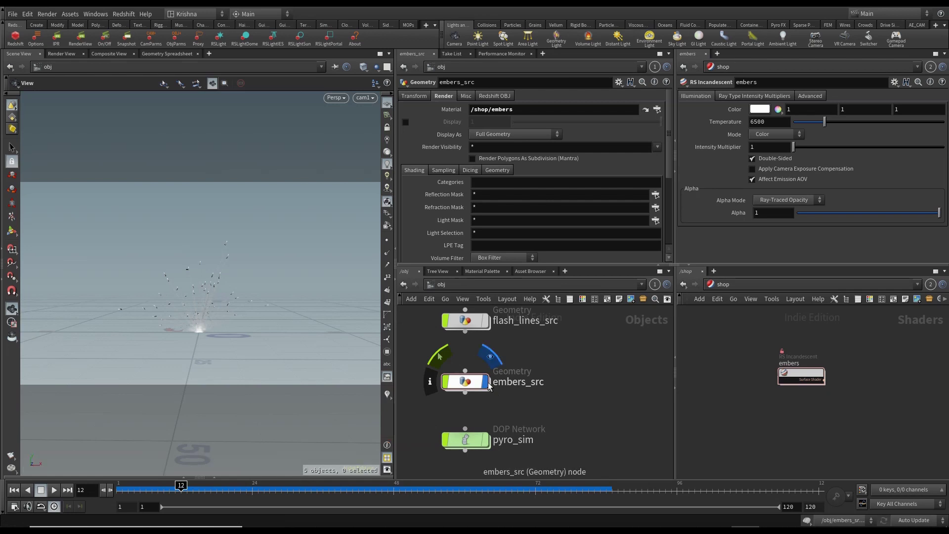
scroll(200, 328, up, 6)
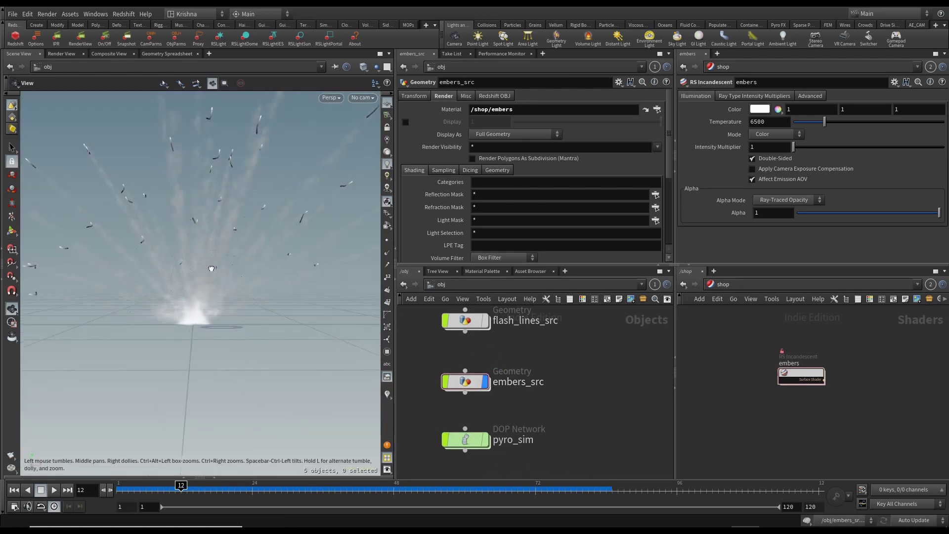
scroll(213, 260, up, 2)
scroll(188, 267, up, 4)
scroll(196, 262, up, 4)
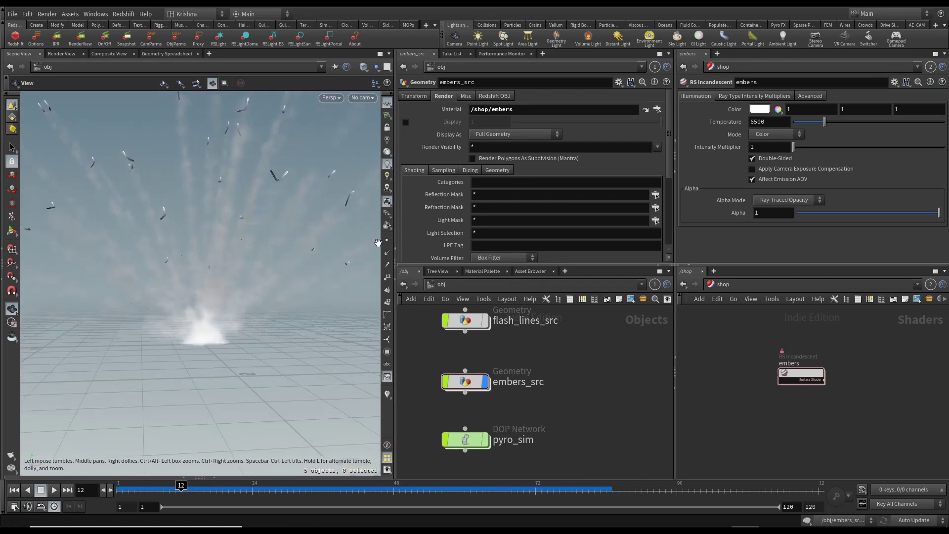
scroll(158, 296, down, 5)
drag(160, 296, 170, 304)
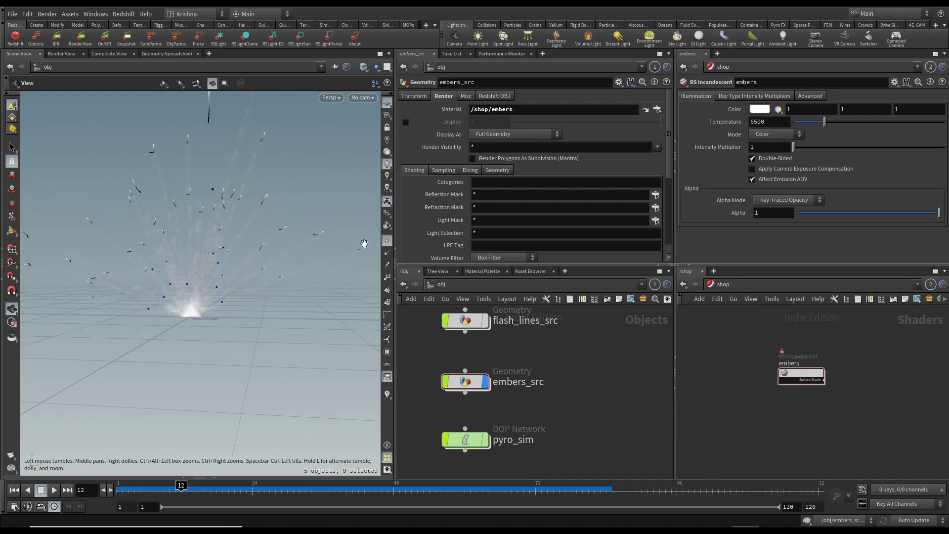
- Rewind to frame 1 and set the Const. Birth Rate of source_first_input inside the embers_src popnet to 5000
click(14, 490)
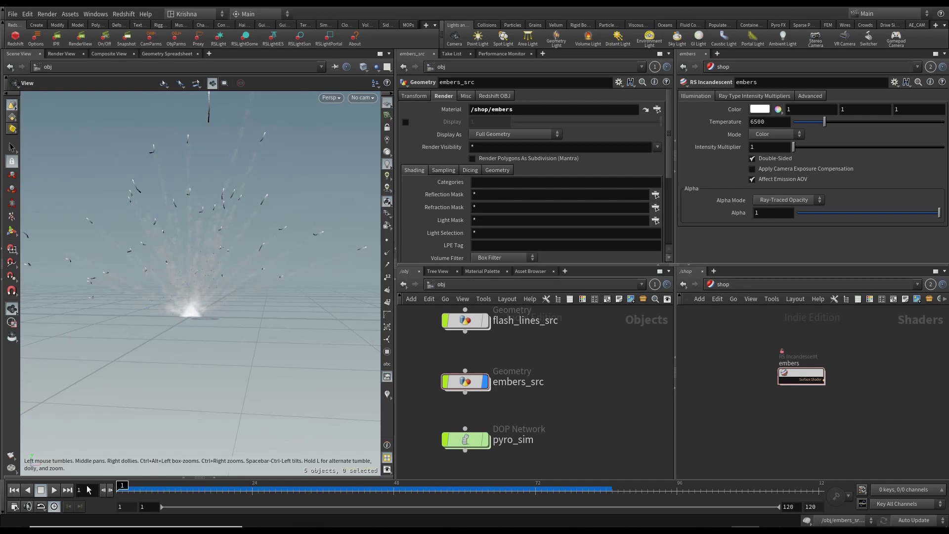
double_click(470, 387)
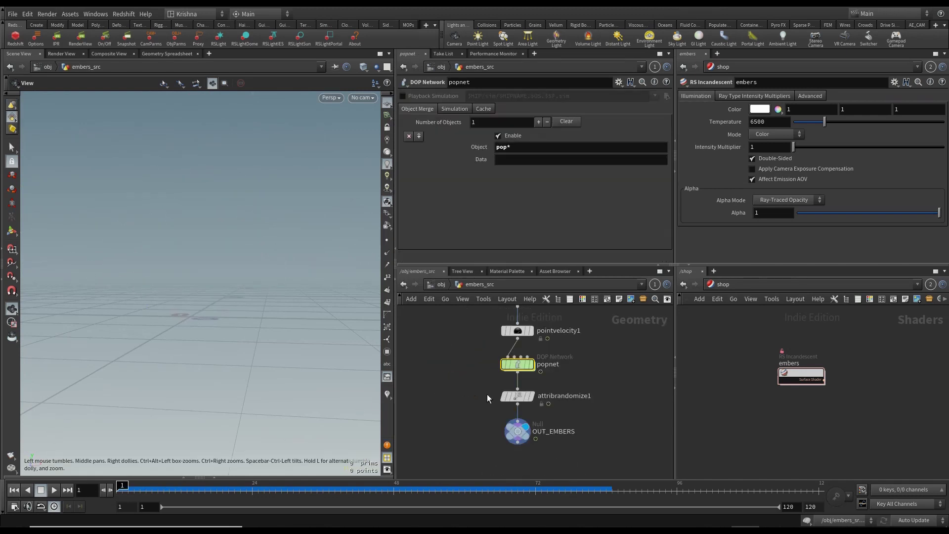
double_click(523, 365)
middle_drag(634, 362, 638, 433)
scroll(635, 386, up, 1)
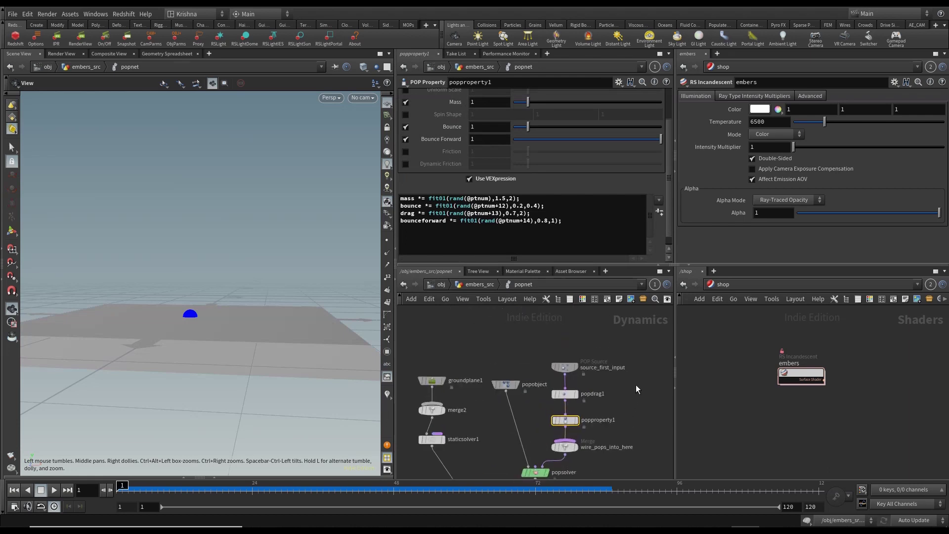
click(565, 367)
click(416, 110)
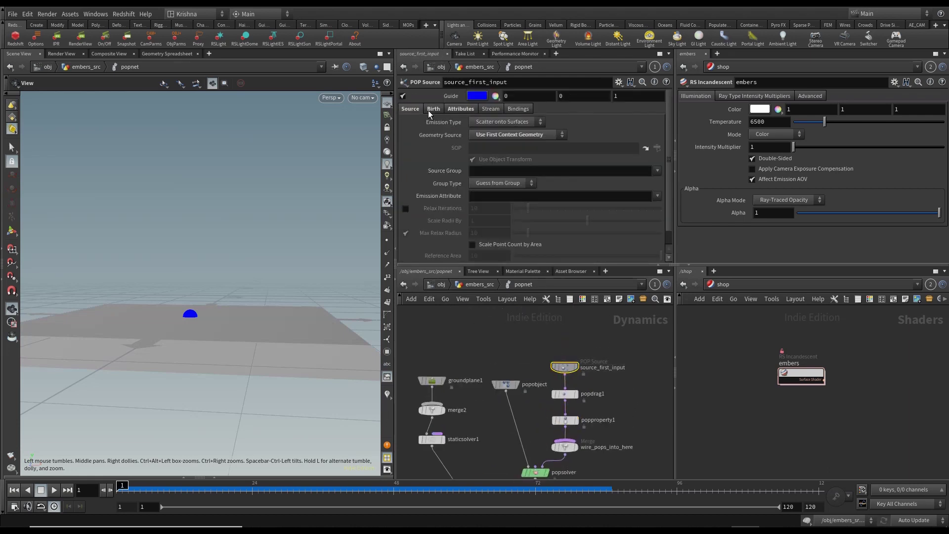
click(430, 110)
click(489, 158)
text(5000)
key(Return)
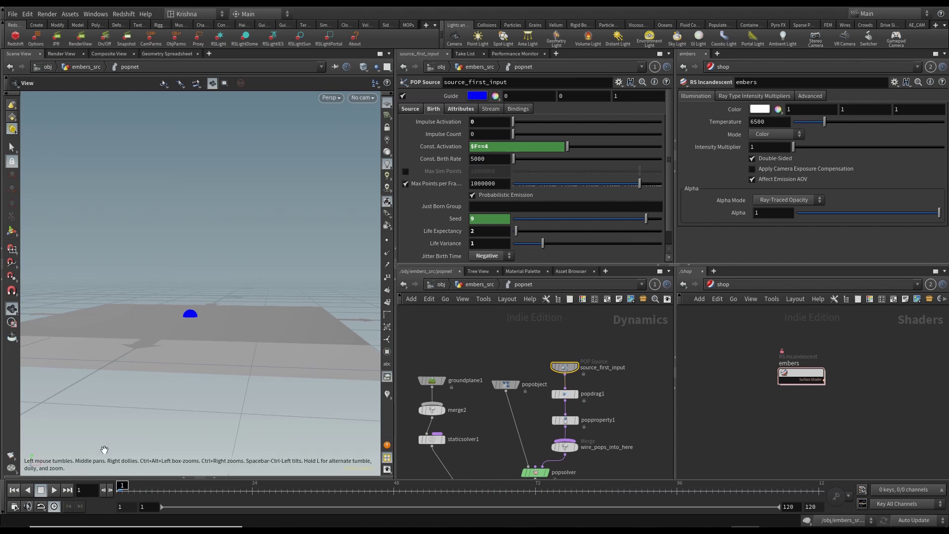
- Preview the particle simulation inside popnet, then return to the obj level and play the full explosion from frame 1
click(52, 492)
click(40, 491)
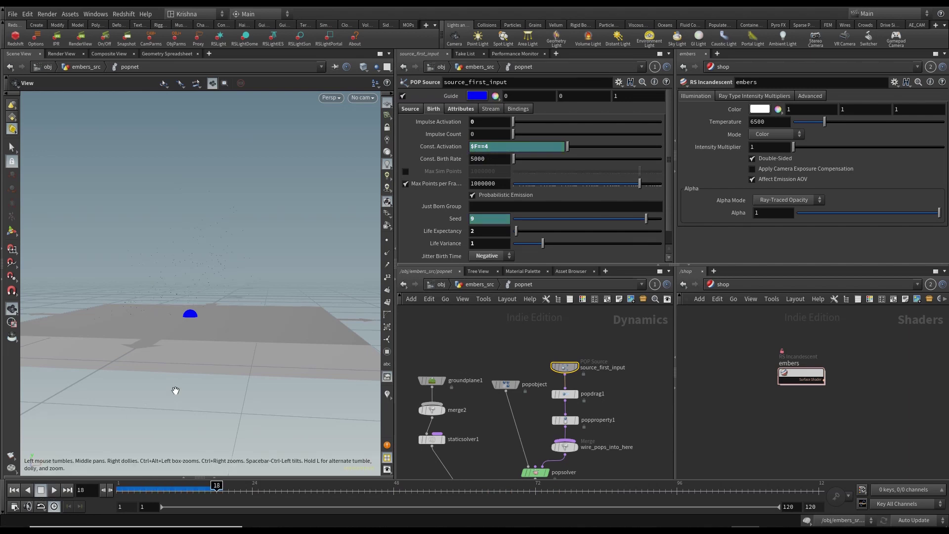
click(449, 284)
click(446, 285)
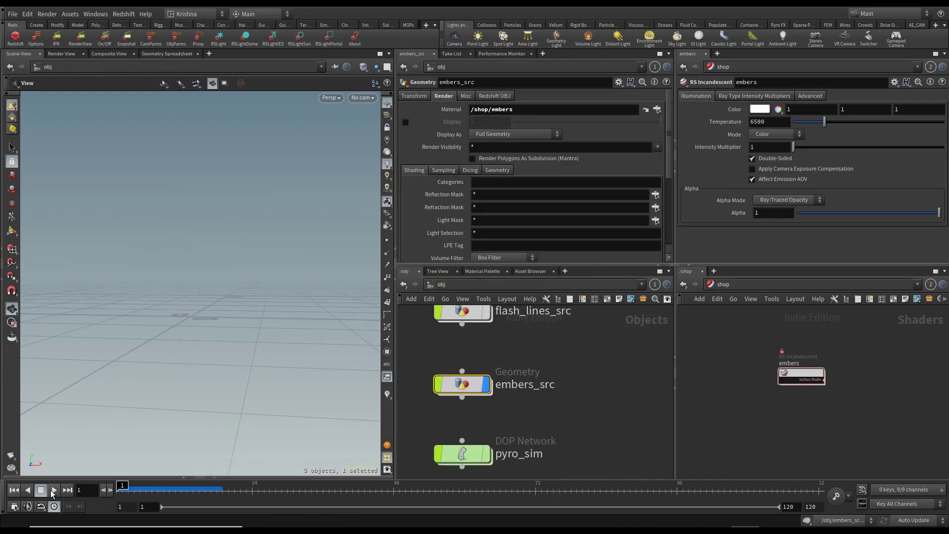
click(54, 490)
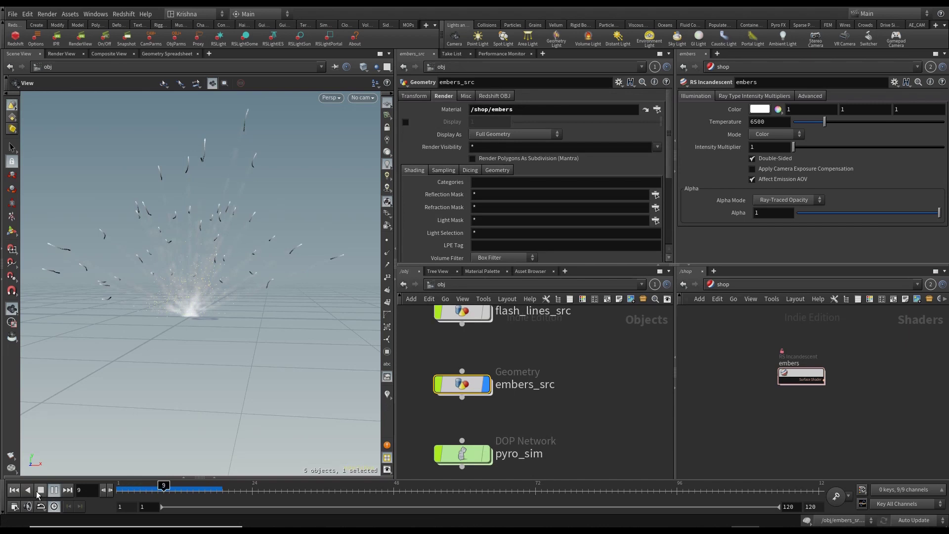
- Stop playback at frame 12, look through cam1 in the viewport and save the scene
click(383, 132)
click(387, 148)
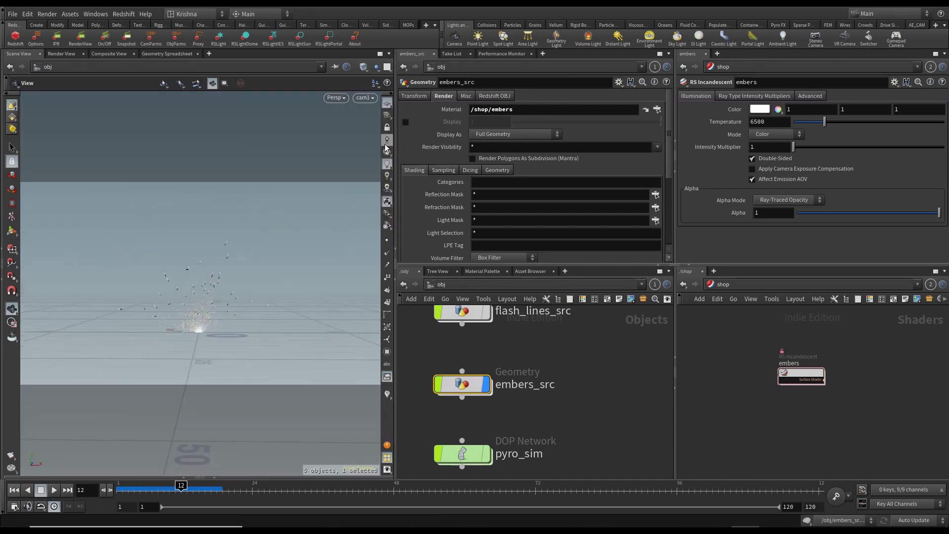
click(588, 389)
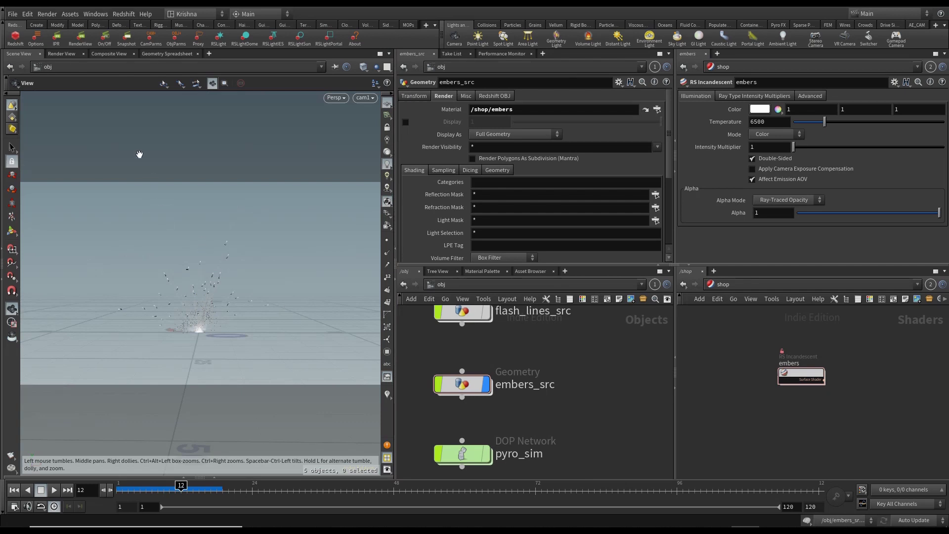
key(ctrl+s)
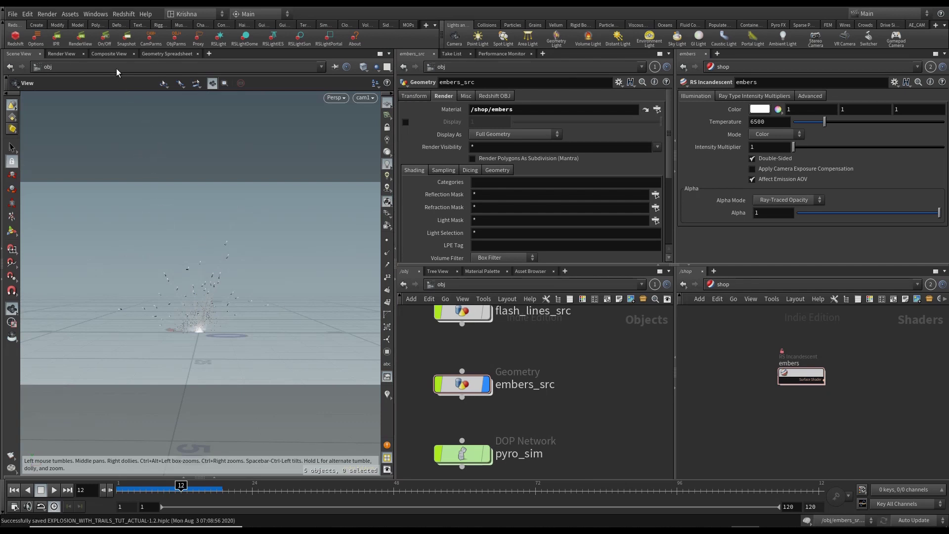
- Render frame 12 in the Redshift Render View, refresh the render to examine embers and trails, and close it
click(87, 44)
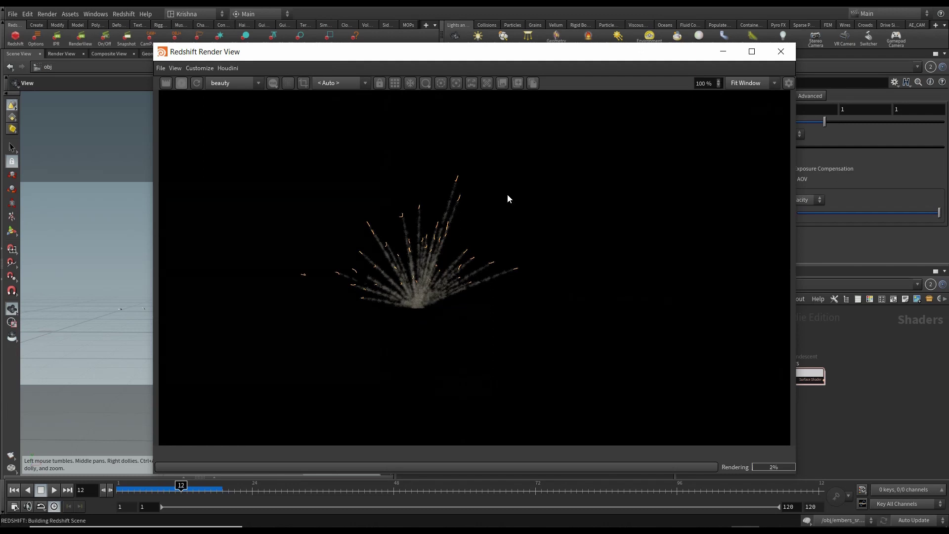
click(394, 86)
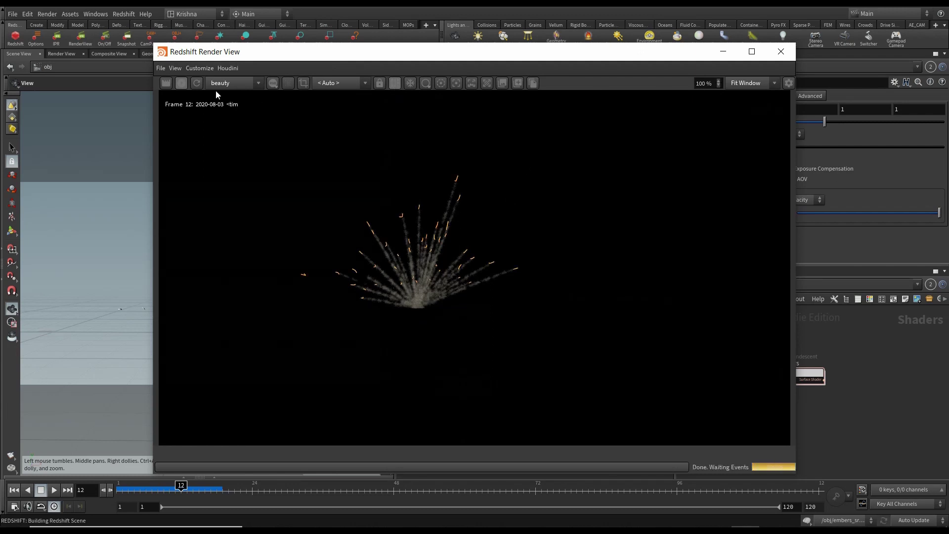
click(199, 88)
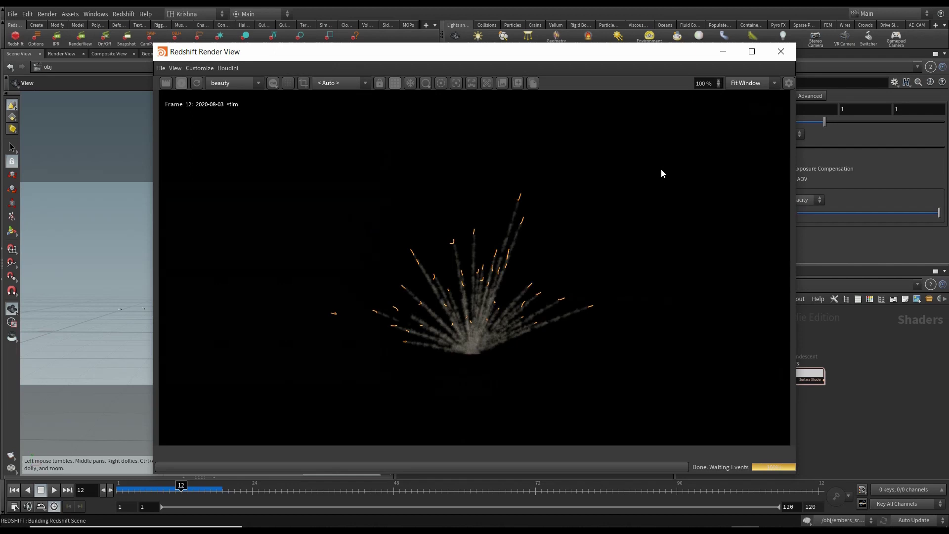
click(782, 52)
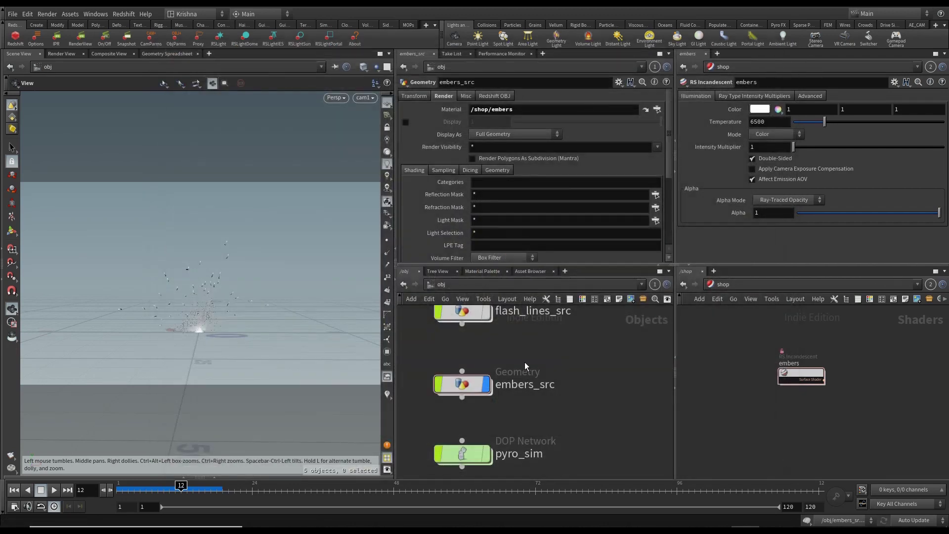
- Shrink and reposition the Redshift Render View and set the embers material's Intensity Multiplier to 1000
scroll(539, 358, down, 3)
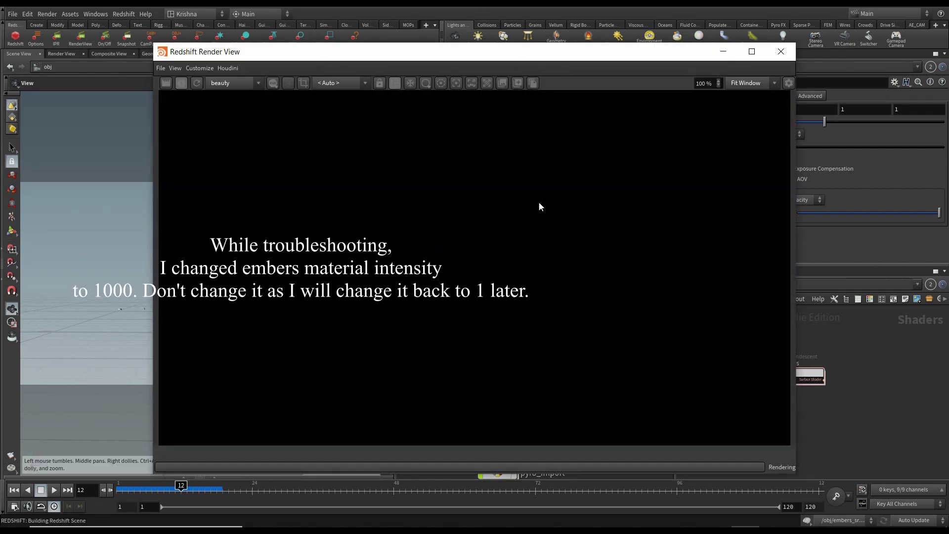
drag(667, 68, 476, 68)
drag(332, 42, 329, 124)
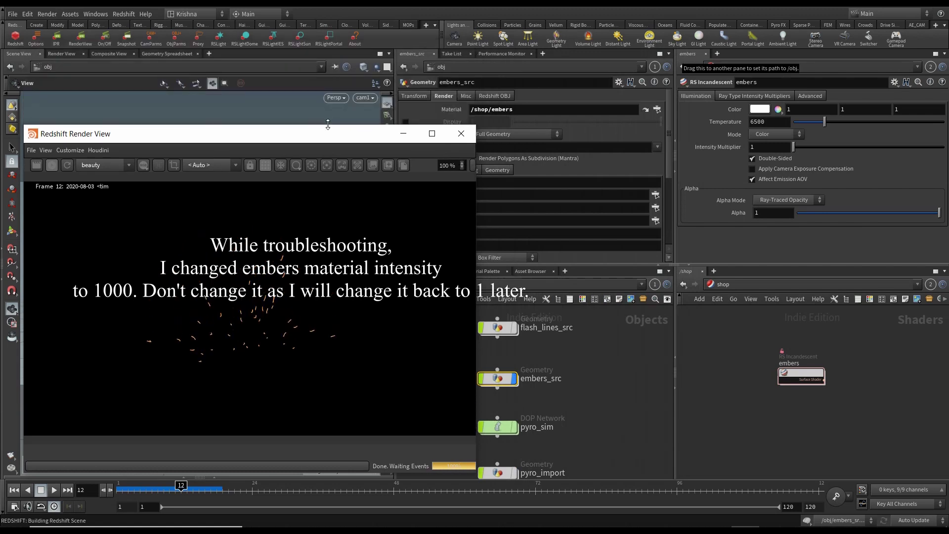
click(806, 374)
scroll(820, 372, up, 4)
click(772, 148)
text(000)
key(Return)
- Examine the node chain inside embers_src from popnet down to OUT_EMBERS and return to the obj level
click(232, 366)
scroll(538, 404, down, 2)
middle_drag(538, 404, 598, 407)
click(573, 390)
scroll(581, 390, up, 3)
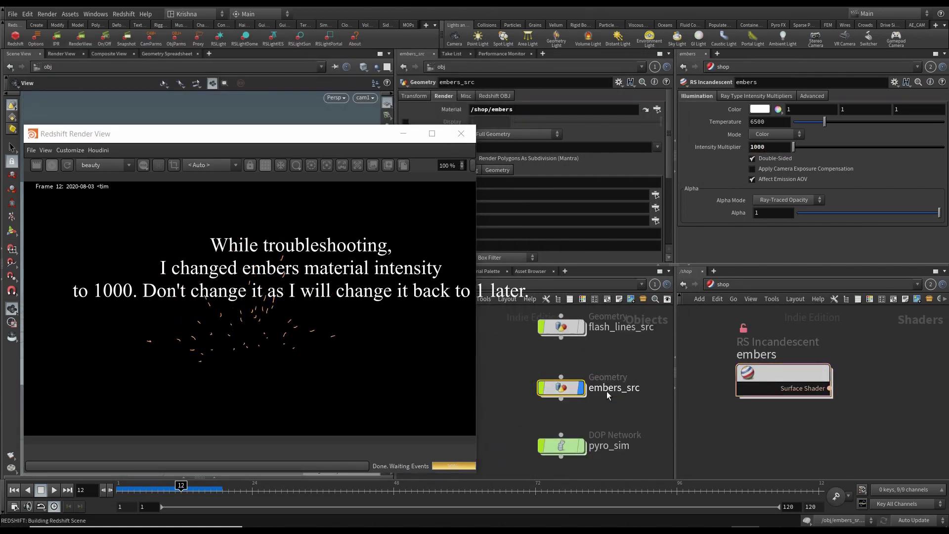
double_click(562, 388)
drag(356, 134, 296, 133)
click(442, 286)
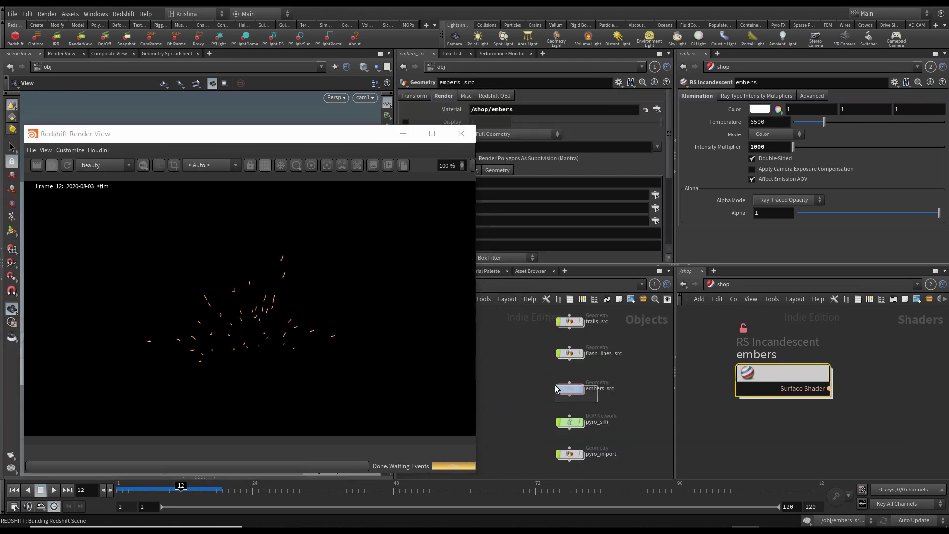
click(573, 389)
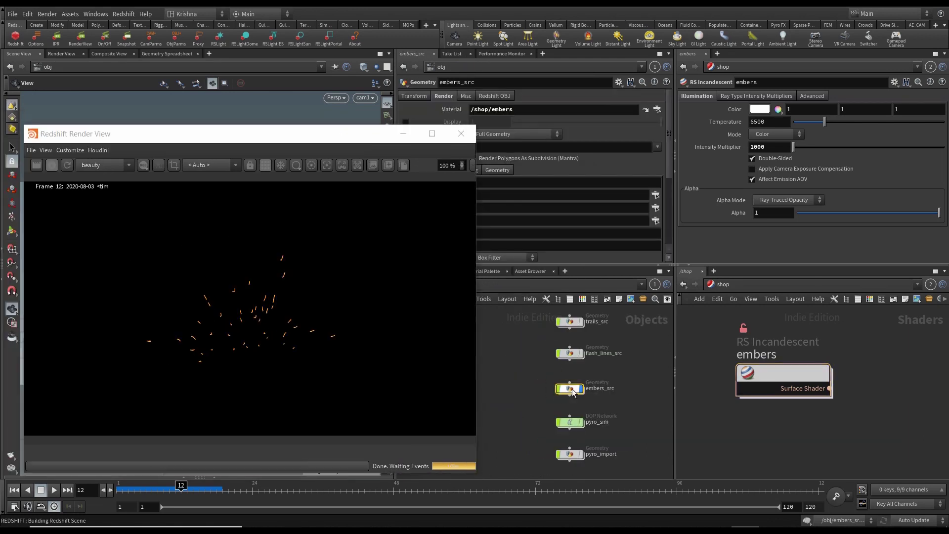
scroll(581, 389, up, 3)
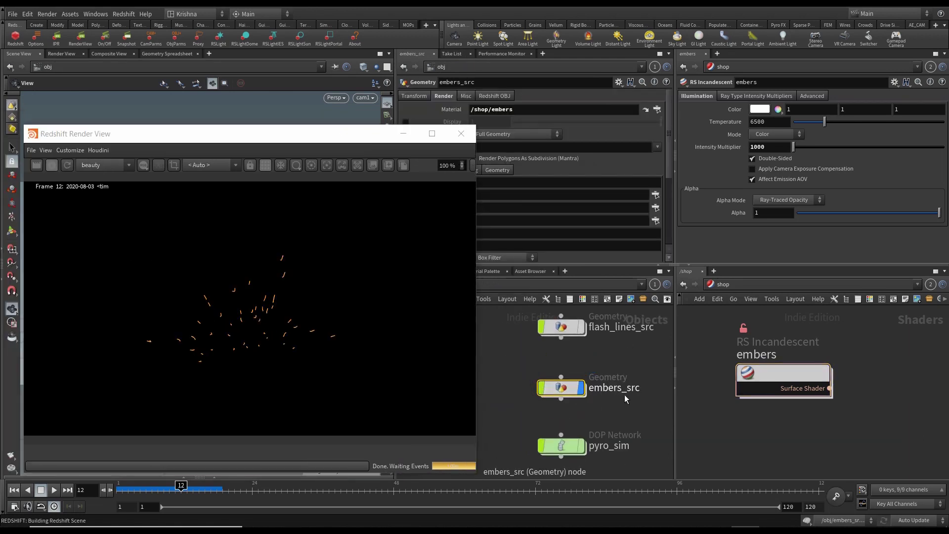
double_click(560, 387)
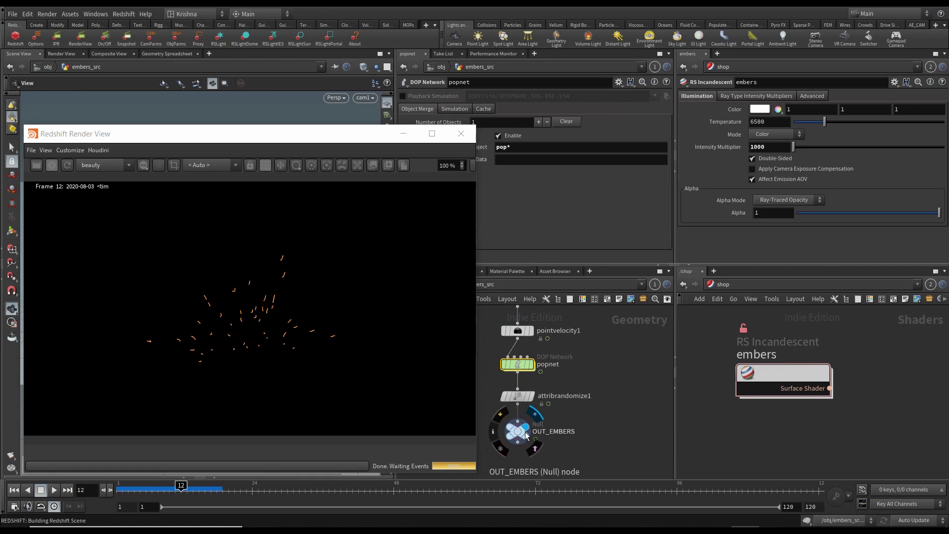
drag(295, 139, 235, 139)
click(441, 285)
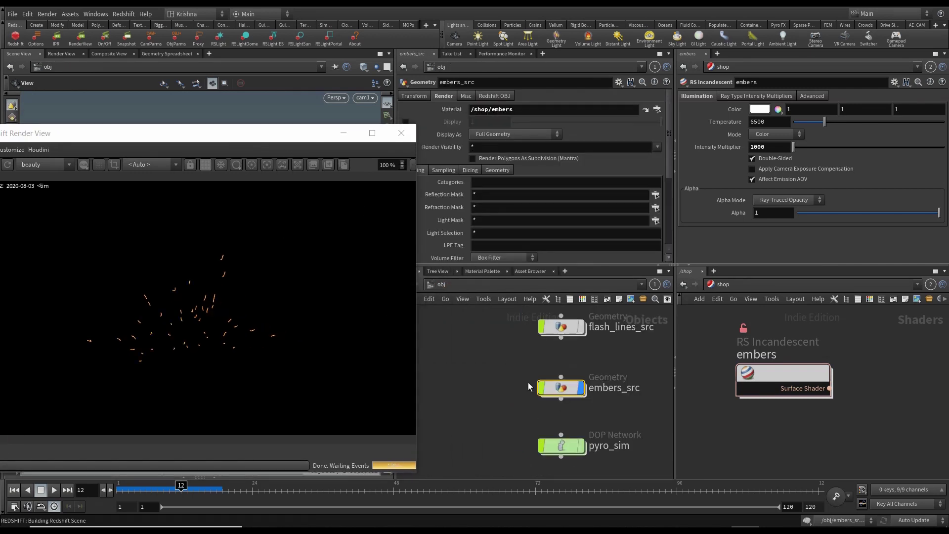
- Enable Render Object as Particles in the Redshift particle settings of embers_src and refresh the render
click(491, 96)
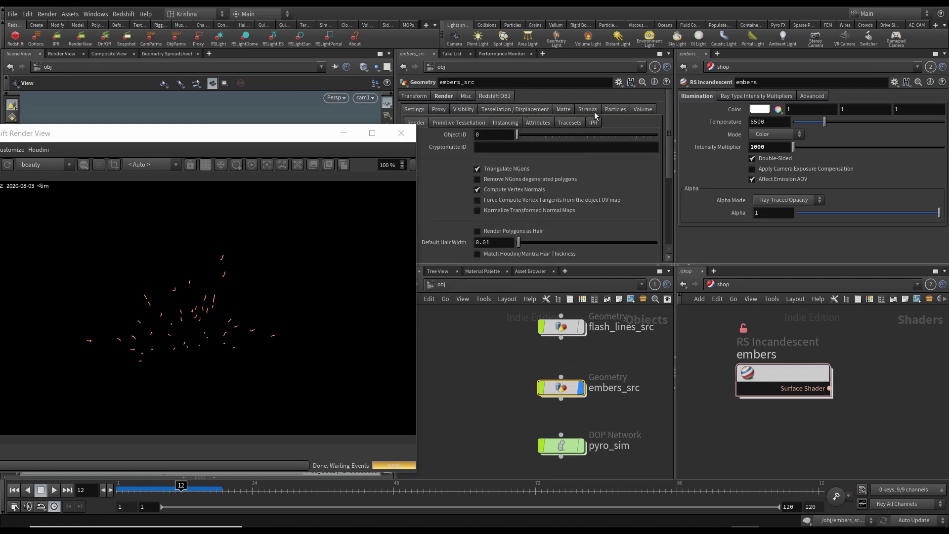
click(622, 111)
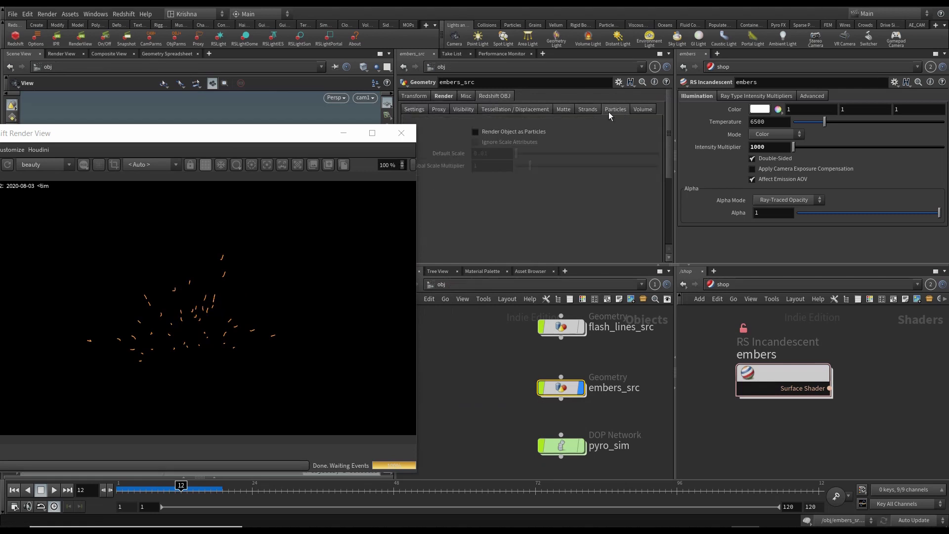
click(476, 132)
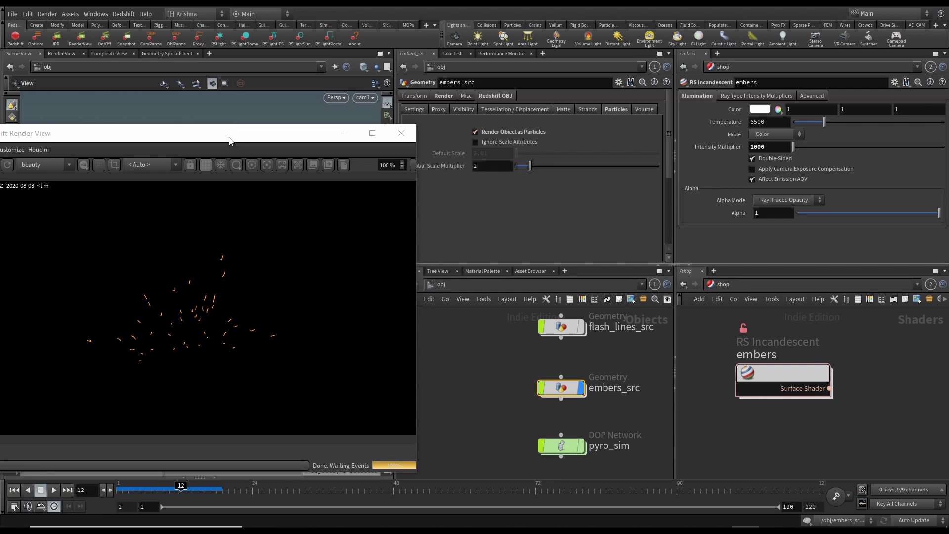
drag(229, 141, 289, 141)
click(119, 165)
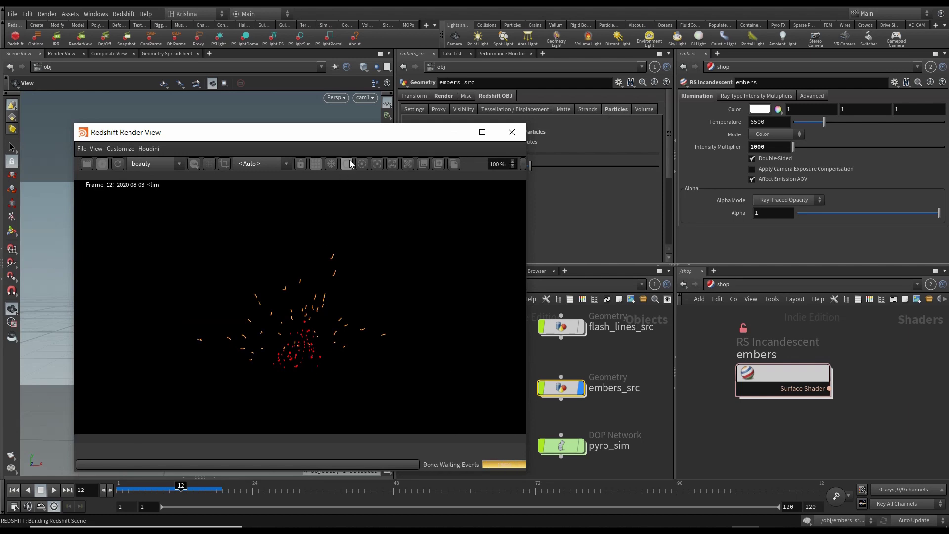
drag(361, 138, 305, 121)
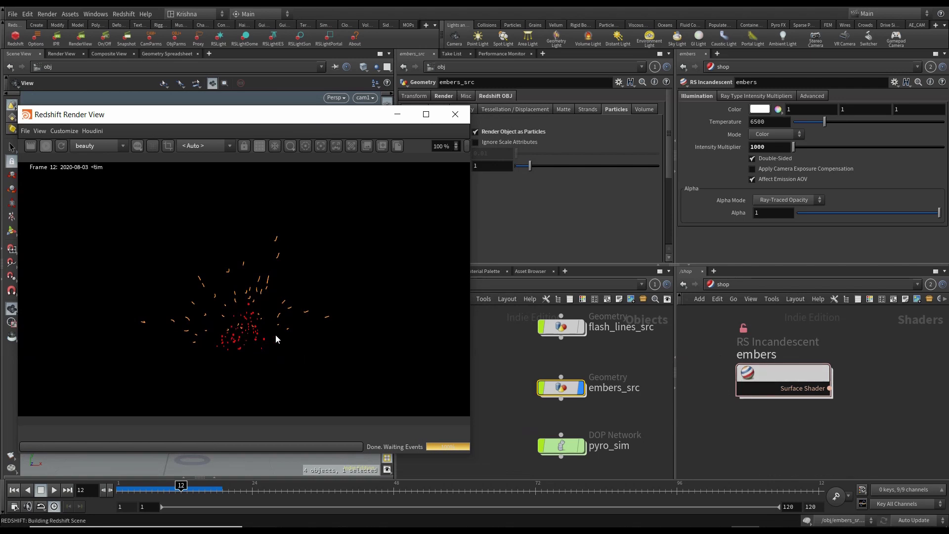
- In the embers material's RSRamp1, move the red point to about 0.064, shift yellow toward white and add an orange point at about 0.614
double_click(744, 379)
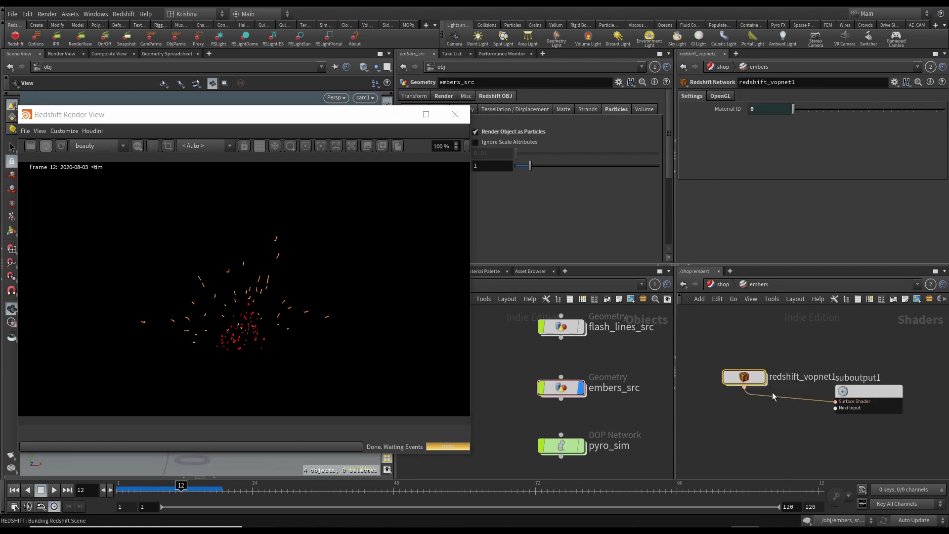
double_click(744, 379)
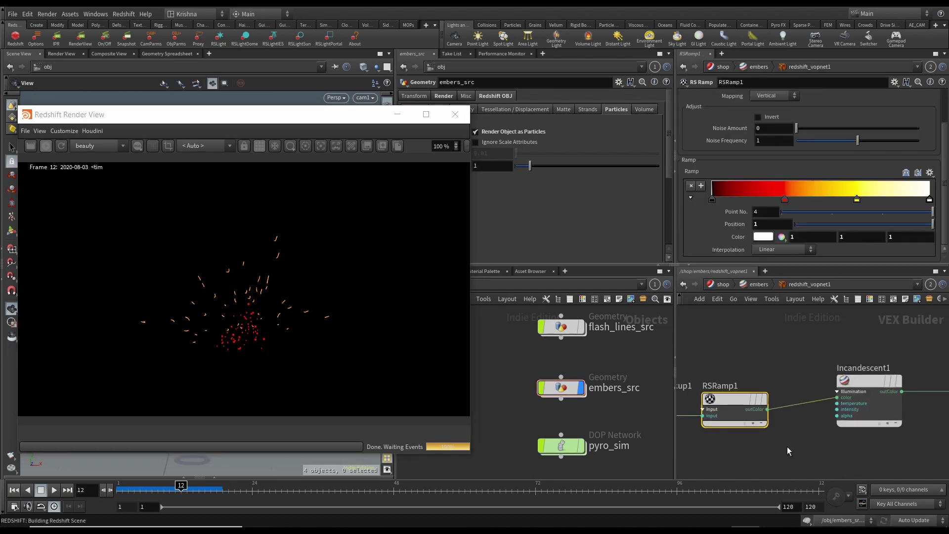
middle_drag(787, 447, 832, 441)
drag(784, 199, 727, 202)
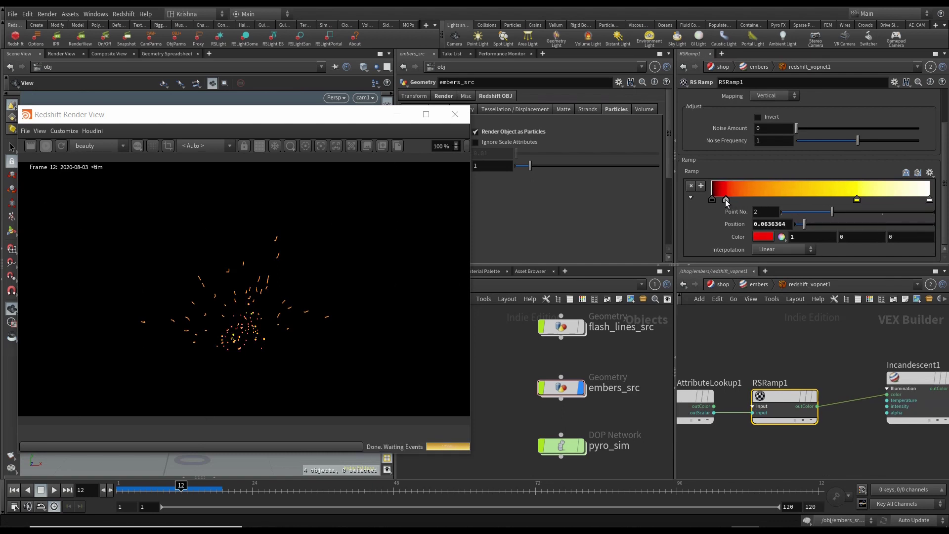
click(858, 200)
click(756, 199)
drag(756, 200, 909, 200)
drag(829, 200, 846, 200)
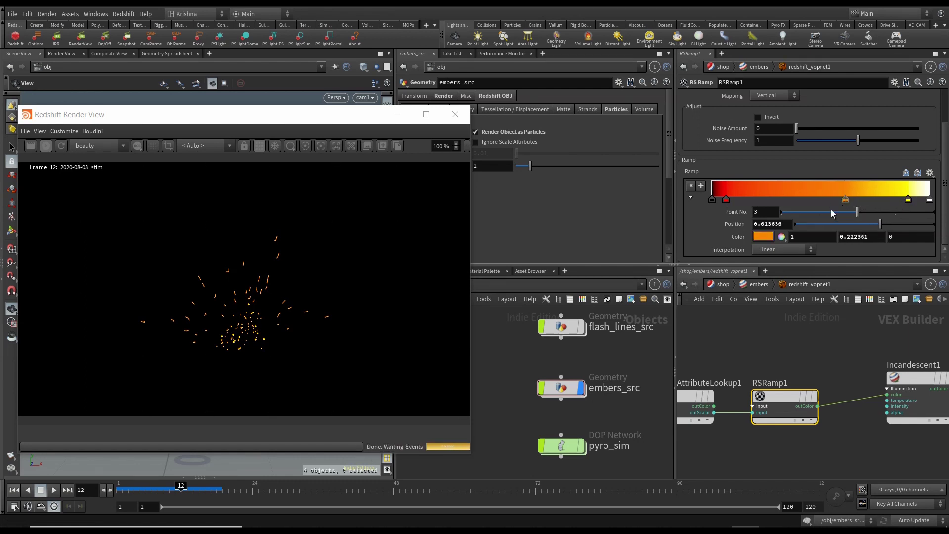
- Darken the red ramp point to a red value of 0.436 and move it to position 0.0454545
click(726, 200)
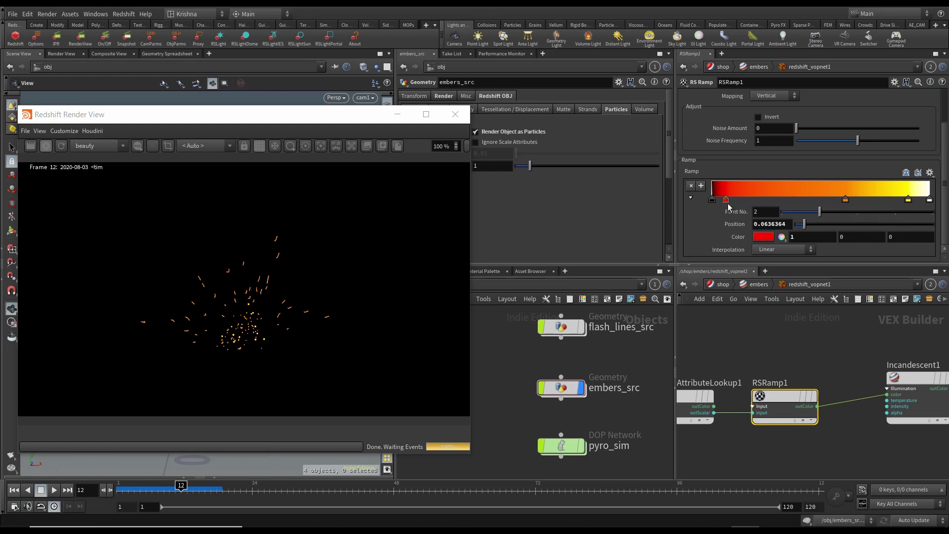
click(767, 237)
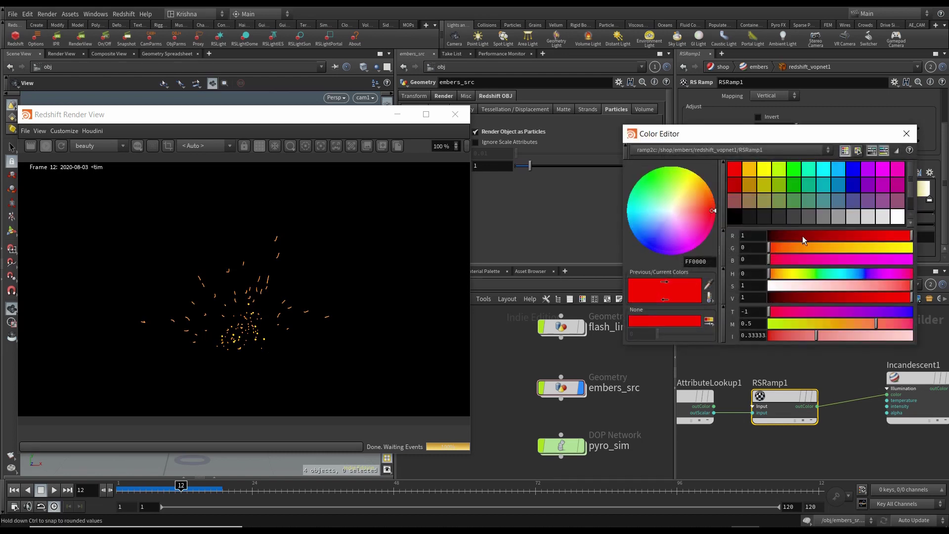
click(808, 297)
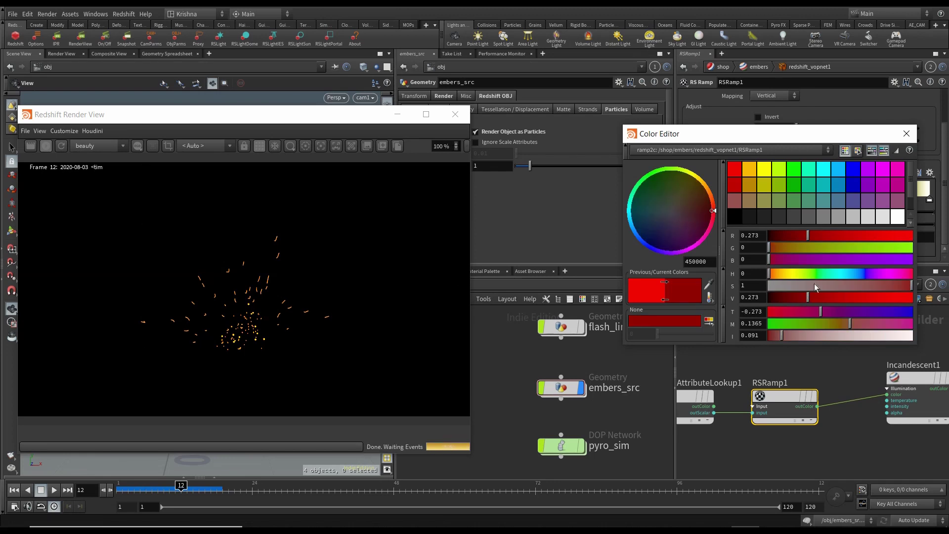
click(832, 297)
click(905, 134)
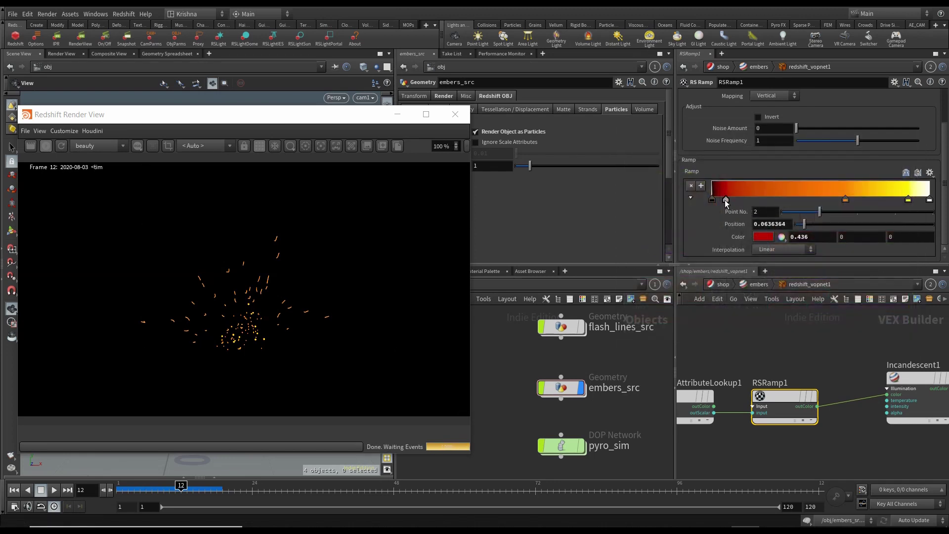
drag(725, 200, 723, 200)
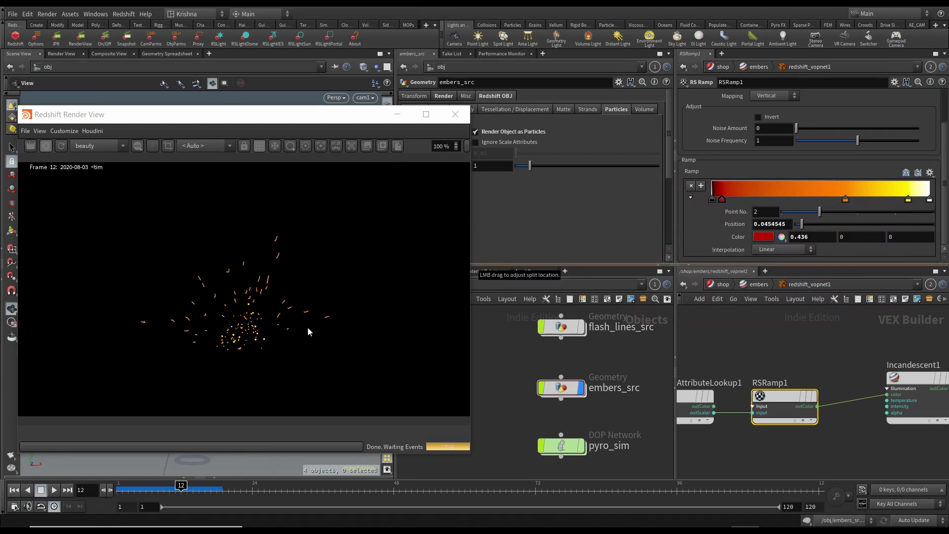
- Close the render view, return to frame 1 and set the Geometry Velocity Blur of embers_src to Velocity Blur
click(455, 115)
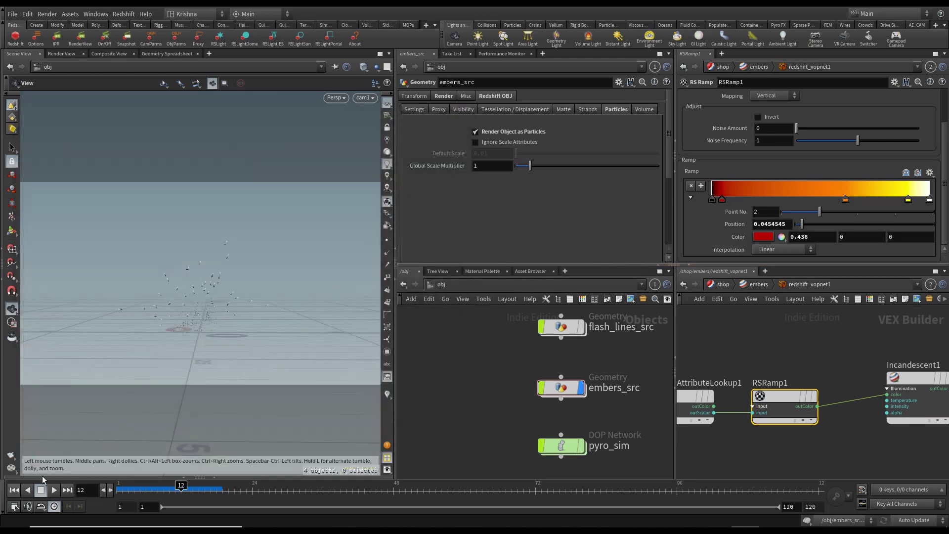
click(19, 490)
click(563, 388)
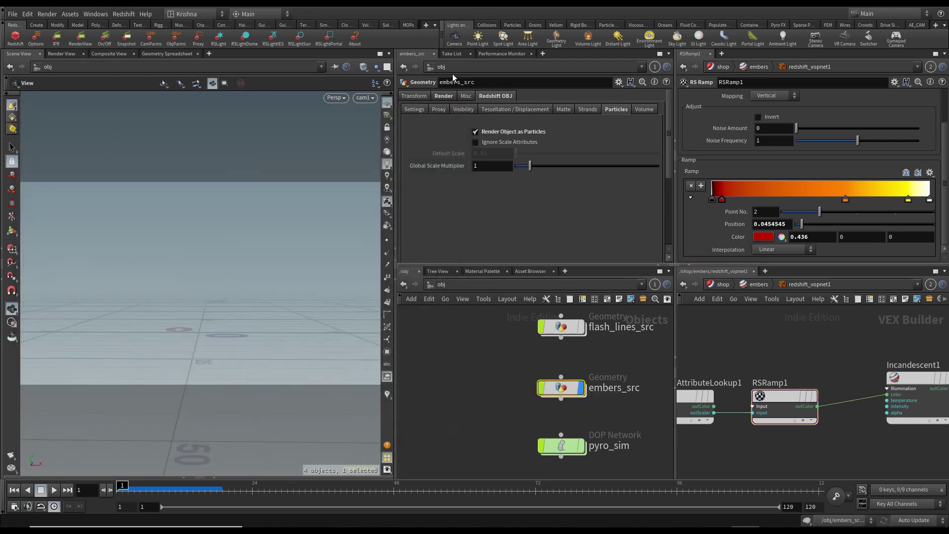
click(441, 97)
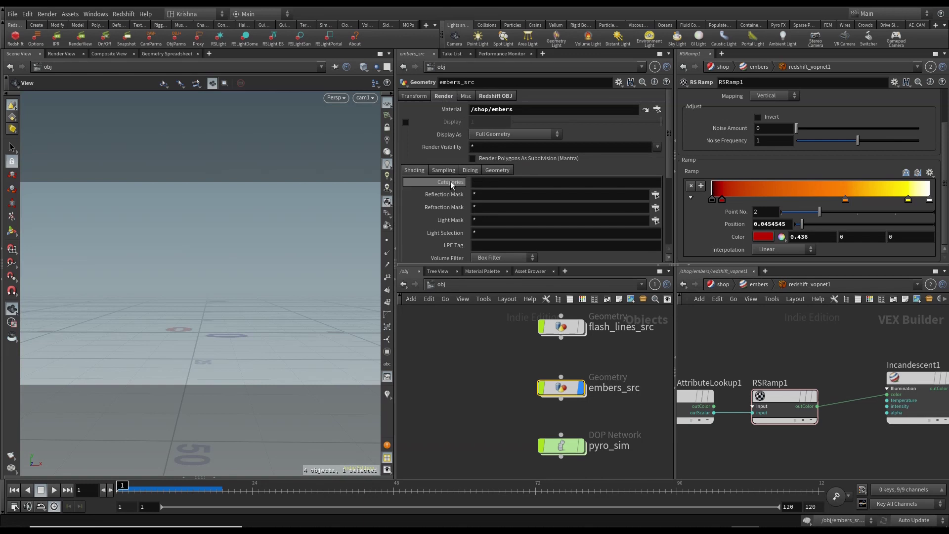
click(444, 170)
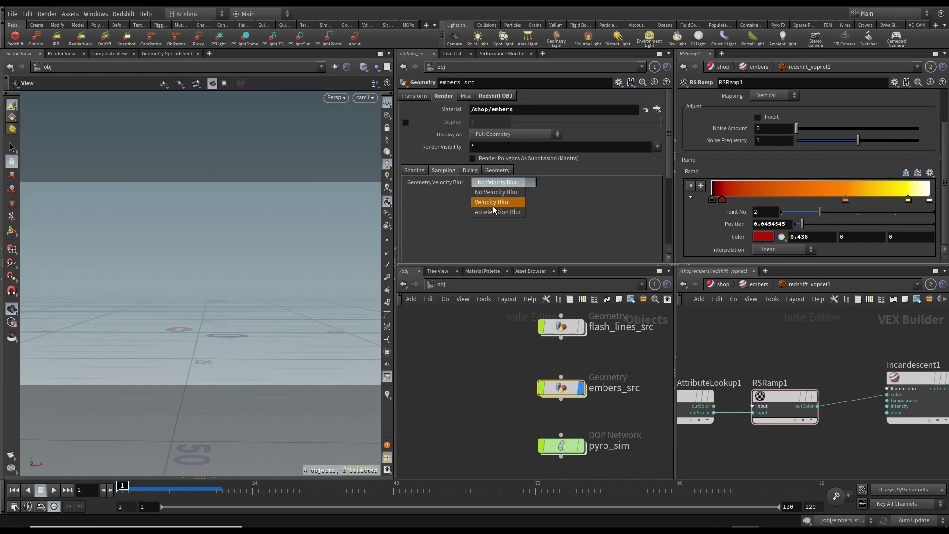
click(493, 204)
- Leave the embers material network, go to the out network and select Redshift_ROP1
click(744, 285)
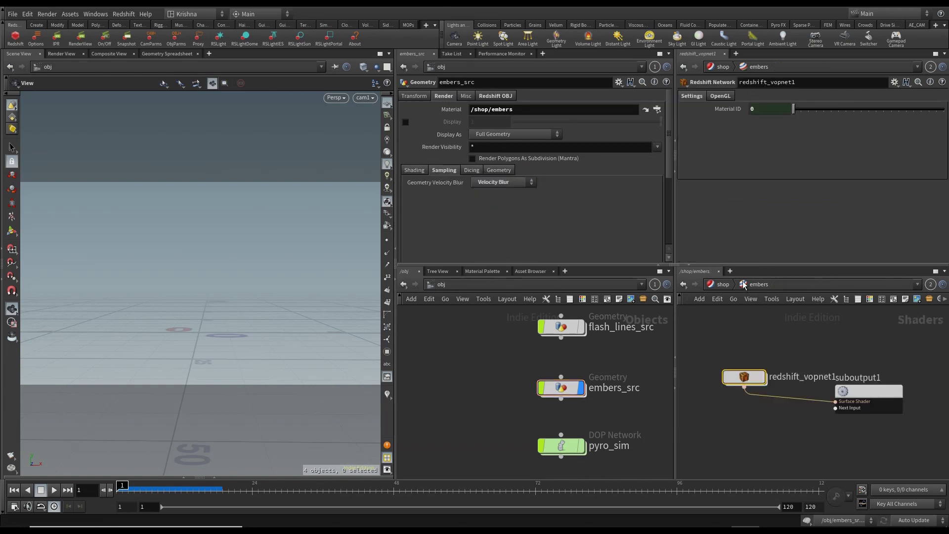
click(712, 285)
click(710, 285)
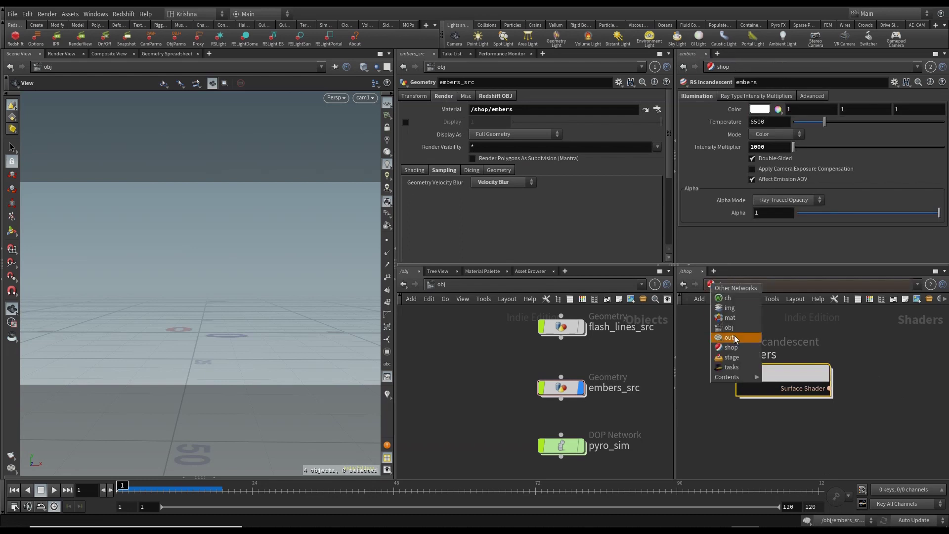
click(734, 330)
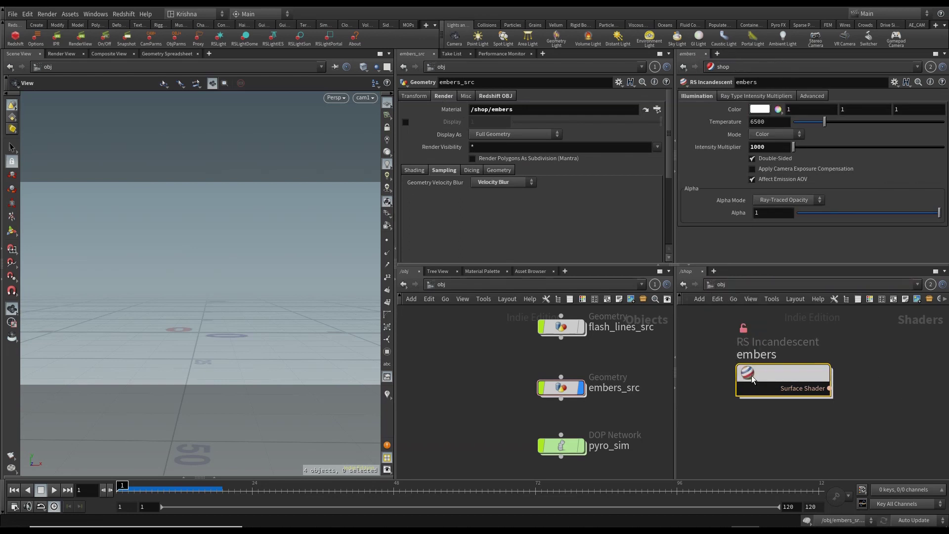
click(720, 285)
click(734, 340)
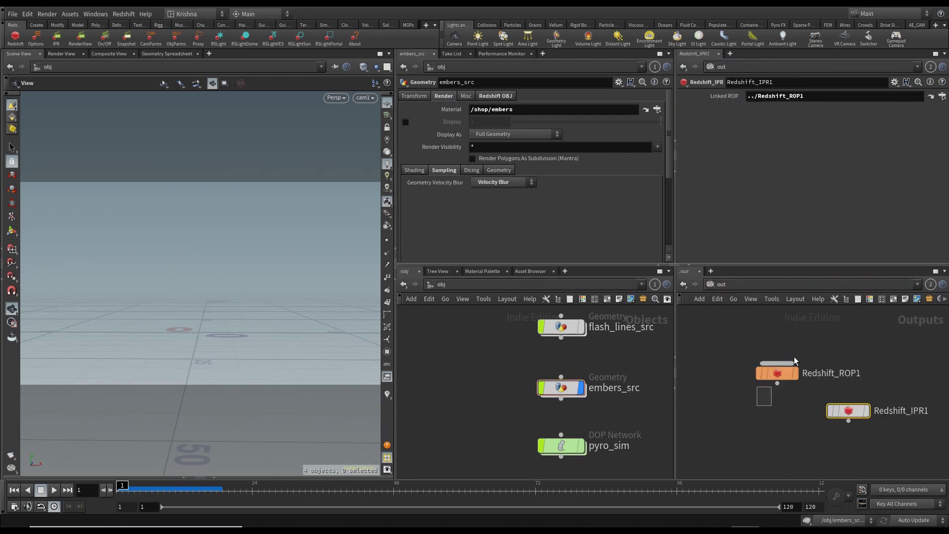
click(790, 372)
- In the Redshift settings of Redshift_ROP1, enable Motion Blur, Mesh Deformations Blur and Instances/Particles Blur, and save the scene
click(736, 168)
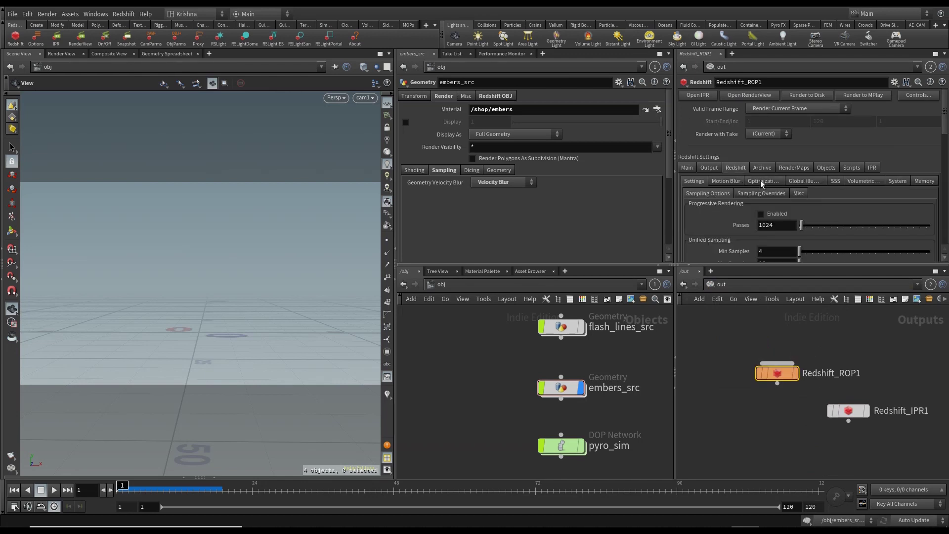
click(728, 181)
click(760, 191)
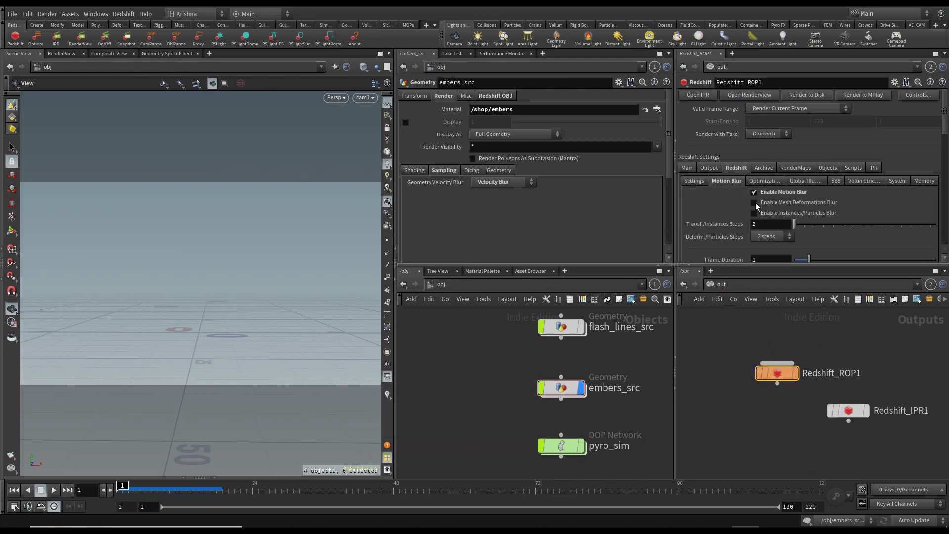
drag(698, 344, 790, 405)
key(ctrl+s)
- Render frame 14 in the Redshift render view and examine the motion blur on the embers up close
click(193, 488)
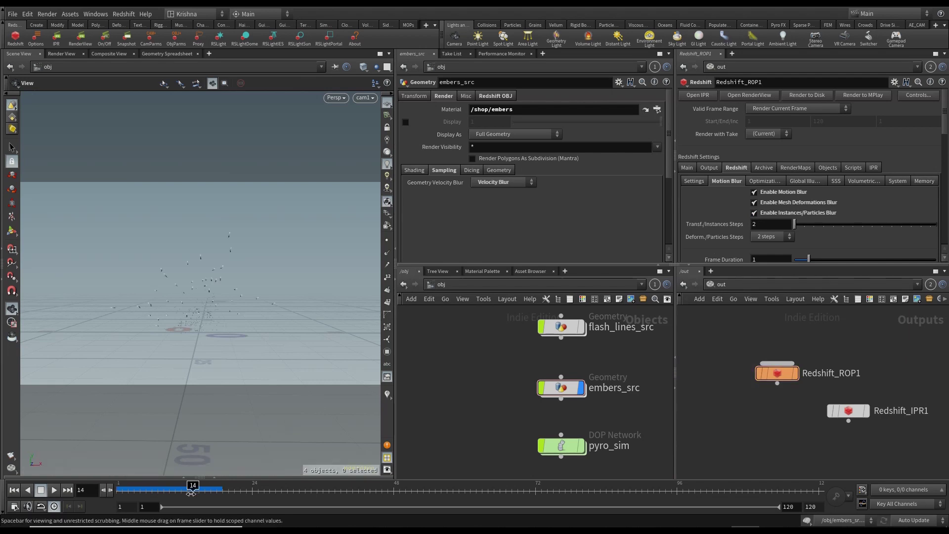
click(79, 41)
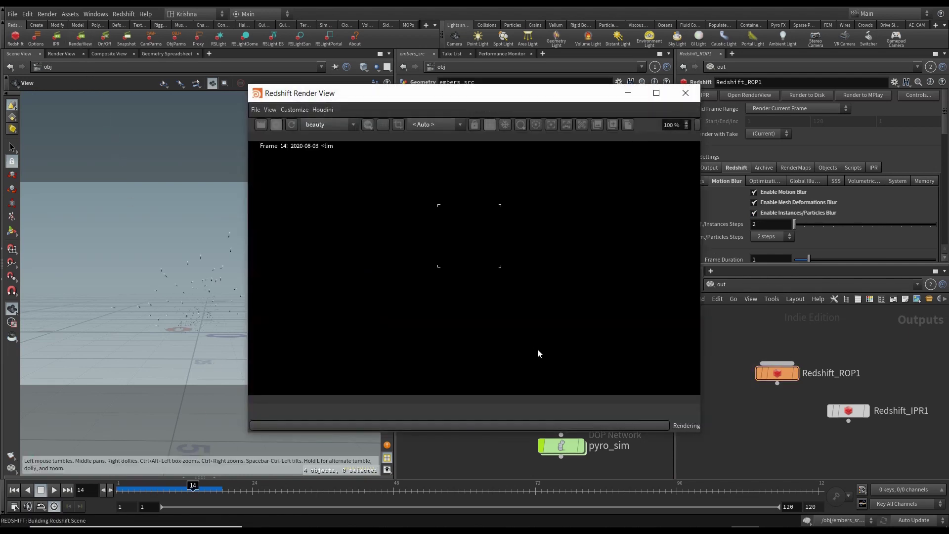
scroll(478, 327, up, 5)
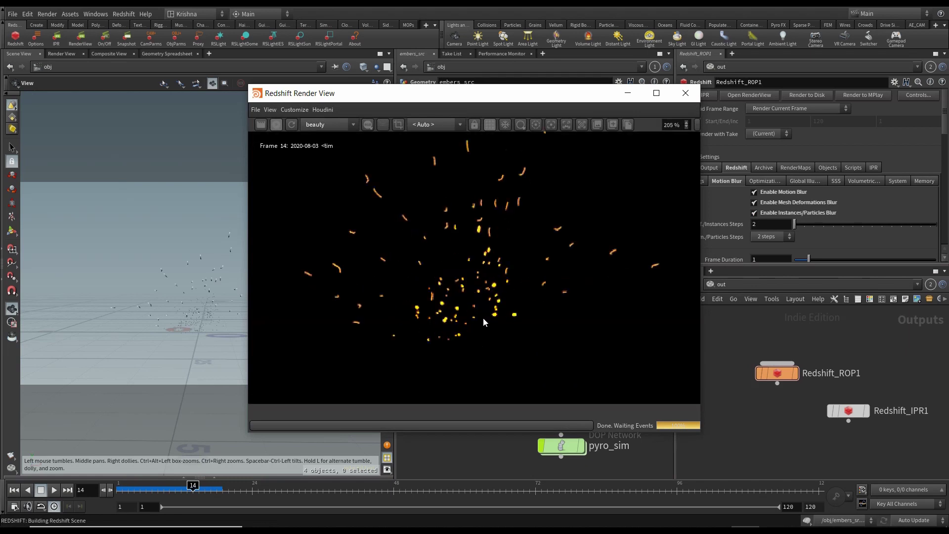
scroll(492, 322, down, 5)
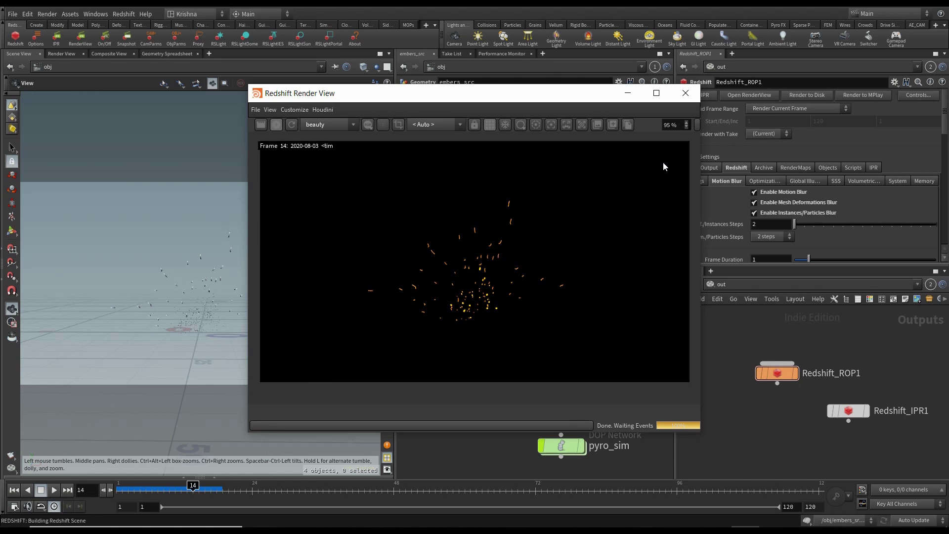
- Close the render view, return to frame 1, save the scene and show the whole object network
click(685, 94)
click(14, 490)
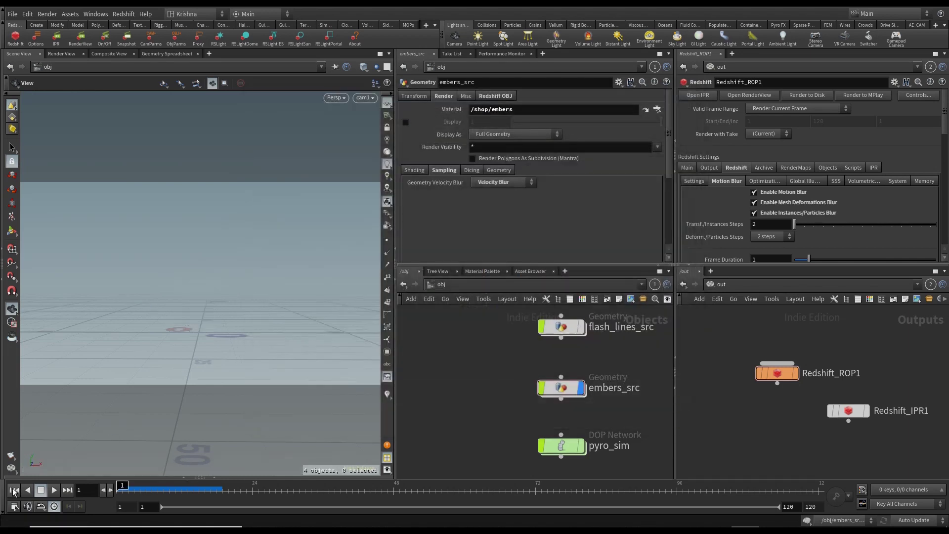
key(ctrl+s)
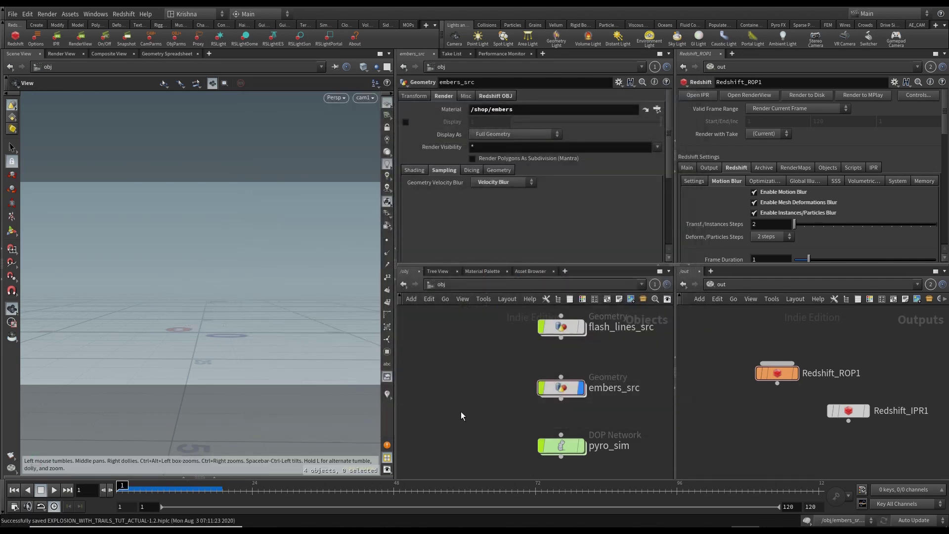
scroll(522, 391, down, 3)
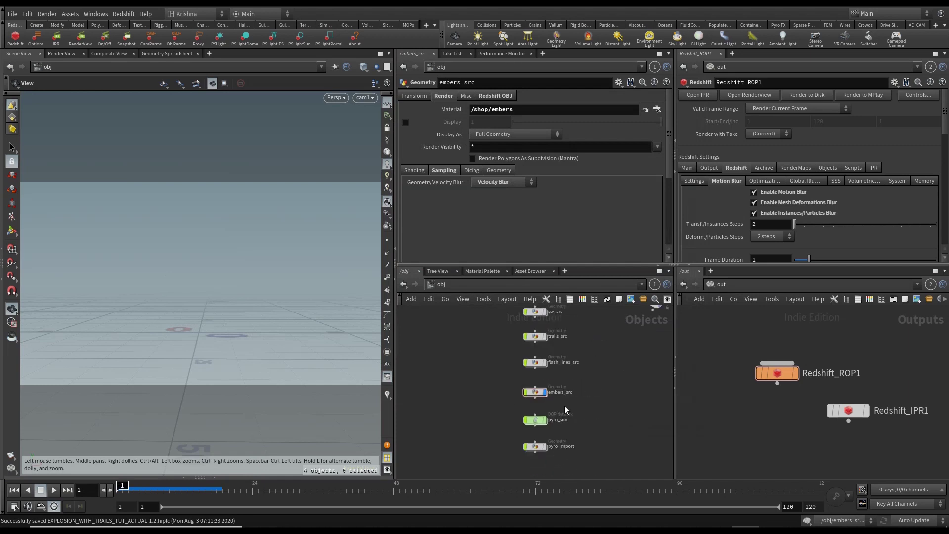
scroll(592, 392, down, 3)
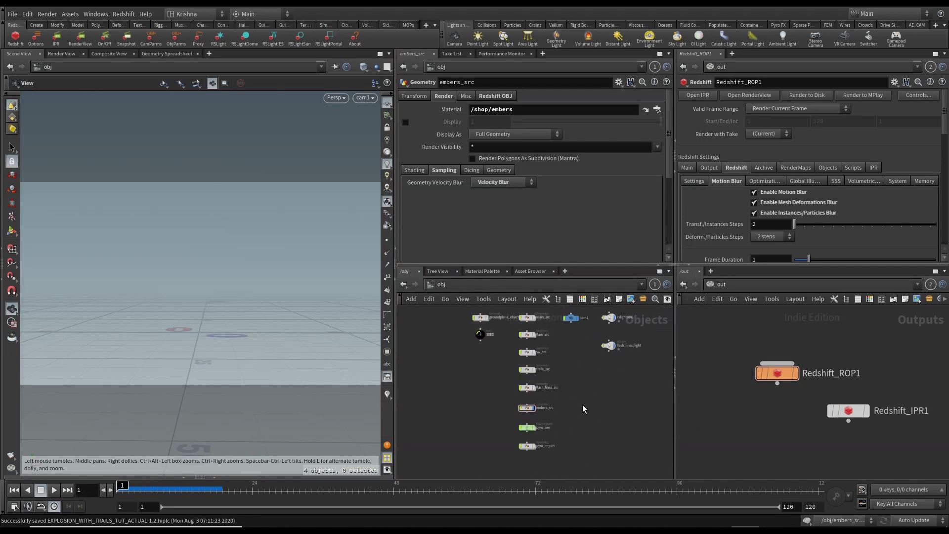